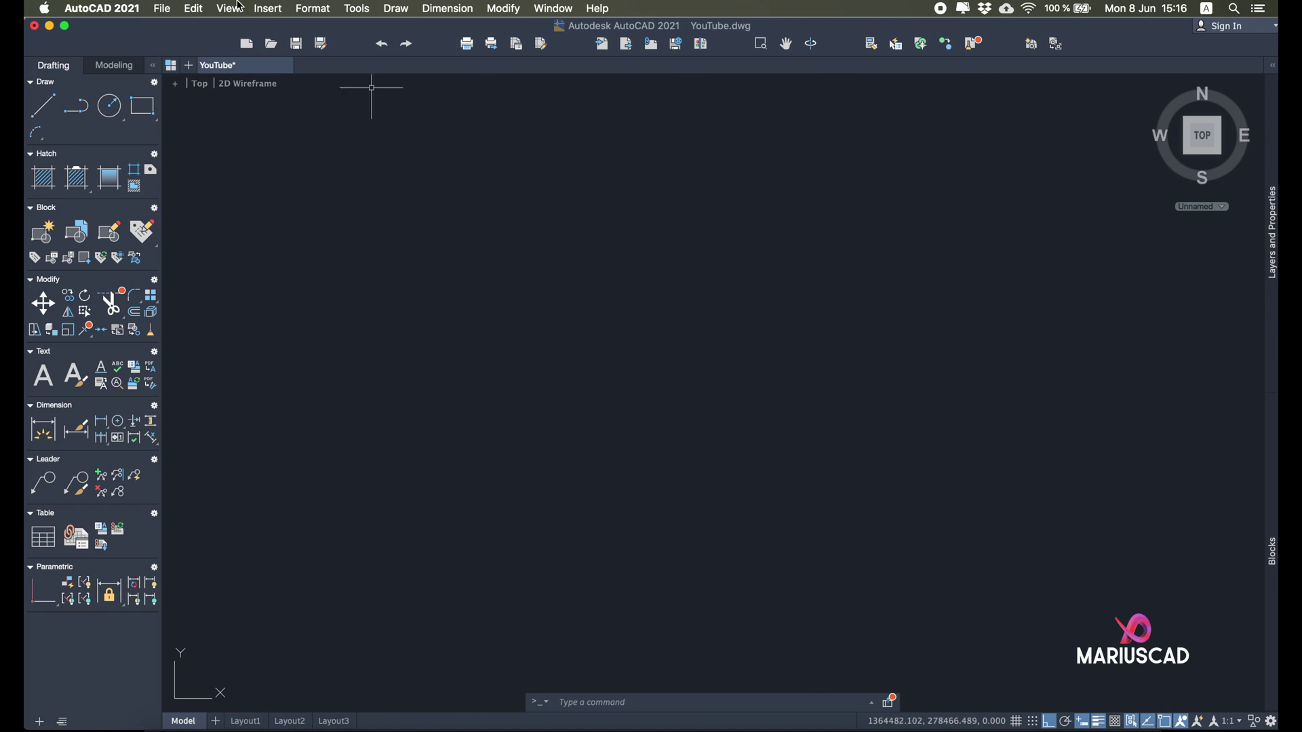
Step: Attach Drawing 1.pdf as a PDF underlay, specifying its insertion point and a scale of about 320 on screen
click(263, 10)
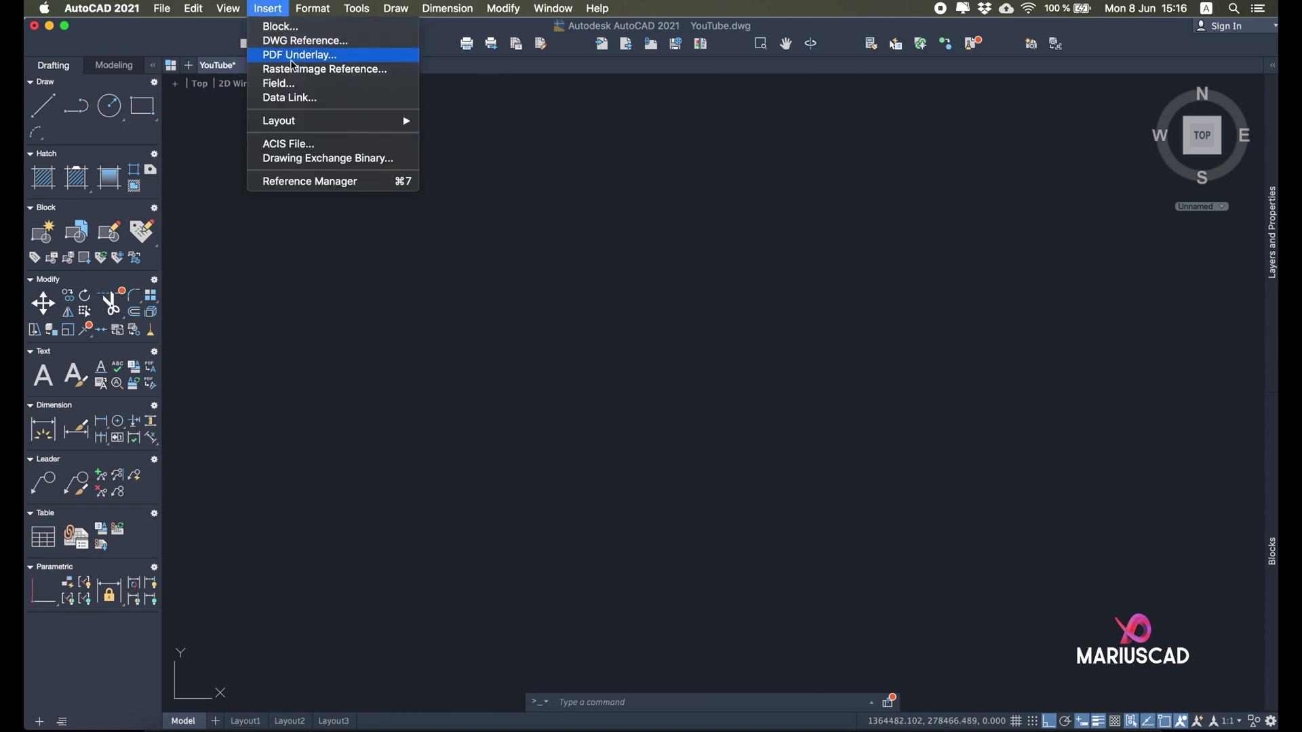
click(312, 61)
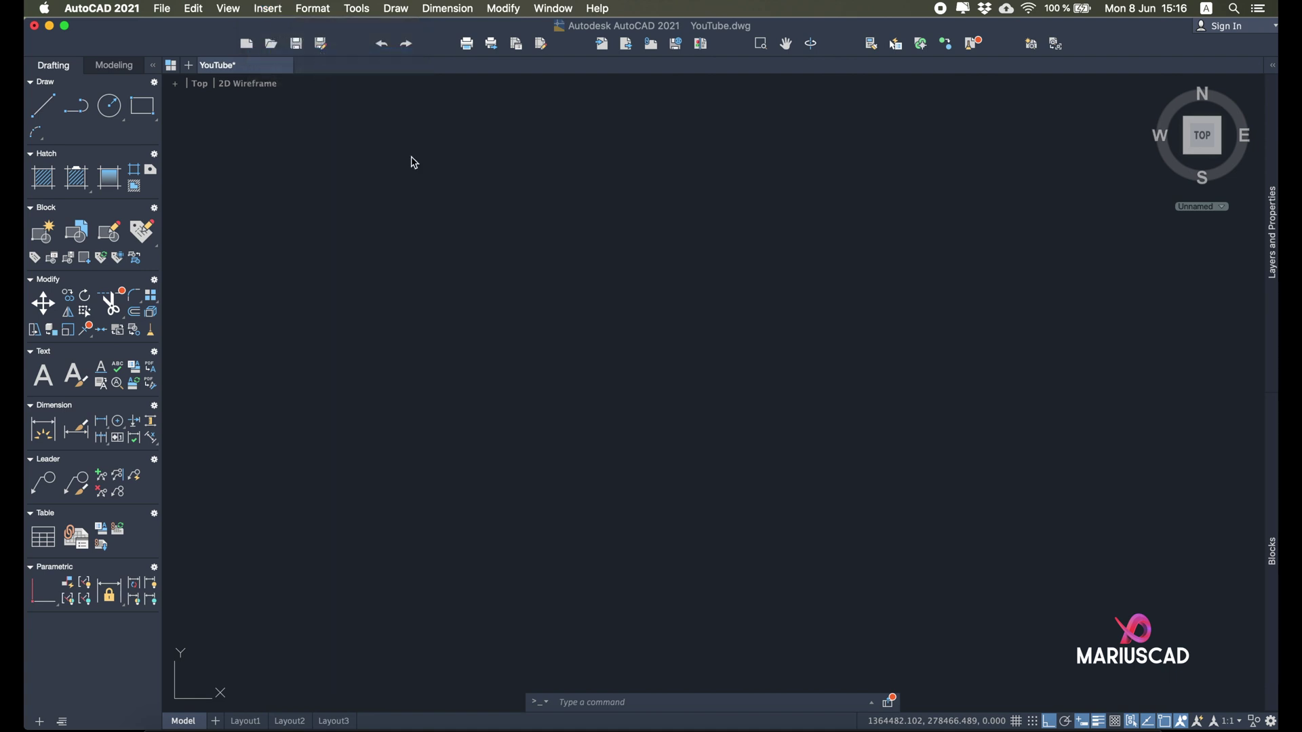
click(596, 148)
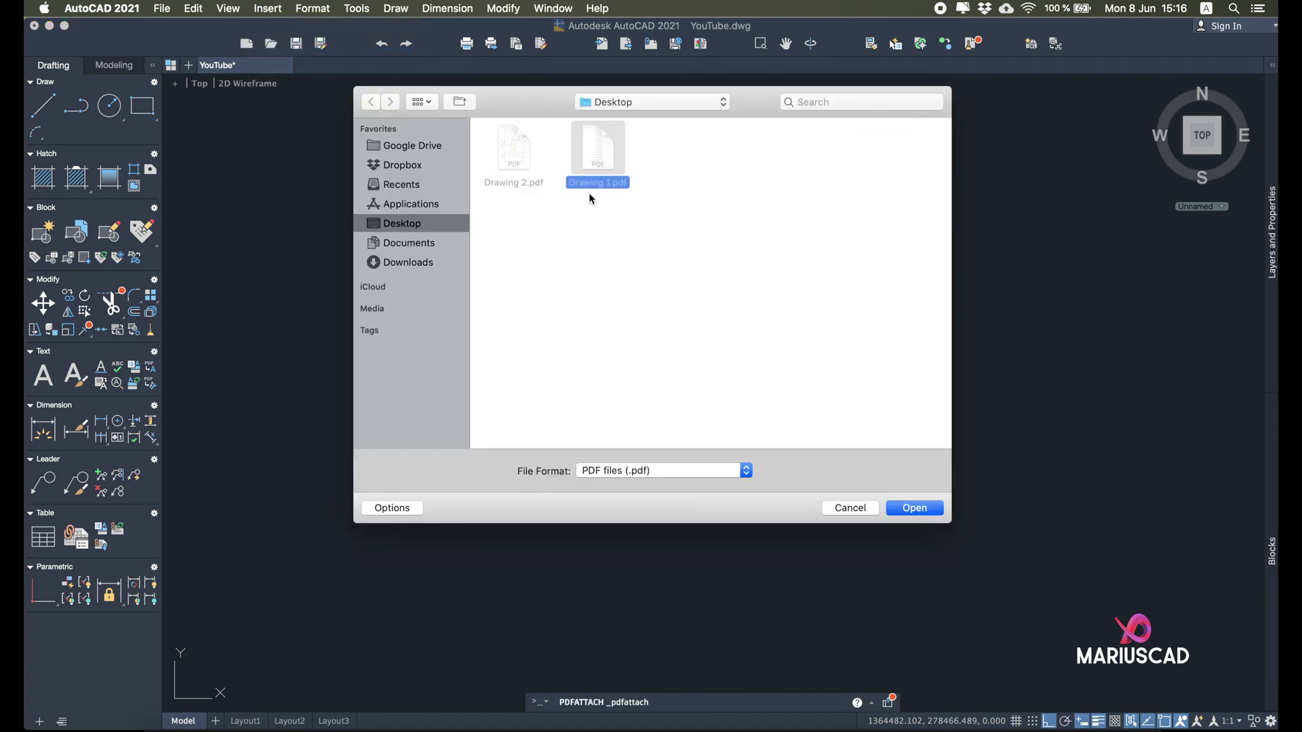
click(917, 508)
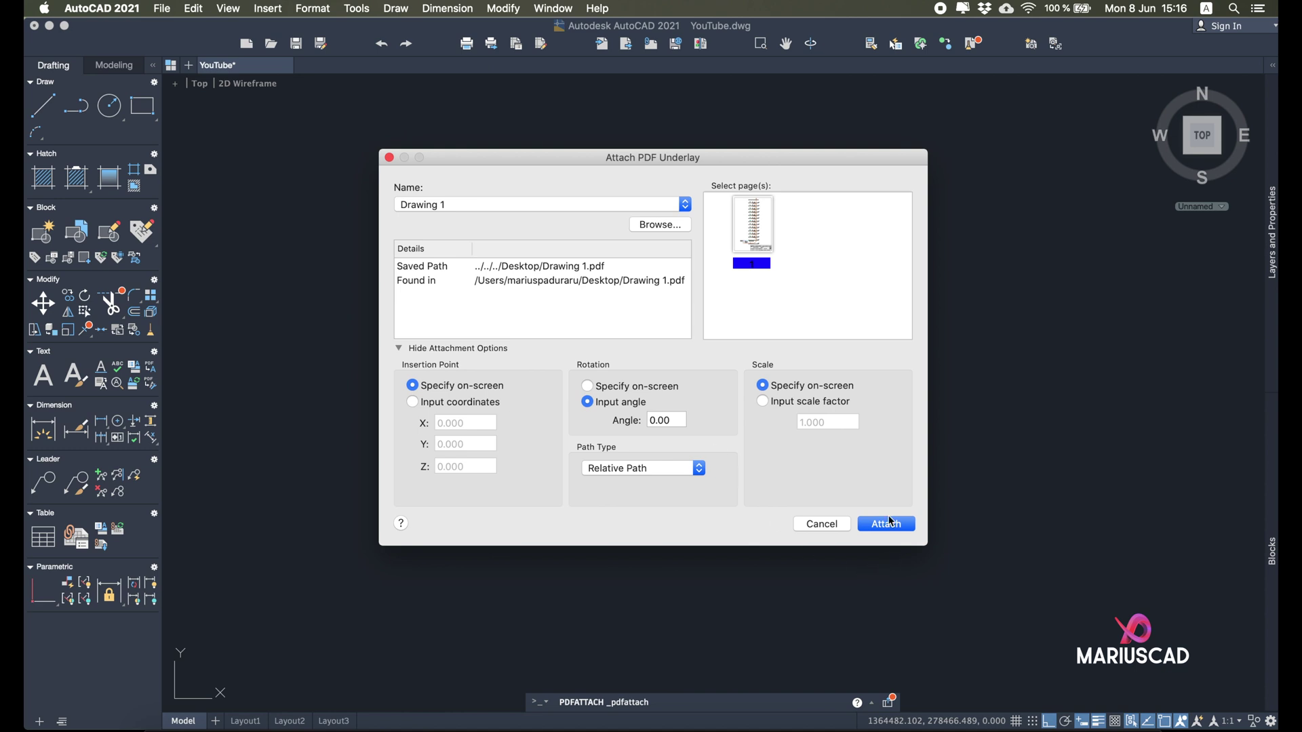
click(886, 524)
click(558, 505)
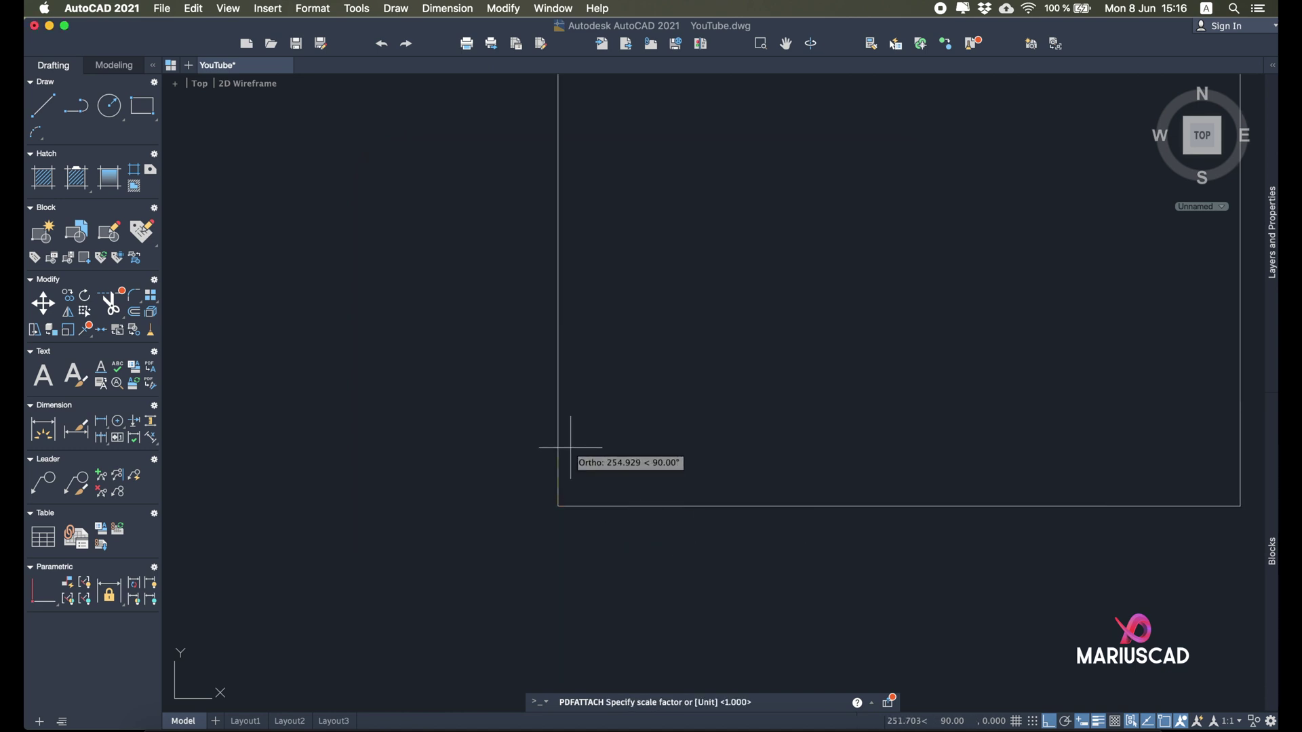
click(630, 508)
Step: Examine the attached underlay's floor diagram up close and select it to view its underlay properties
middle_drag(746, 339, 446, 688)
scroll(746, 306, down, 5)
scroll(745, 337, up, 4)
scroll(745, 338, up, 5)
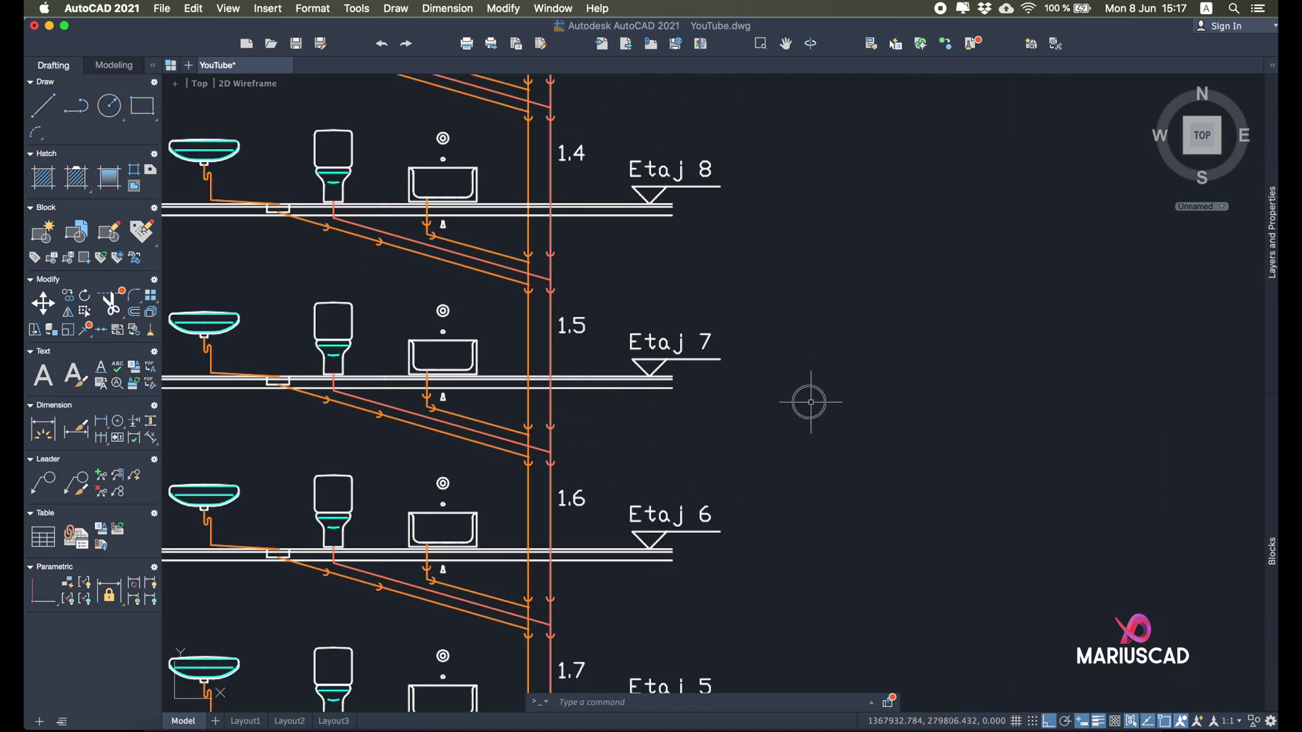
click(637, 317)
scroll(718, 372, down, 3)
scroll(653, 232, up, 2)
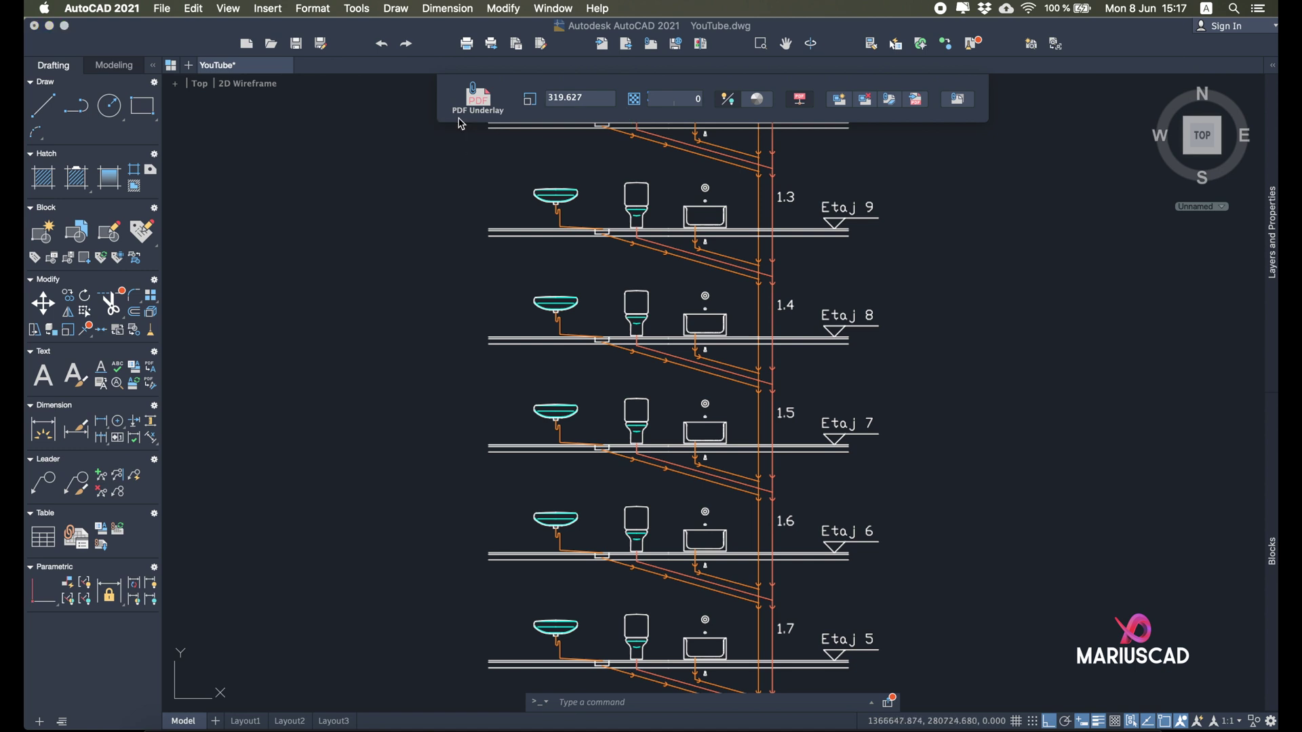
scroll(845, 436, down, 5)
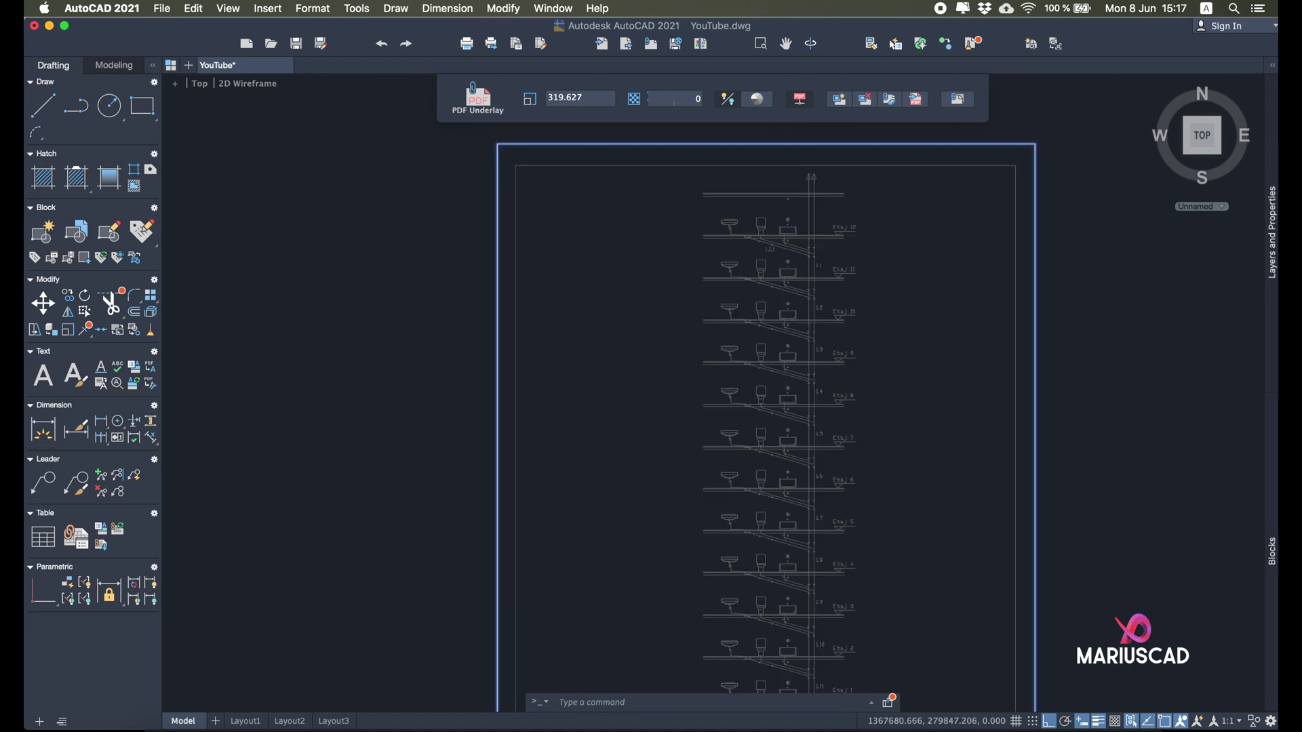
key(Escape)
scroll(800, 390, down, 5)
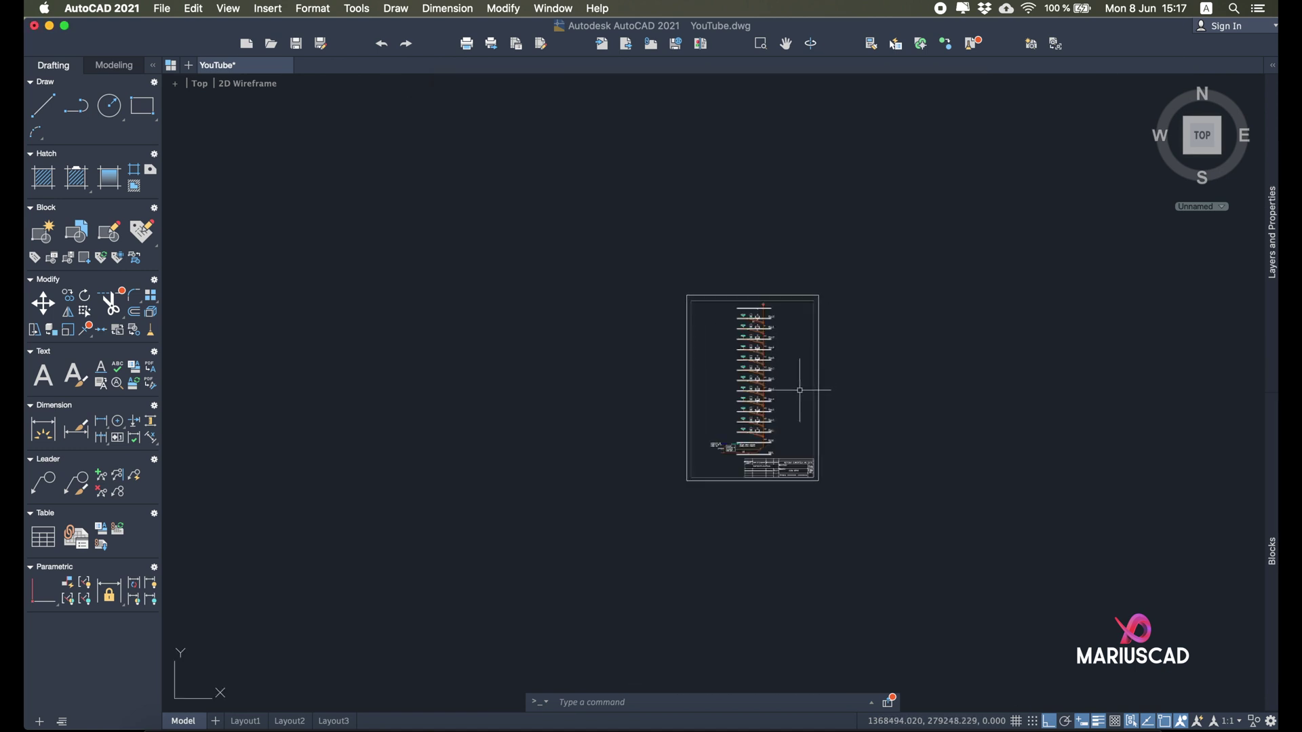
Step: Try to explode the attached PDF underlay and check whether its individual parts can be selected
text(x)
key(Return)
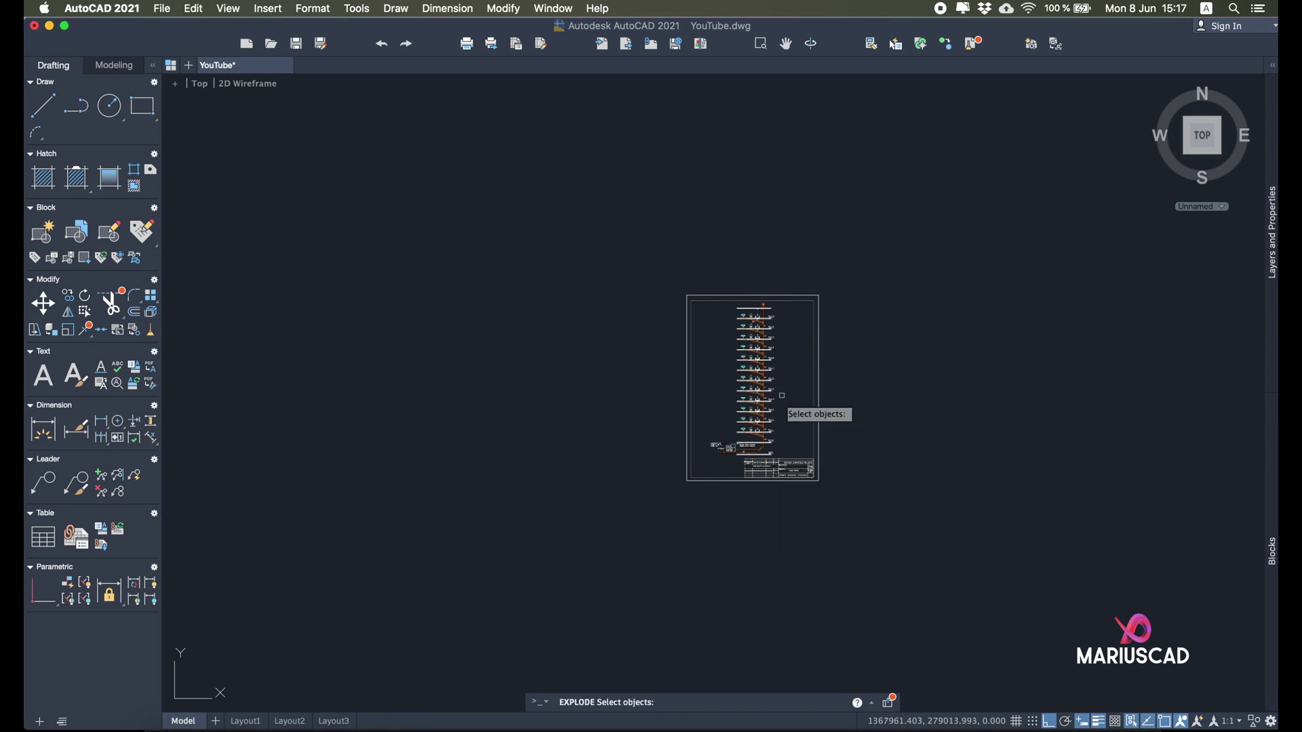
click(863, 523)
click(567, 198)
key(Return)
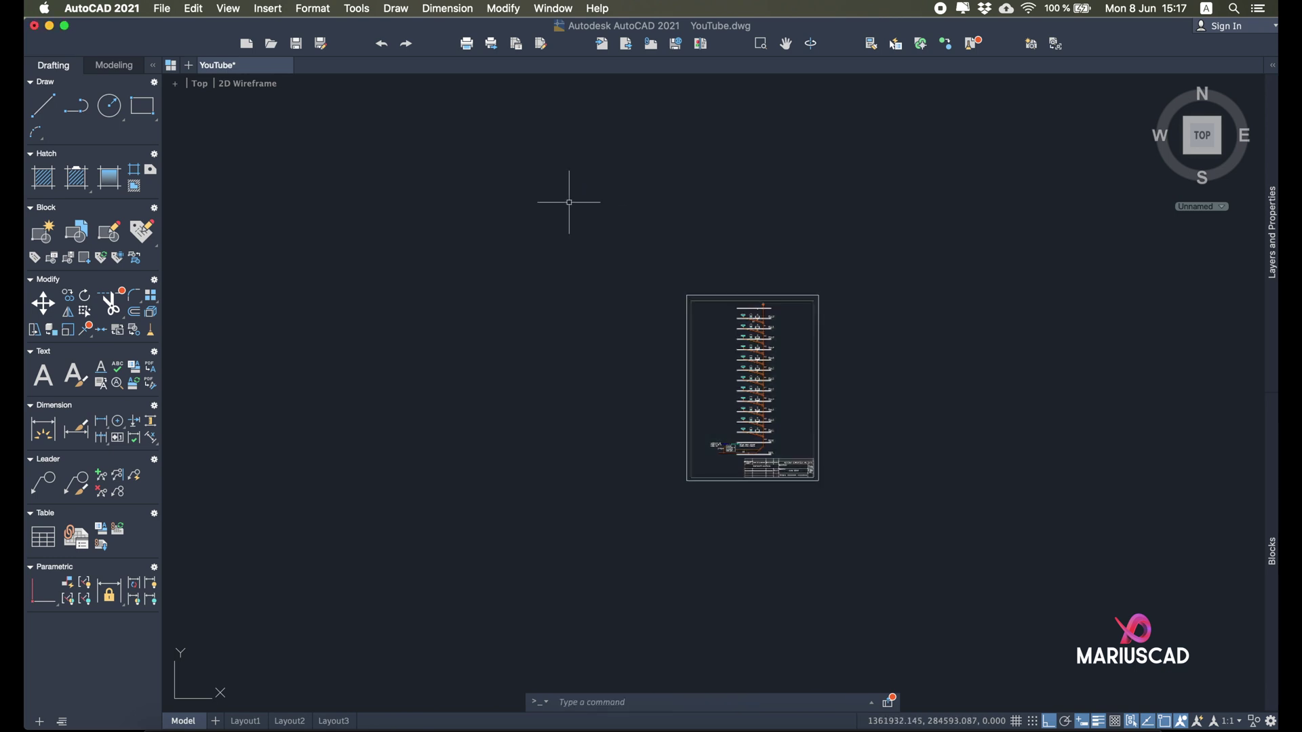
scroll(688, 328, up, 3)
click(932, 434)
click(794, 325)
key(Escape)
Step: Delete the attached PDF underlay from the drawing
scroll(830, 323, up, 2)
scroll(850, 328, down, 3)
middle_drag(1089, 508, 825, 386)
middle_drag(738, 267, 757, 334)
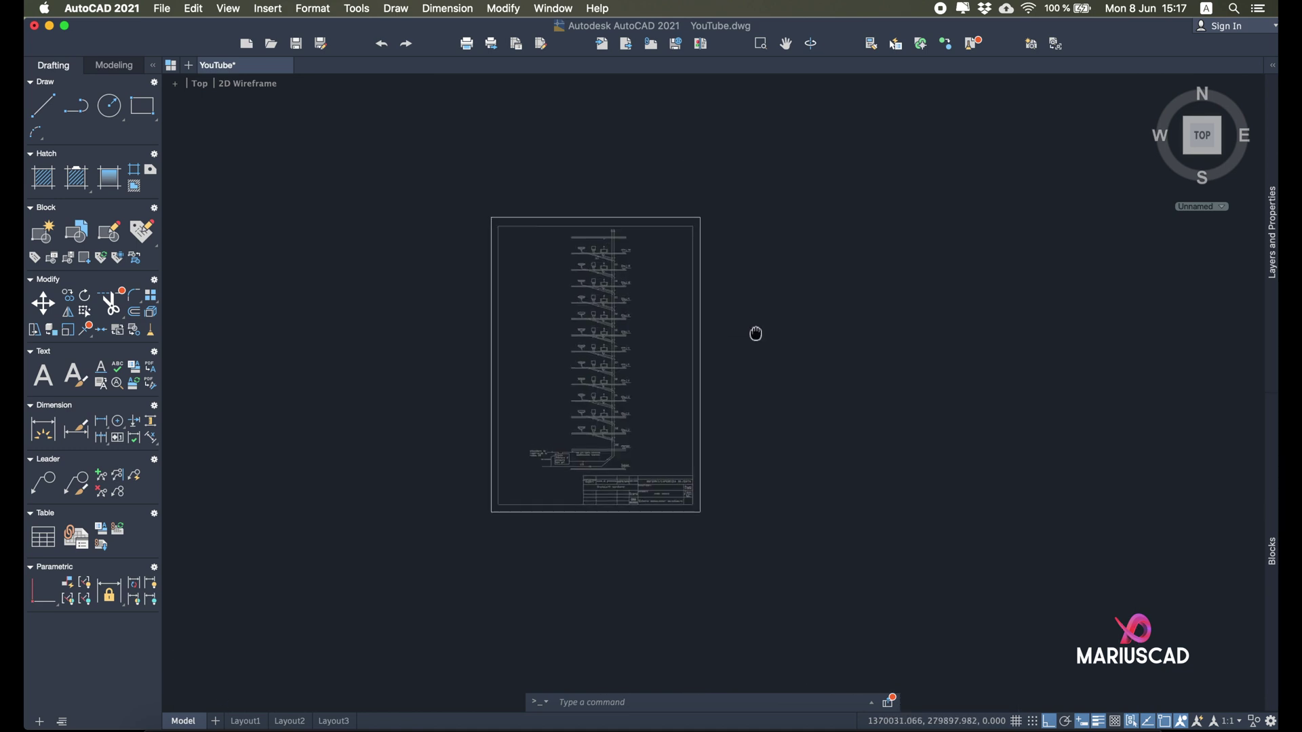
click(766, 554)
click(424, 160)
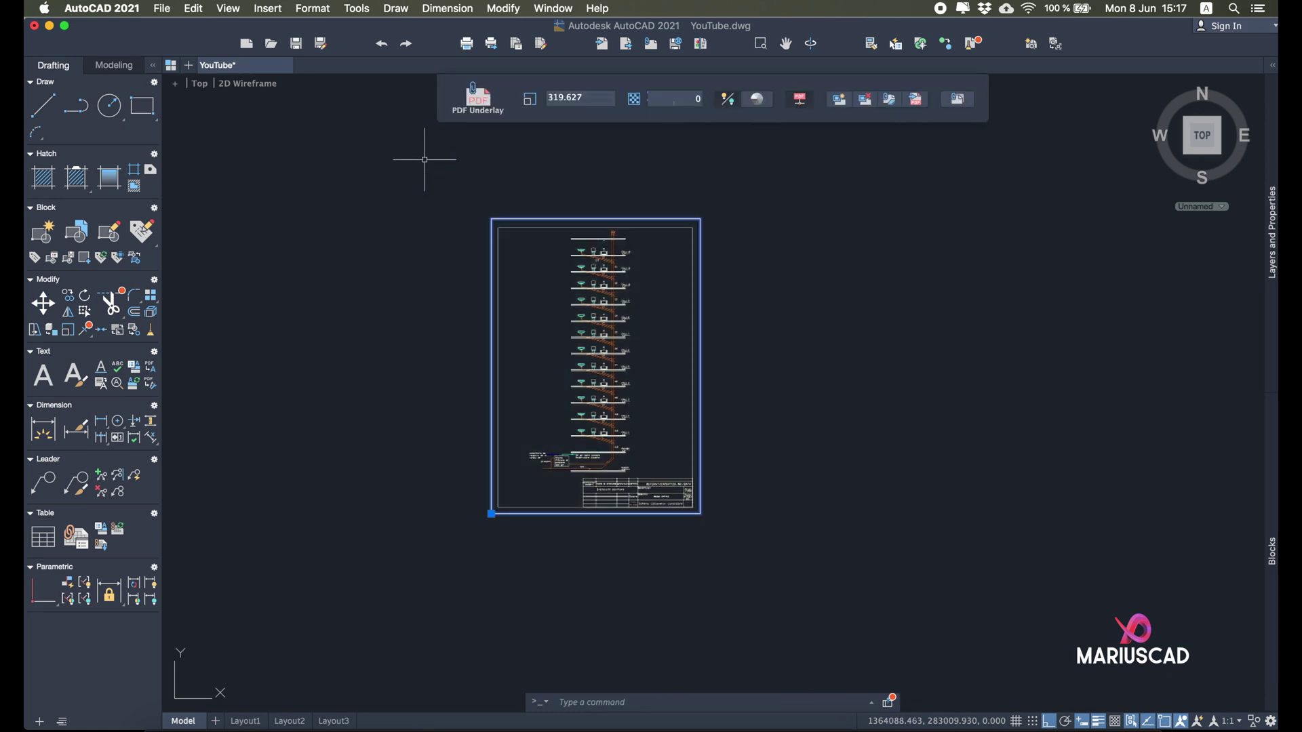
key(Delete)
Step: Review the drawing units' length type, precision, lighting and insertion scale options, and cancel out of the settings
text(un)
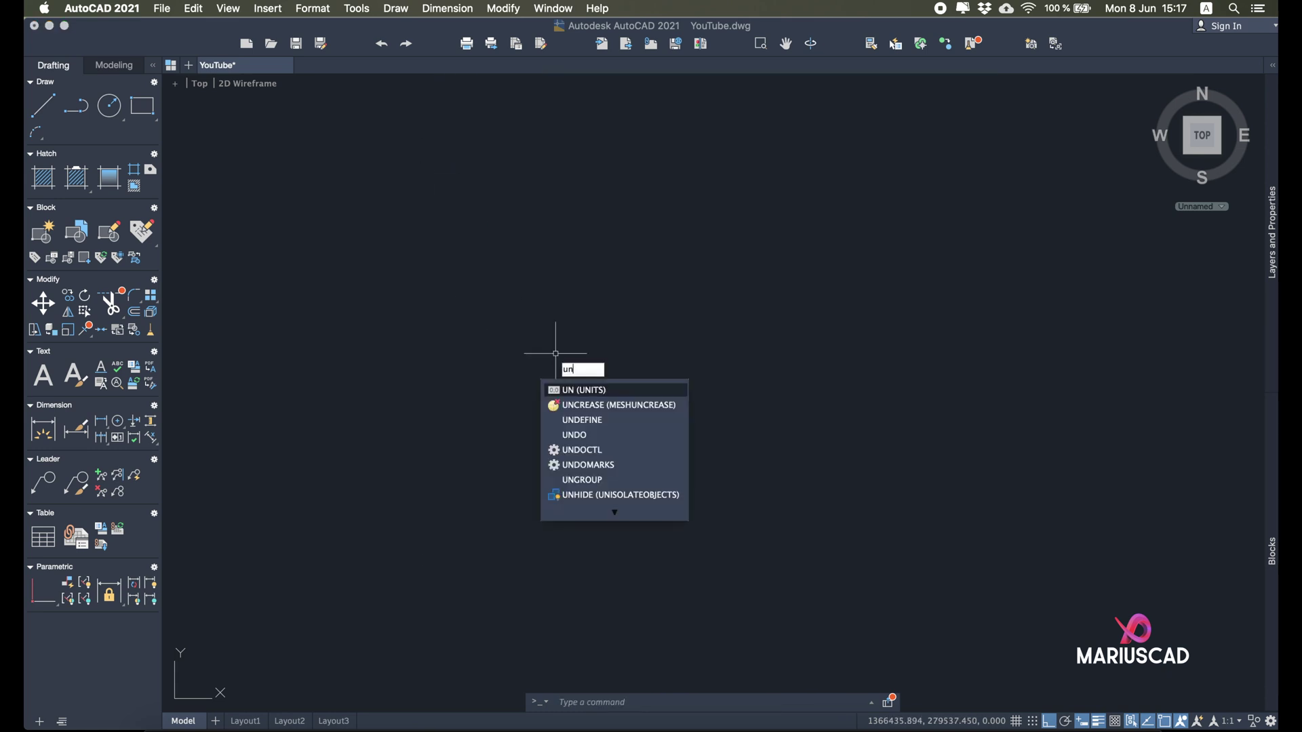
key(Return)
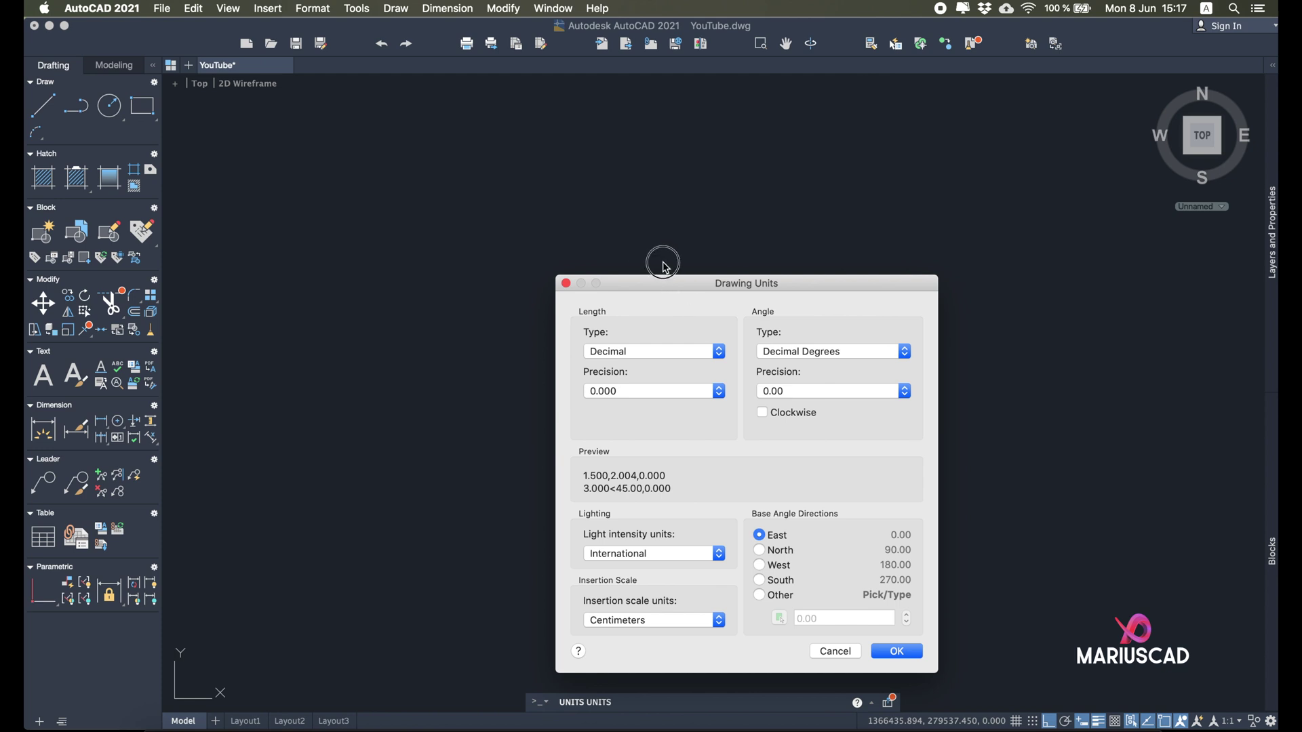
drag(663, 283, 619, 183)
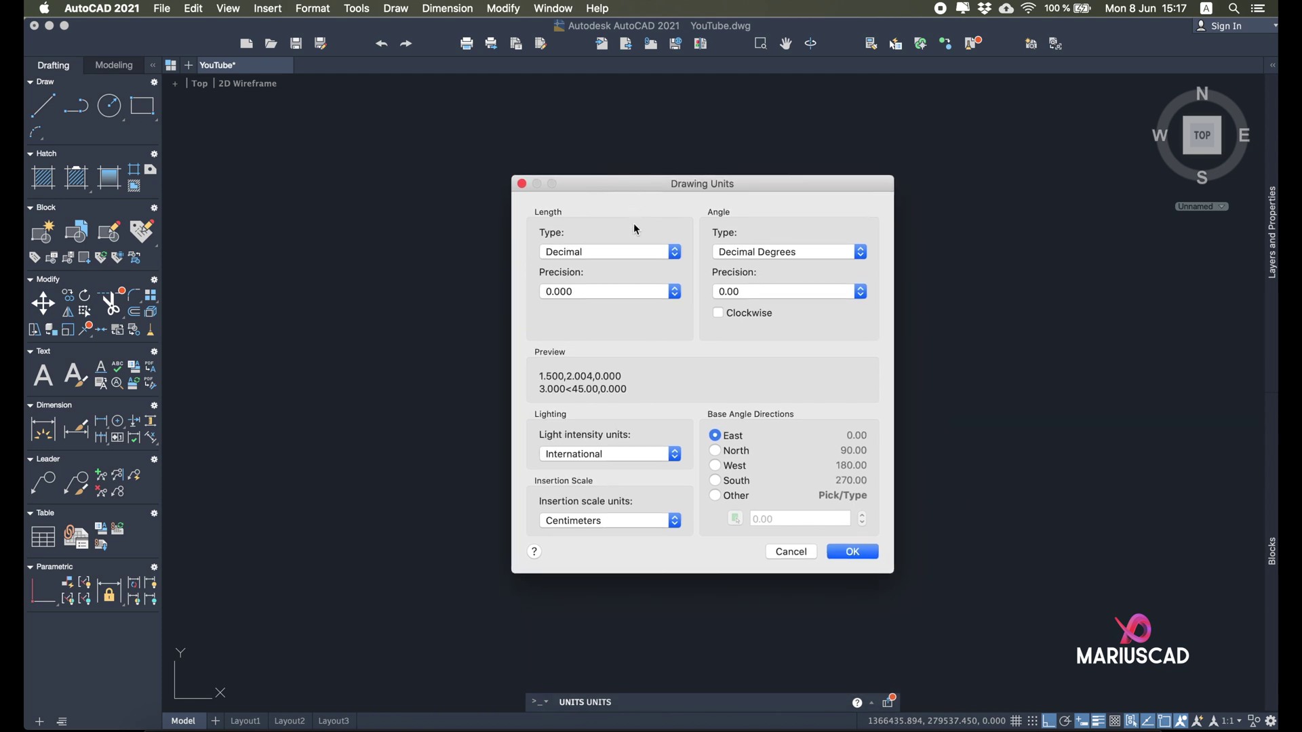
click(653, 258)
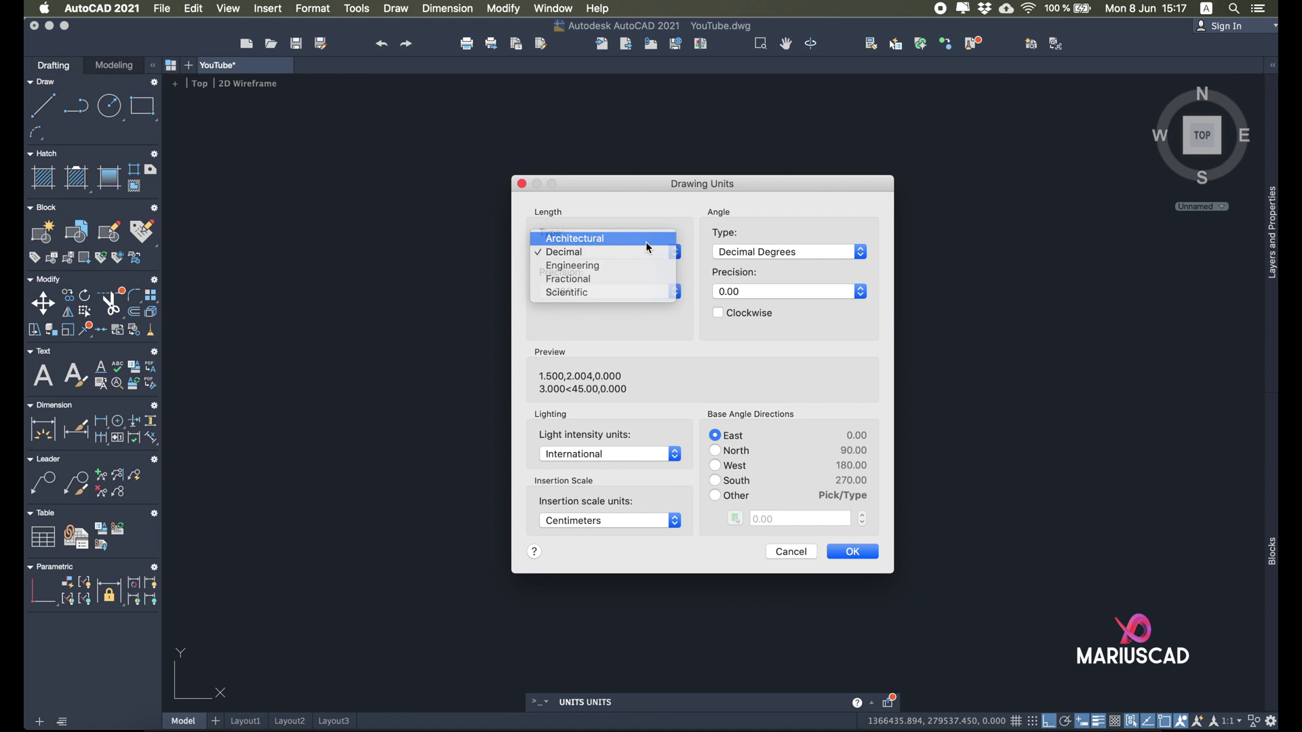
click(569, 238)
click(621, 254)
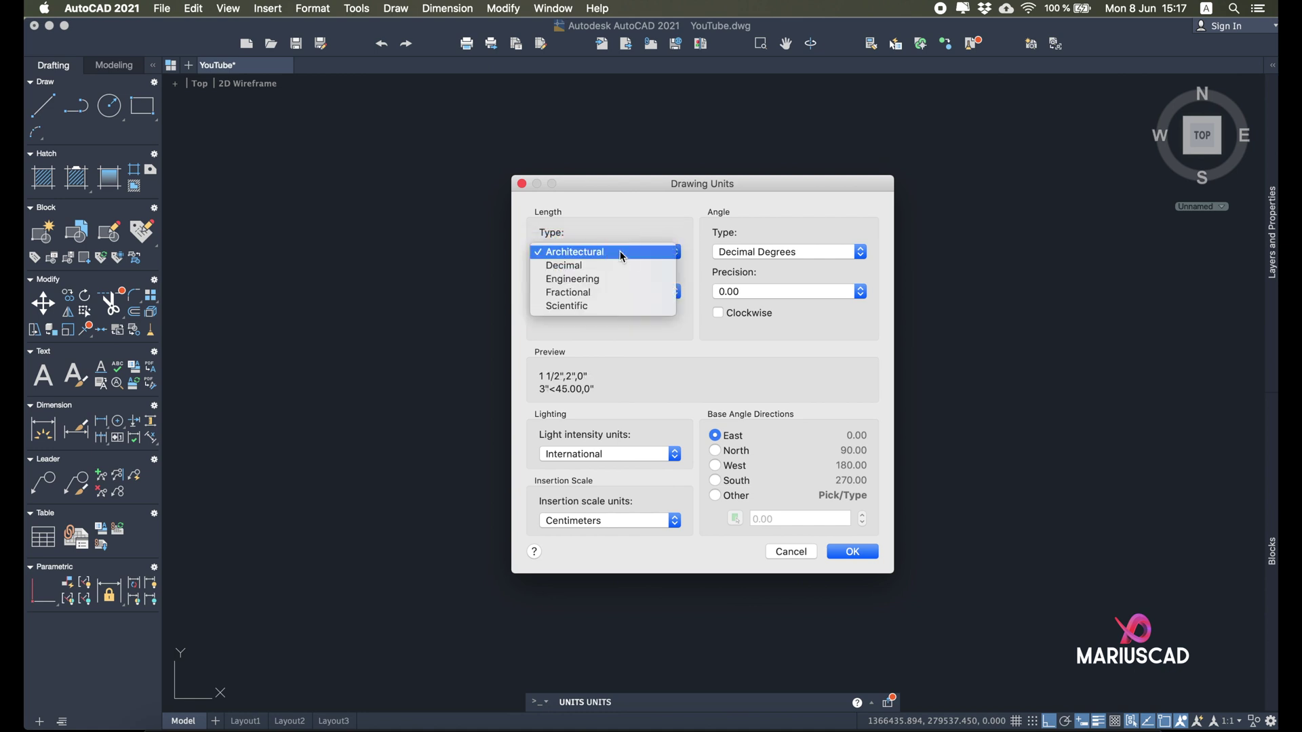
click(621, 269)
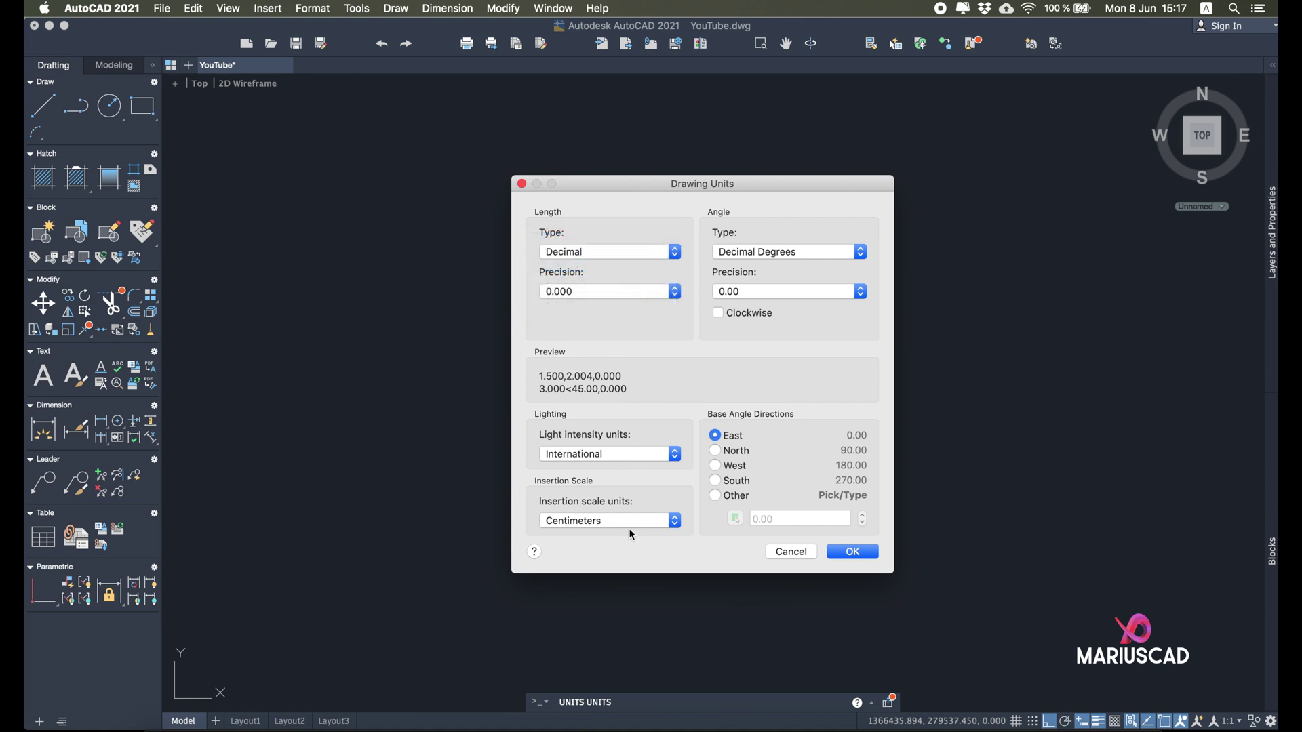
click(581, 292)
click(582, 296)
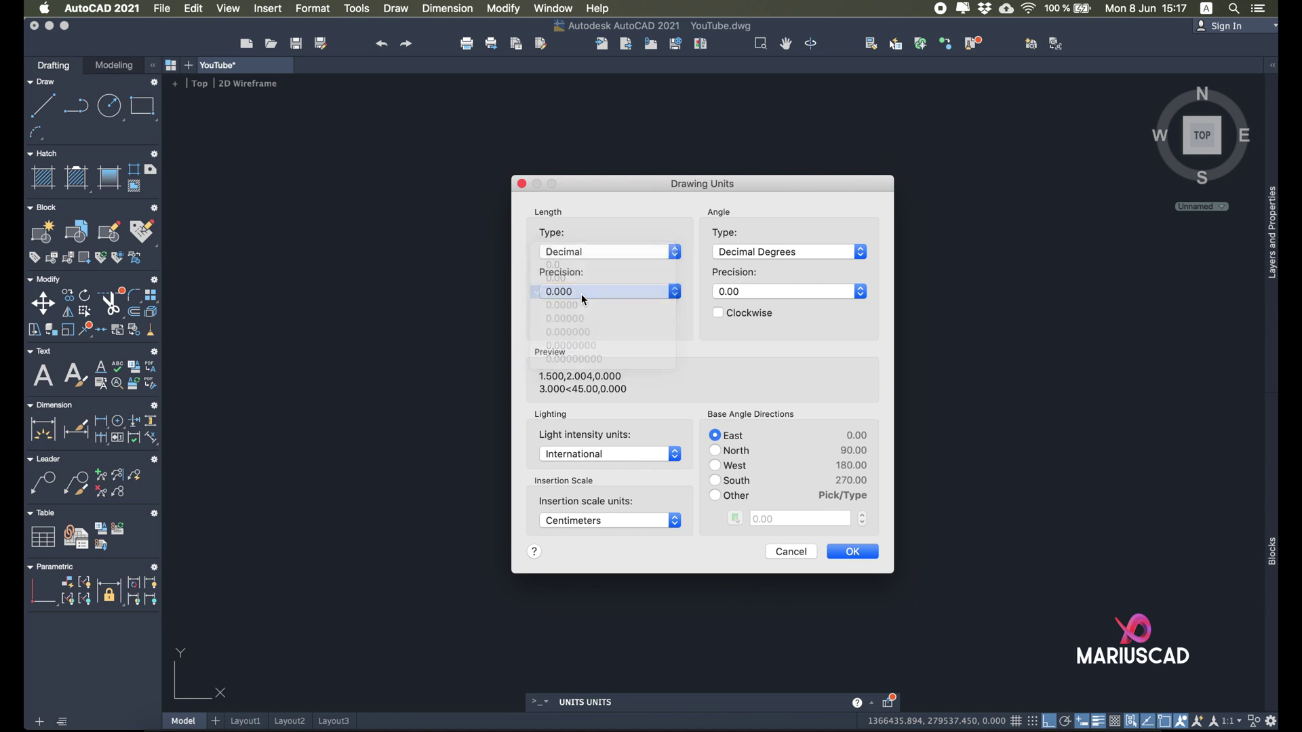
click(603, 458)
click(600, 466)
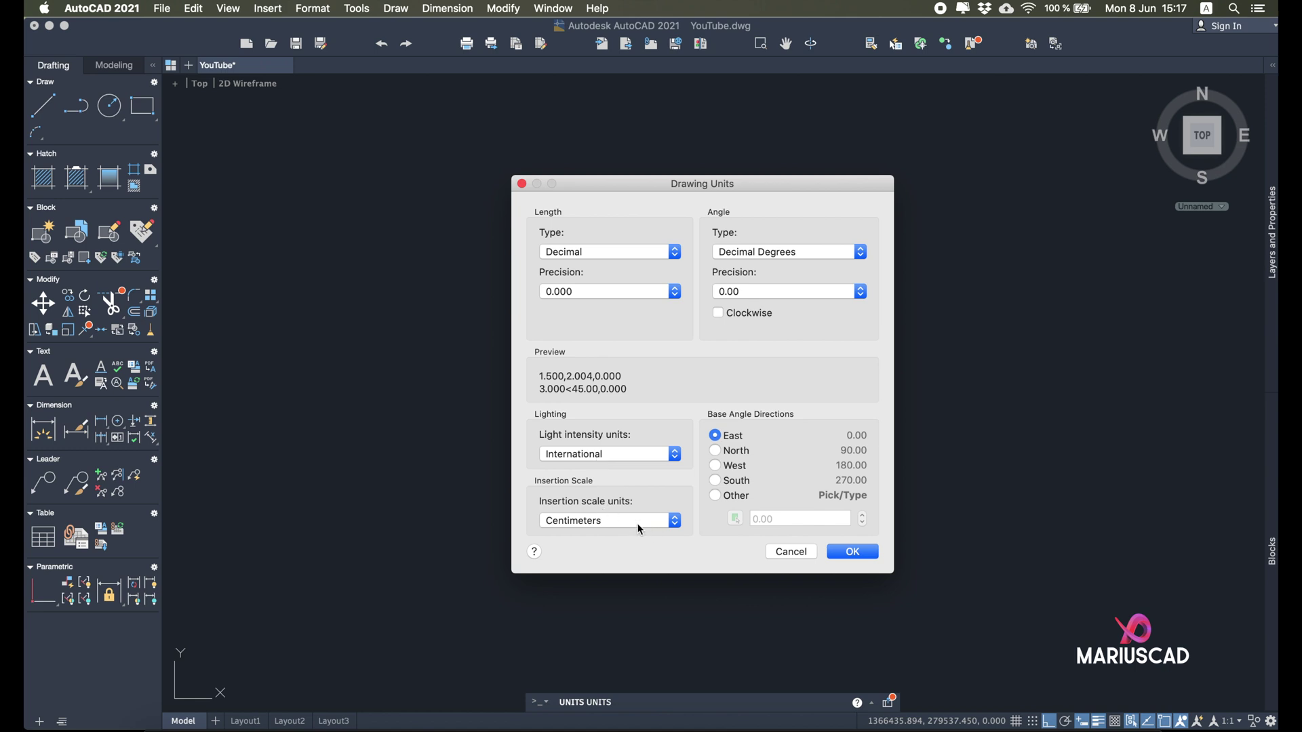
click(791, 551)
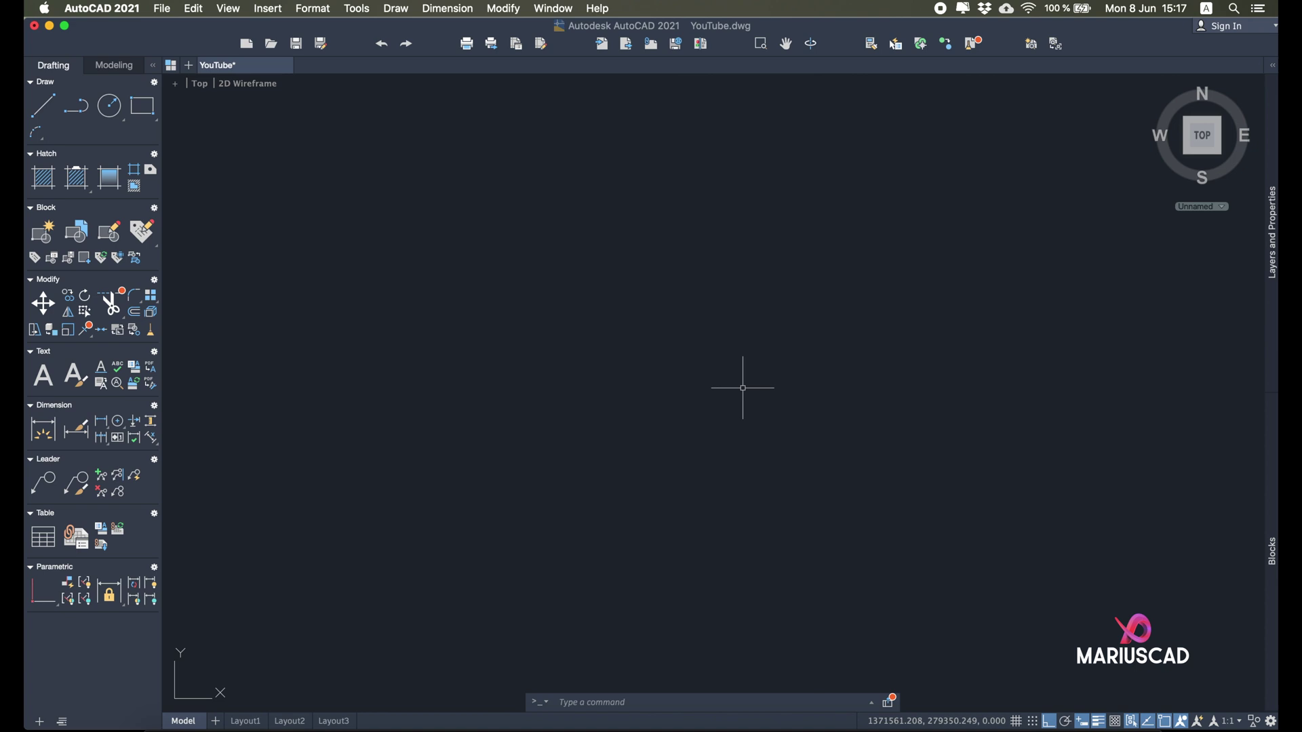
Step: Start the IMPORT command and open Drawing 1.pdf from the Desktop with the PDF Files format
text(import)
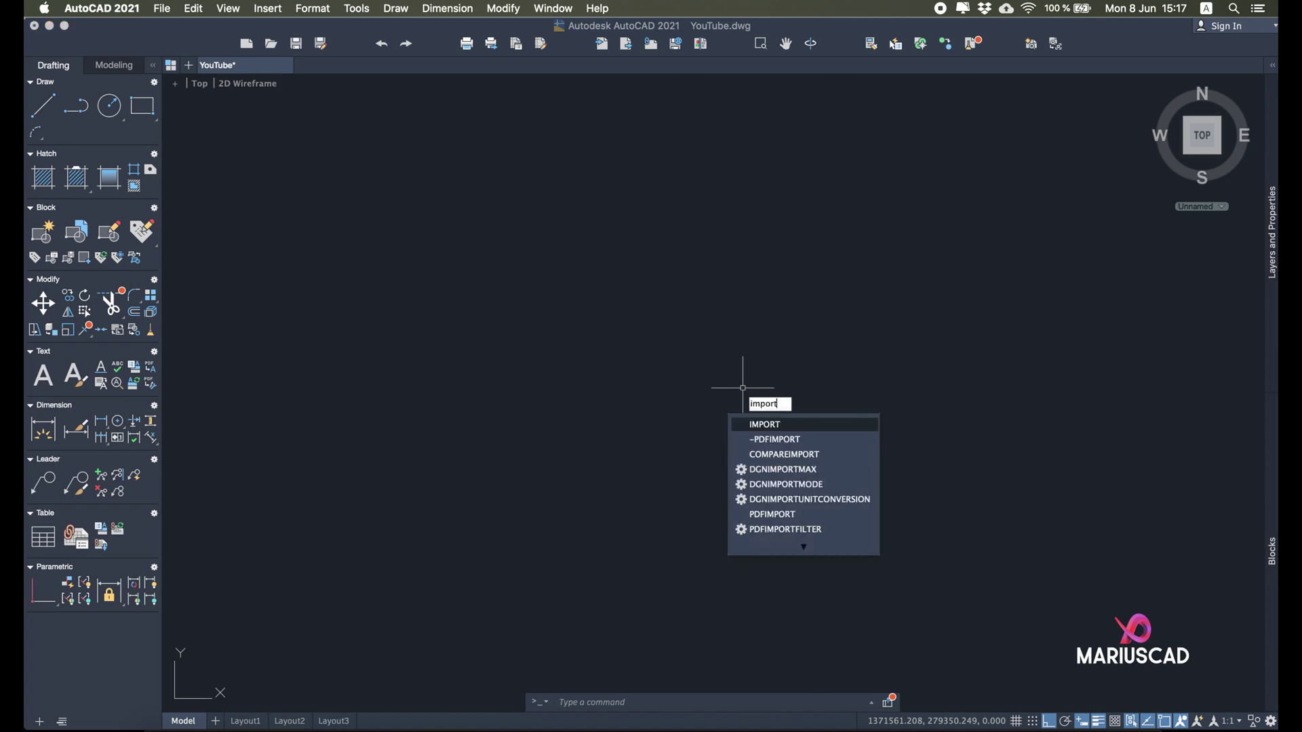
key(Return)
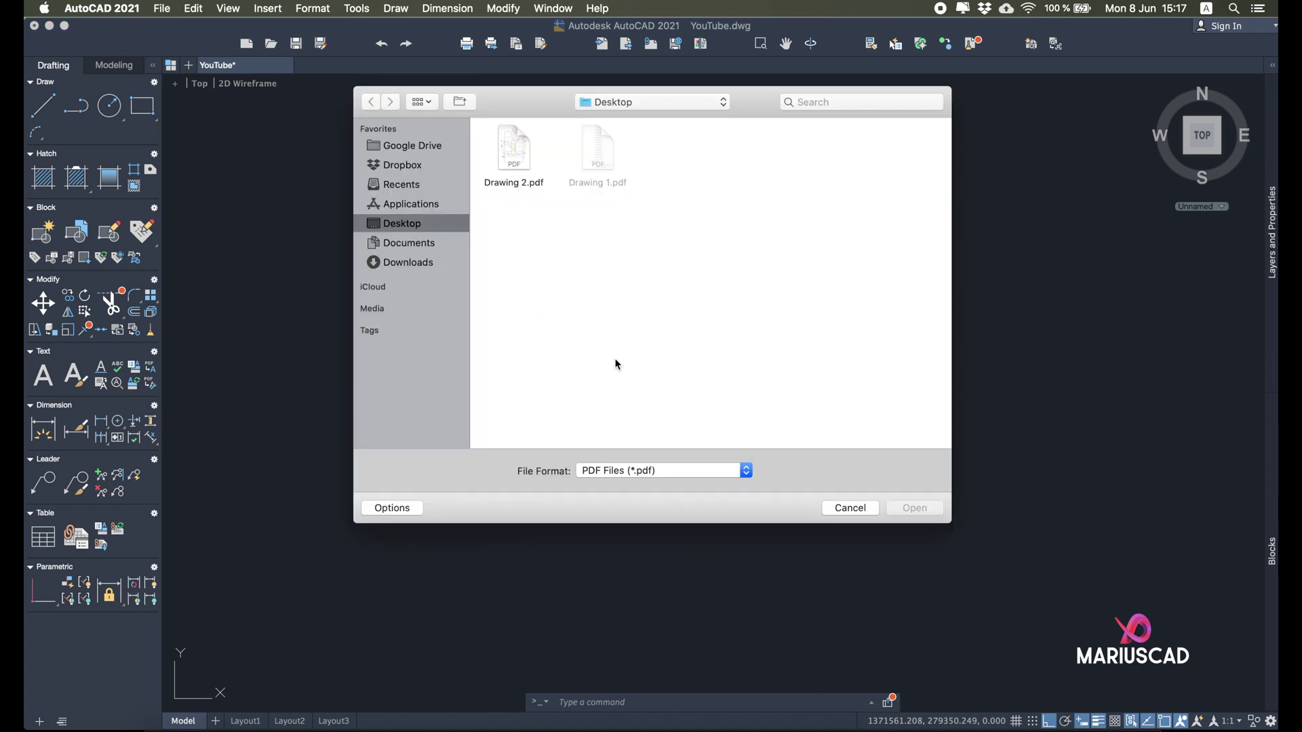
click(595, 159)
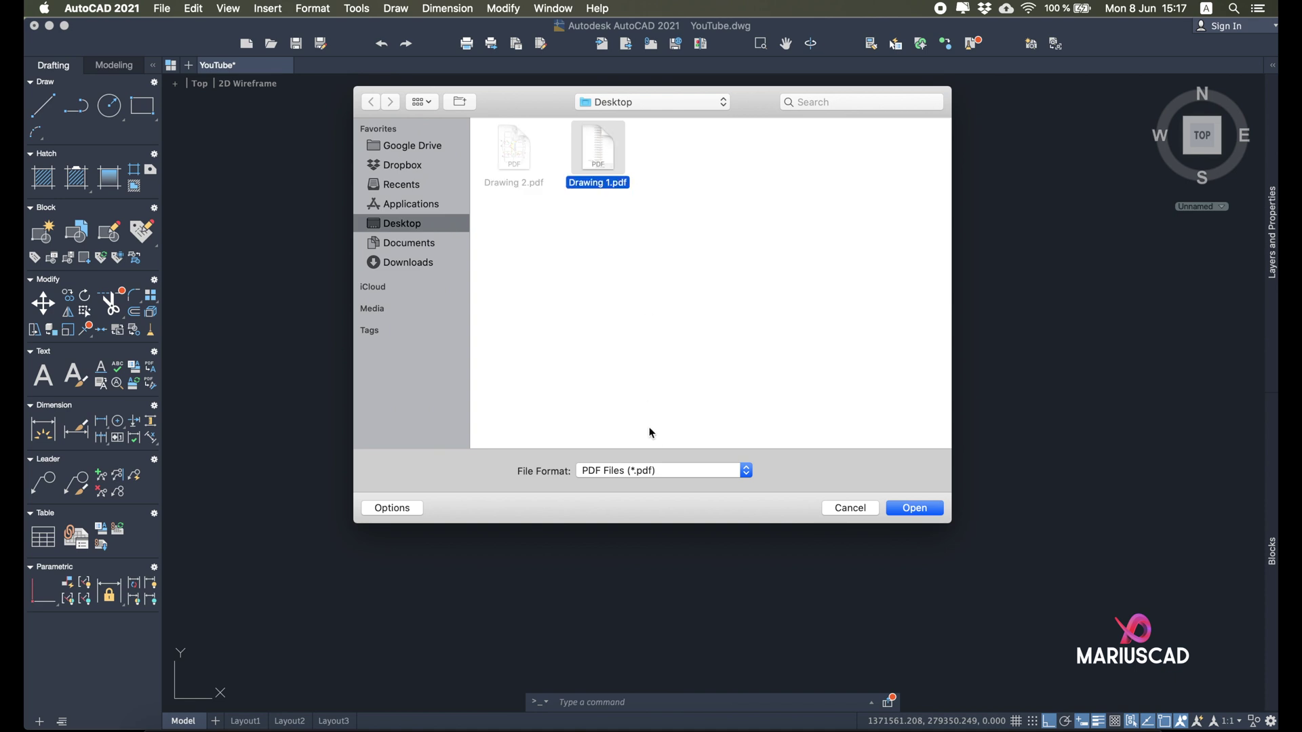
click(699, 474)
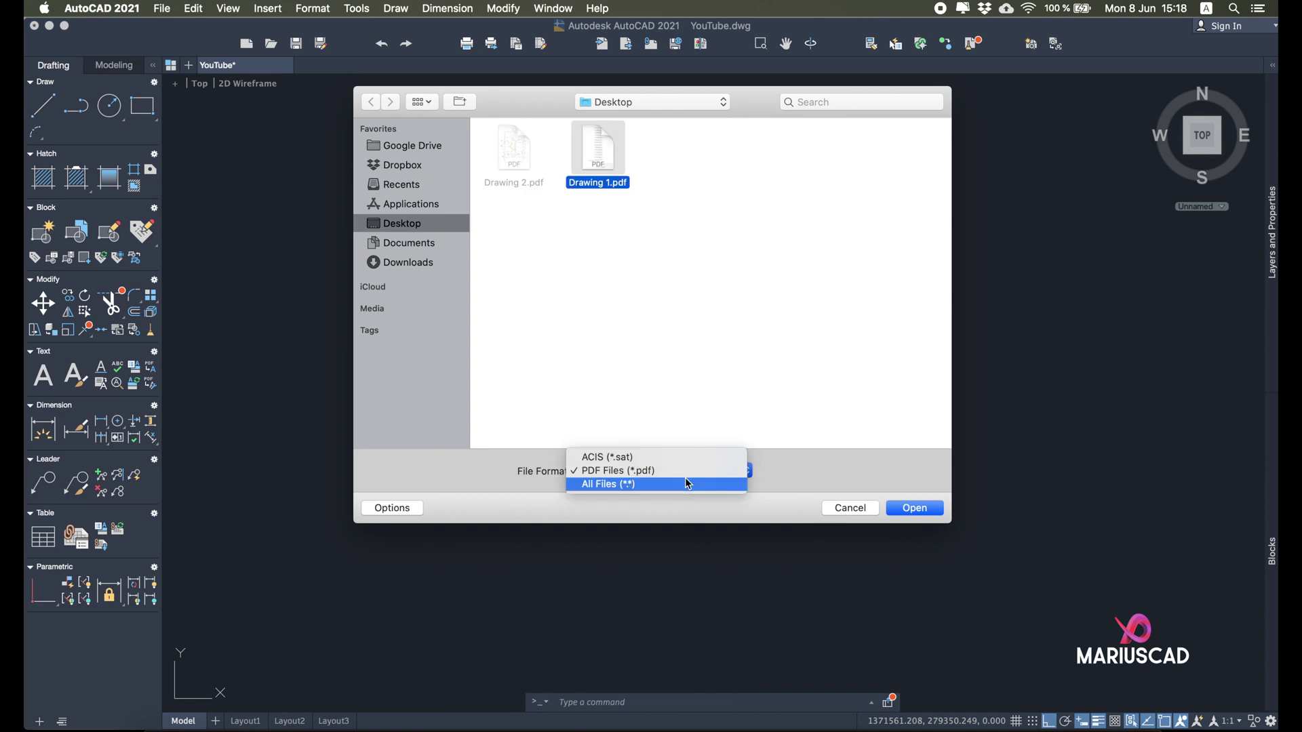
click(642, 476)
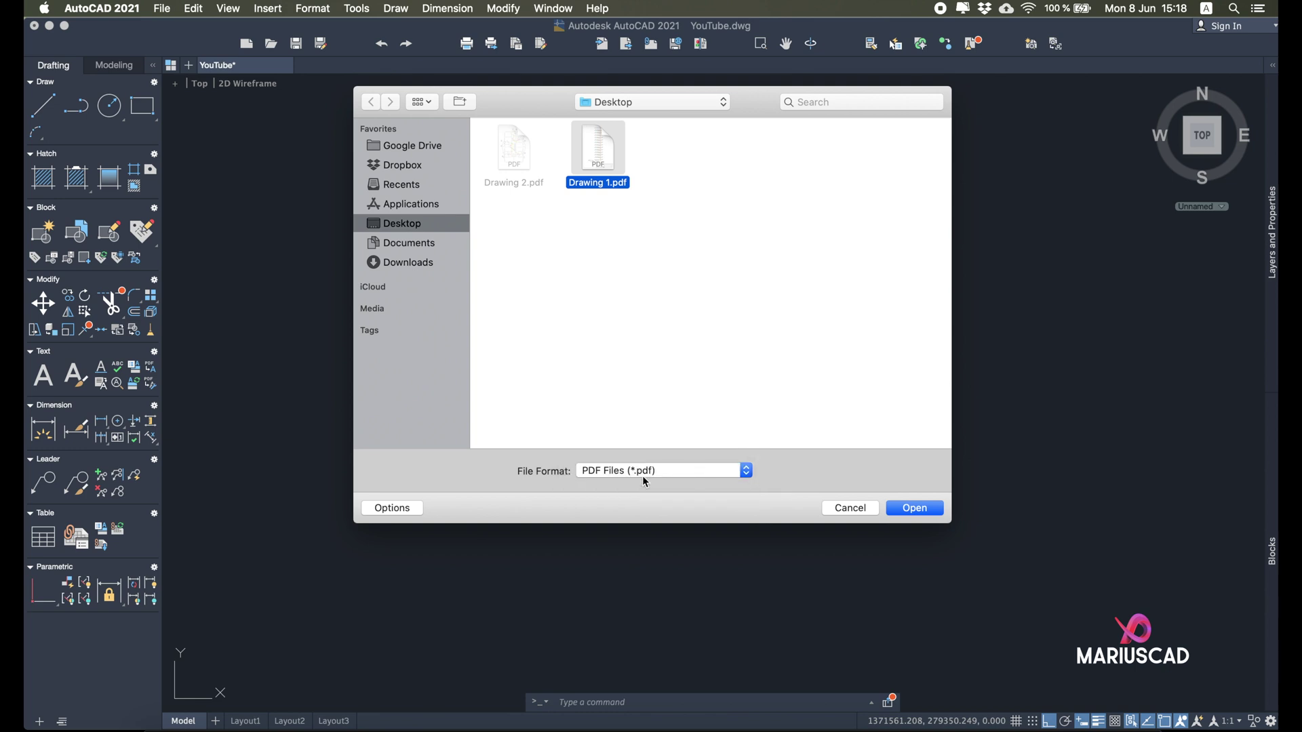
click(913, 508)
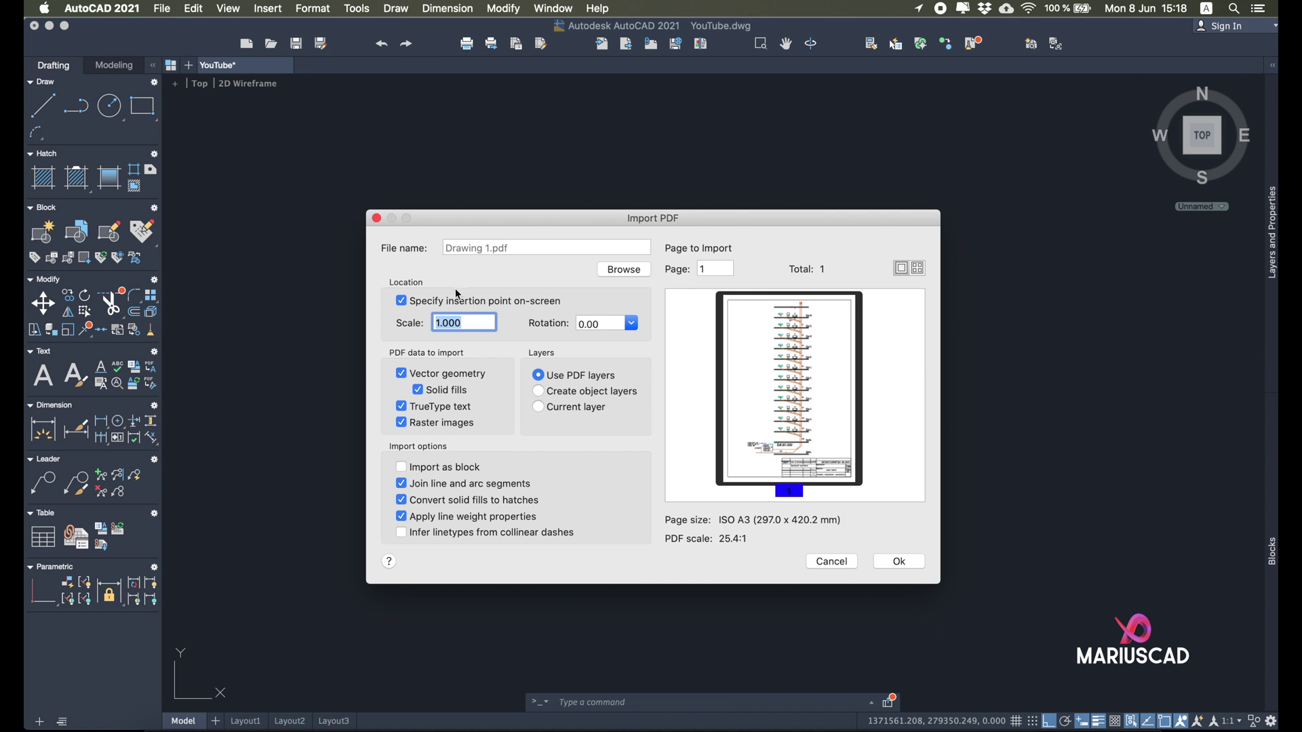
Step: Import the PDF at scale 25.4 using PDF layers, without importing as a block, and place it in the empty model space
text(25.4)
click(541, 408)
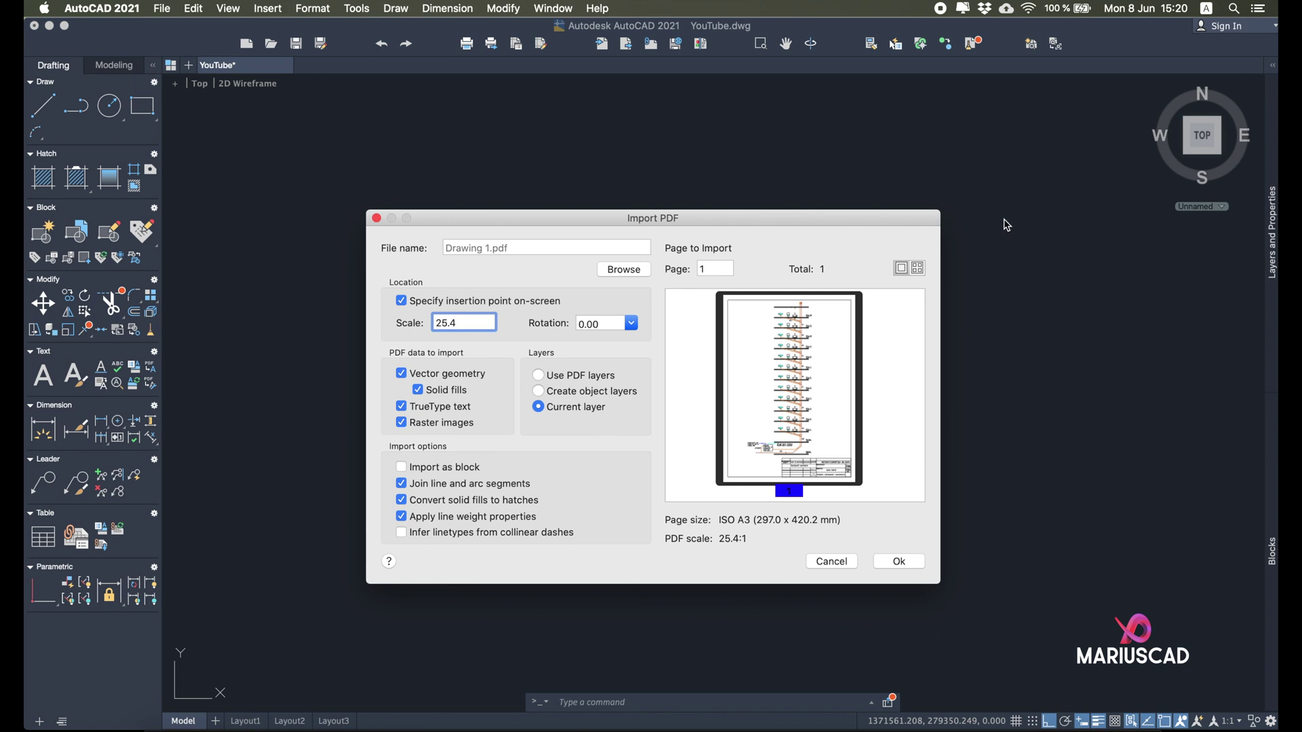
click(541, 376)
click(443, 474)
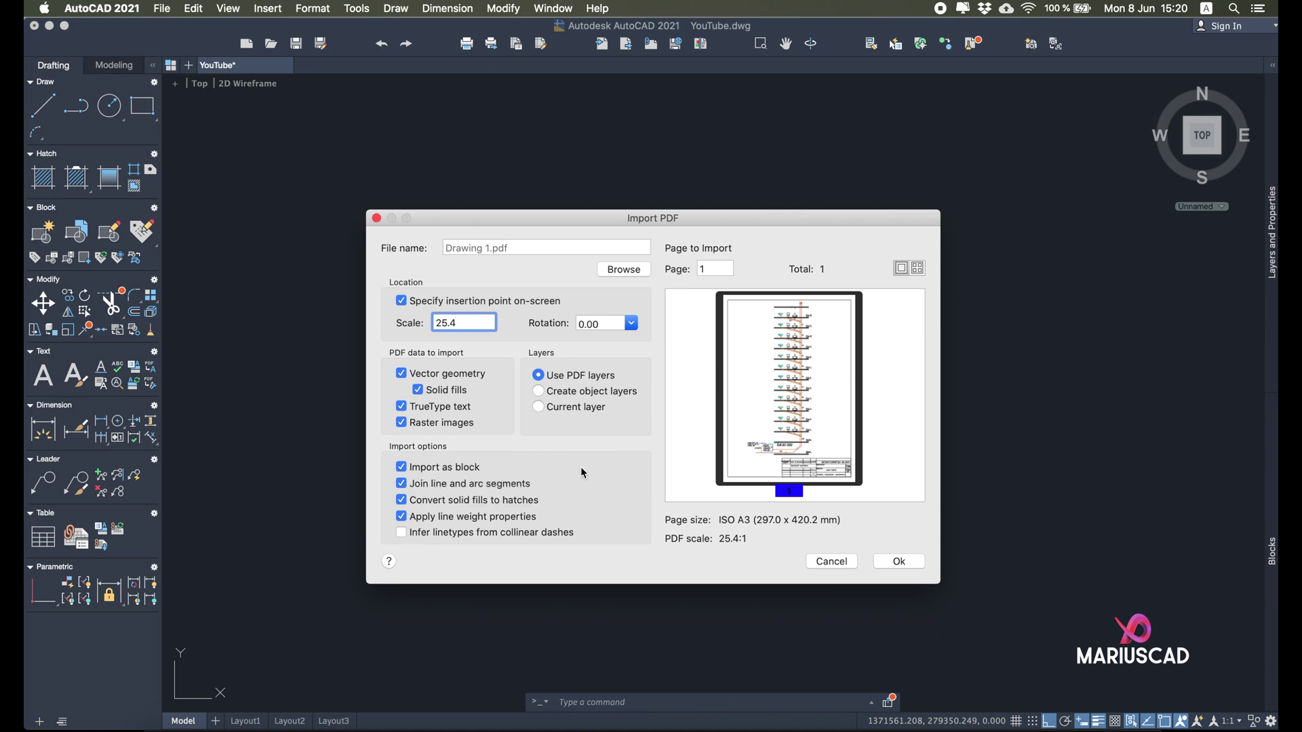
click(401, 467)
click(900, 562)
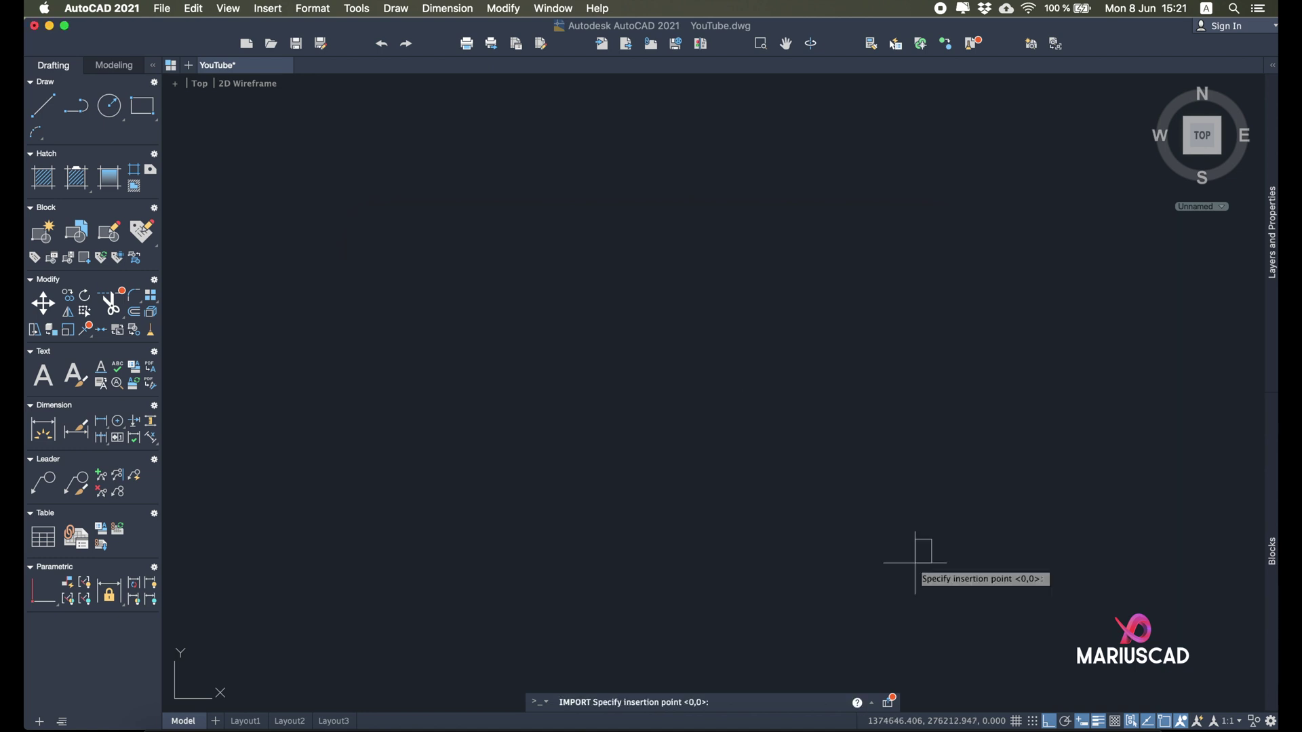
click(535, 459)
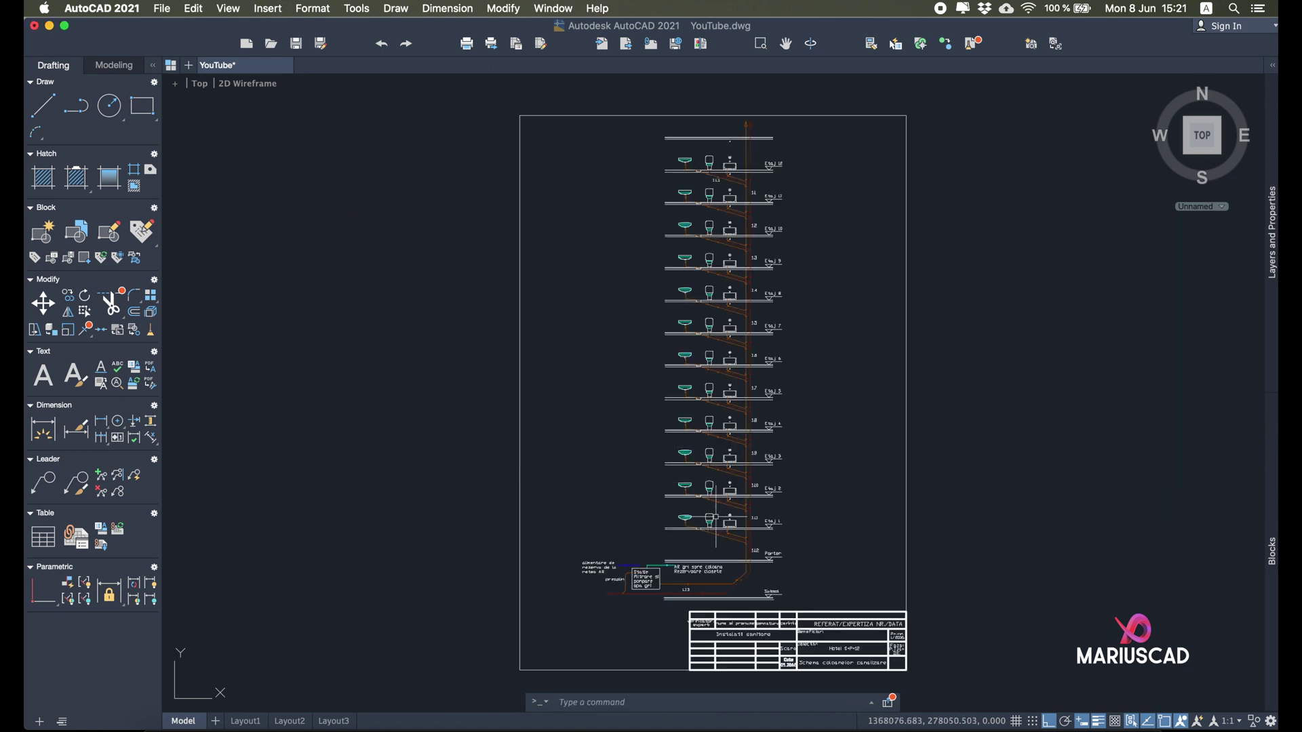
scroll(807, 326, up, 4)
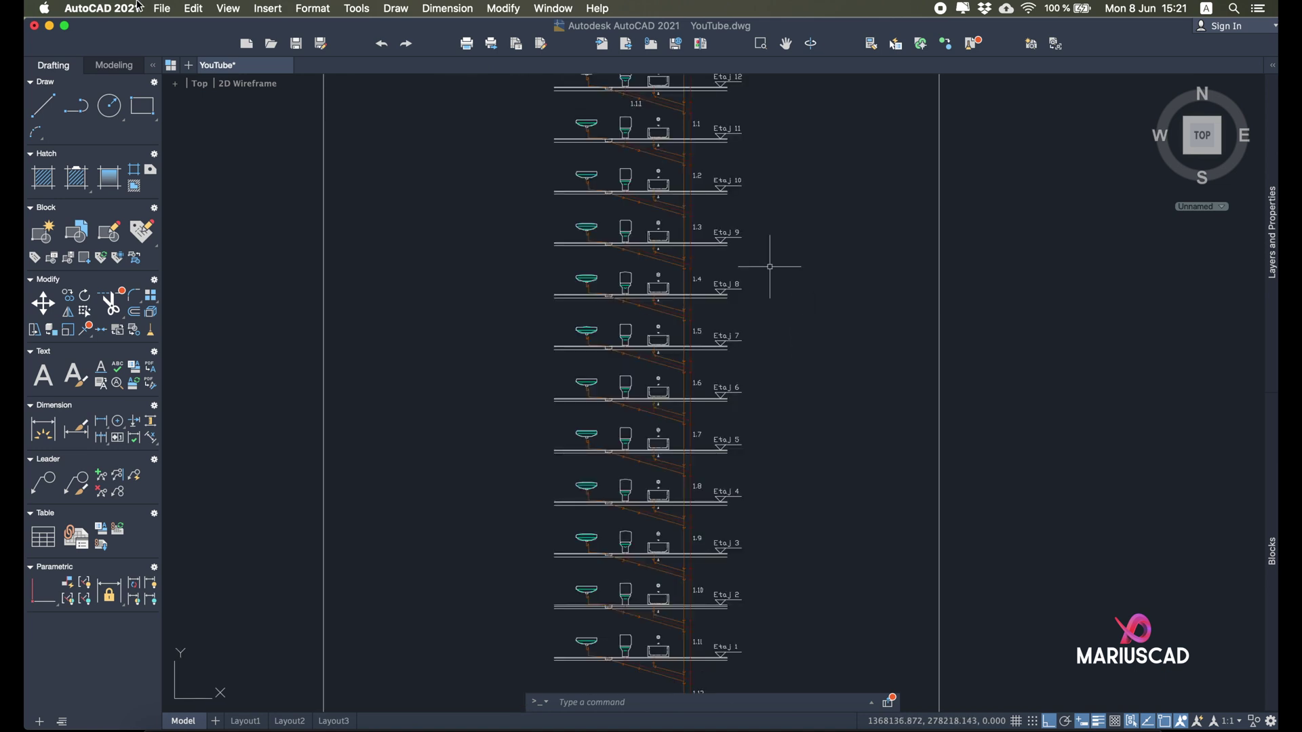
click(268, 8)
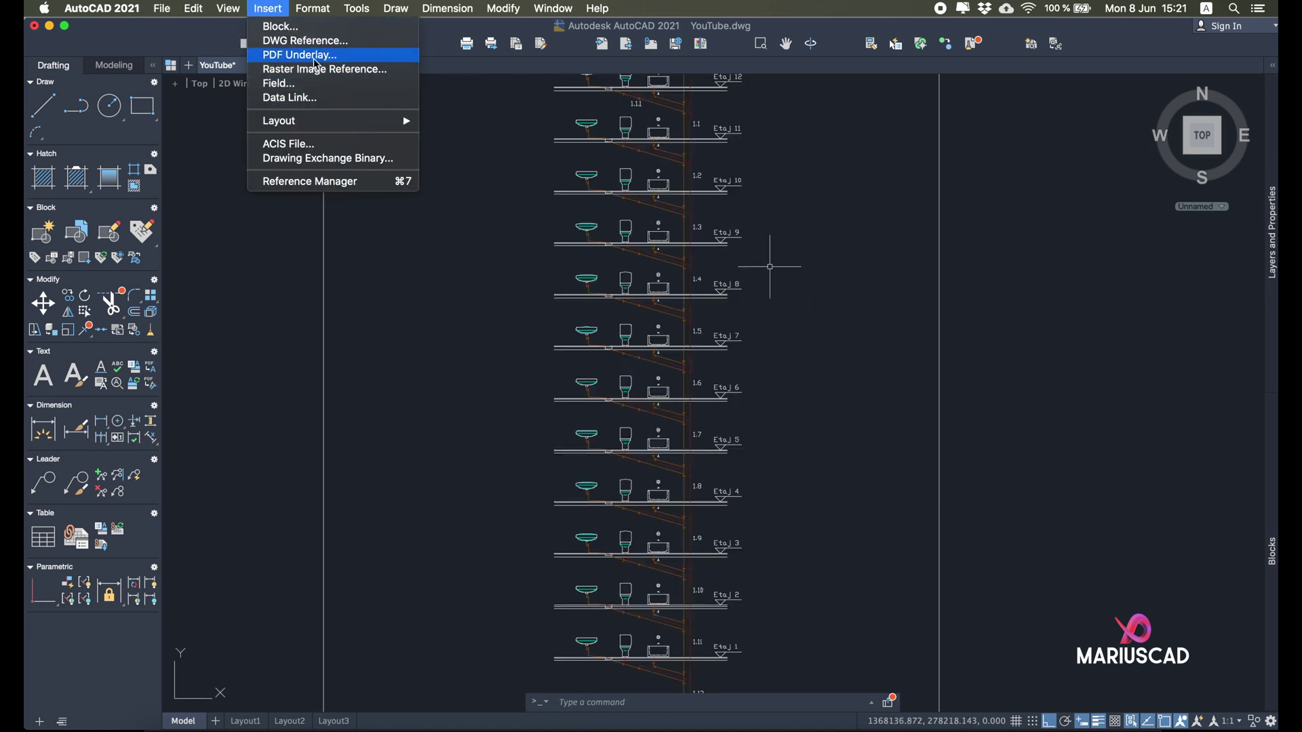
click(805, 290)
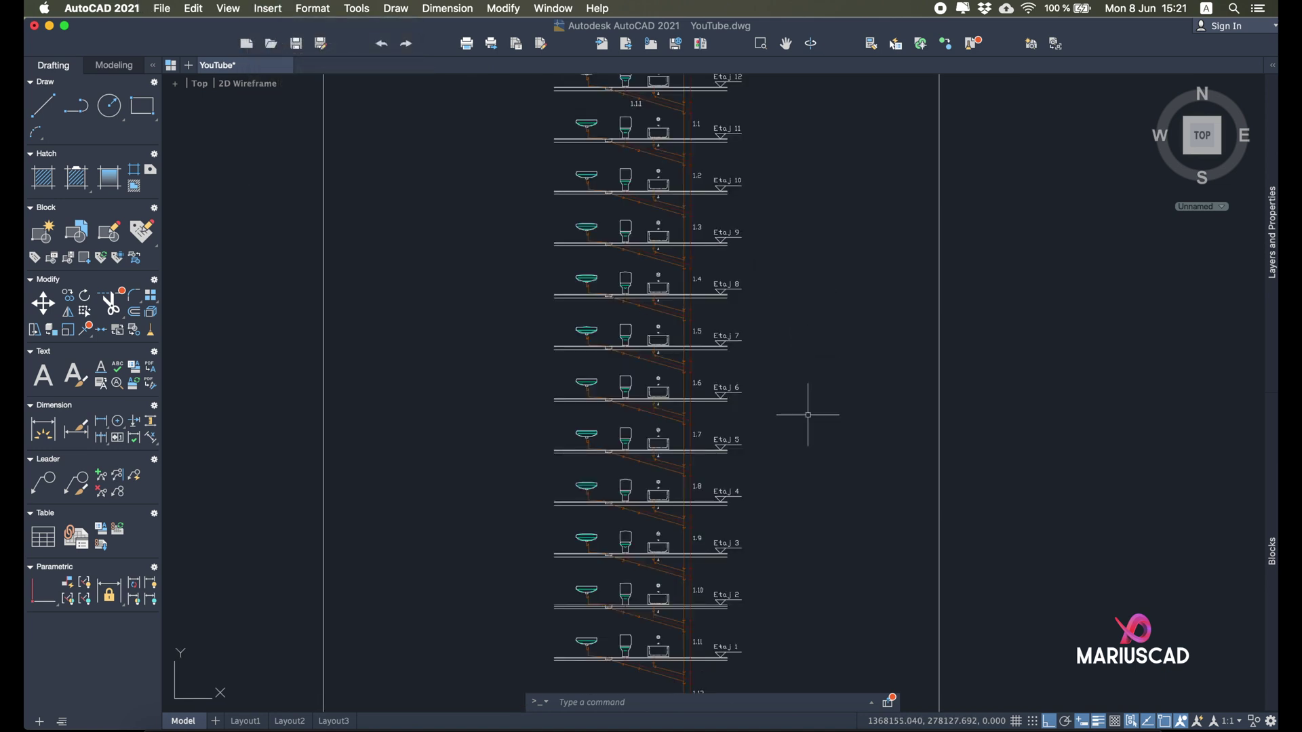
Step: Select the imported floor sections with a crossing window, inspect the separate objects, and clear the selection
click(809, 486)
click(526, 192)
scroll(691, 315, up, 4)
scroll(492, 332, up, 5)
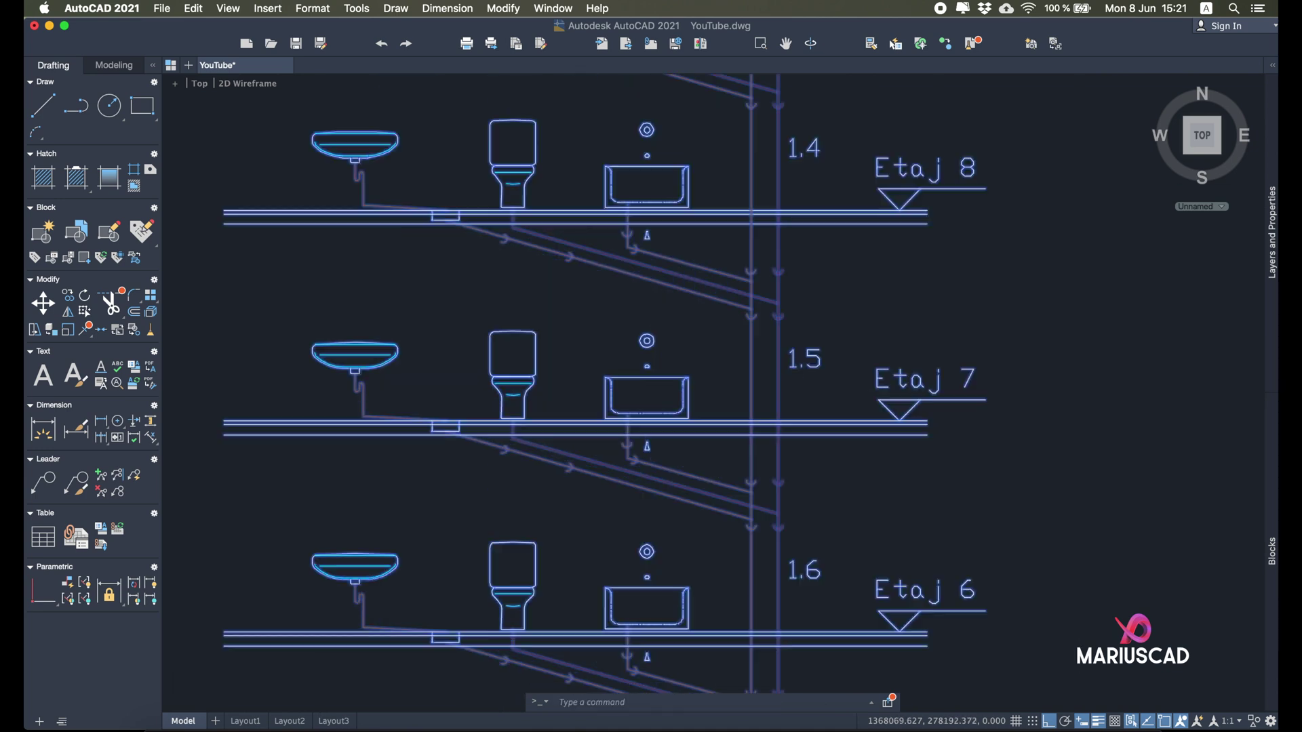
key(Escape)
Step: Examine the lower floors, the title block and the text notes beside the pumping station in the imported drawing
scroll(518, 441, down, 10)
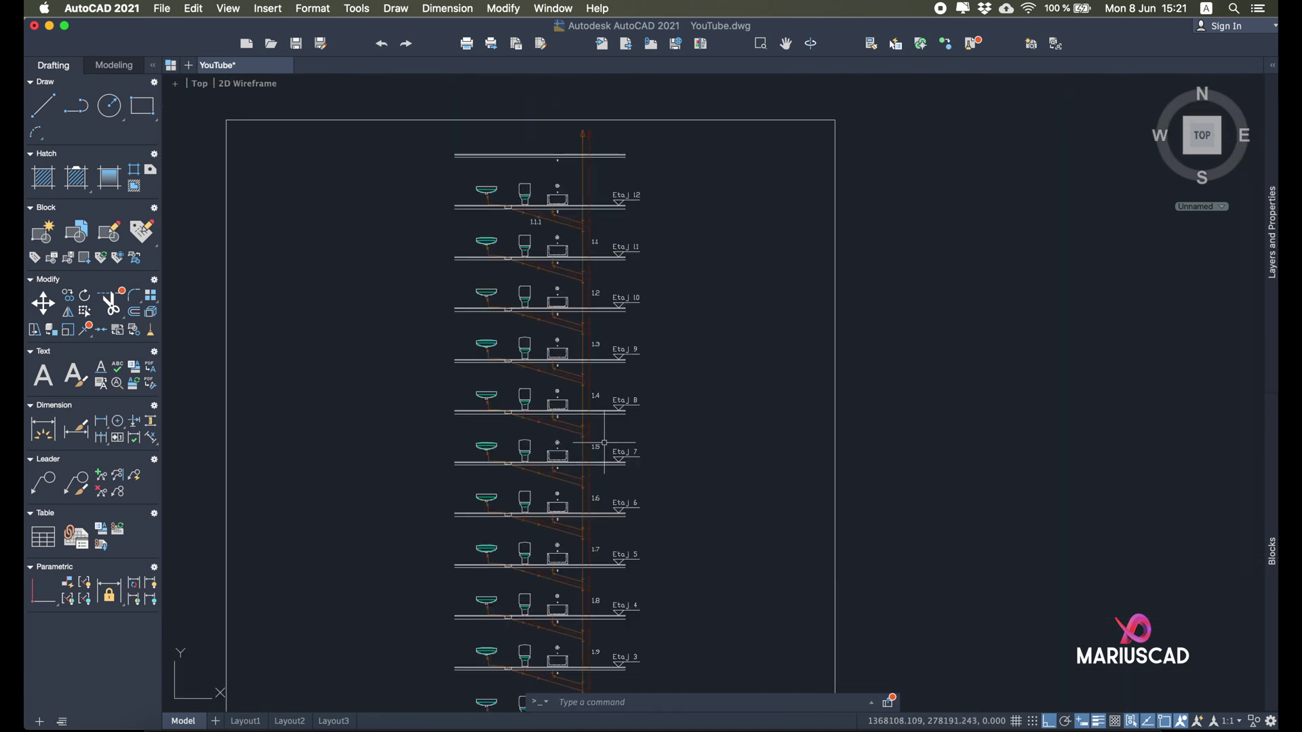
scroll(706, 369, down, 5)
scroll(700, 373, down, 3)
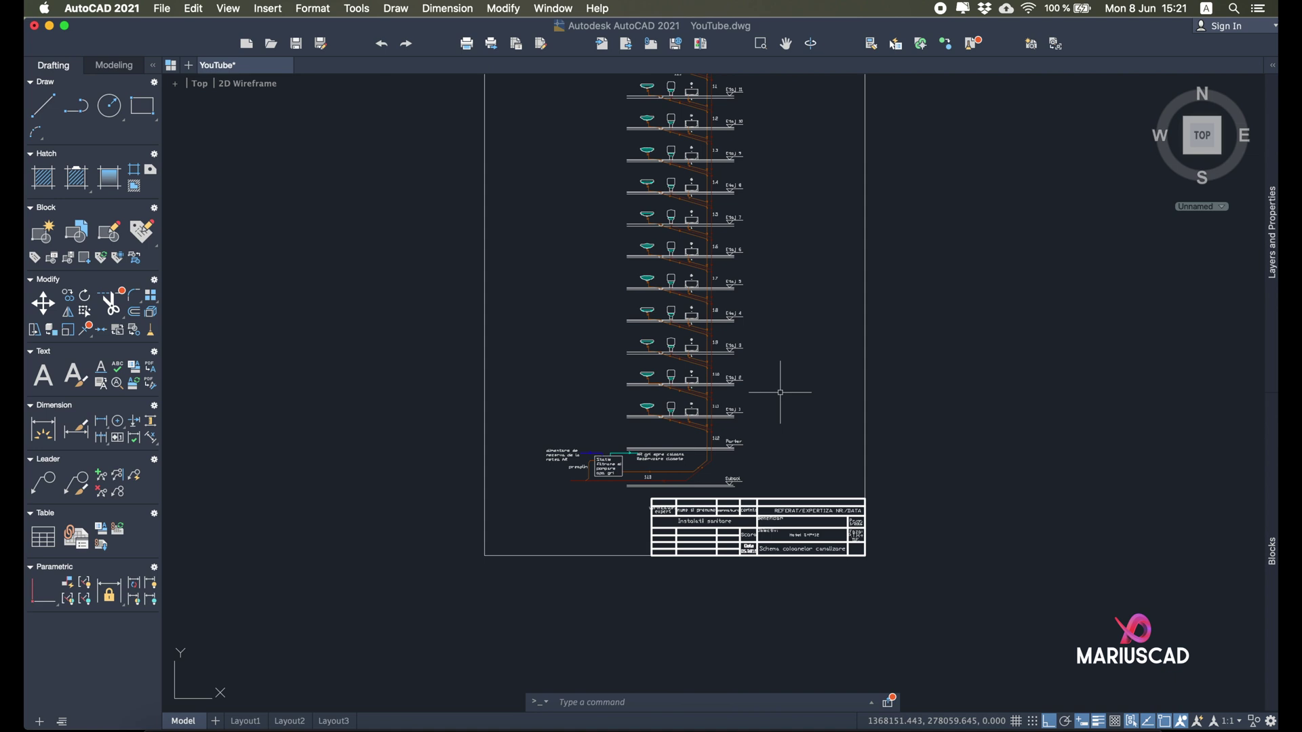
scroll(781, 393, up, 5)
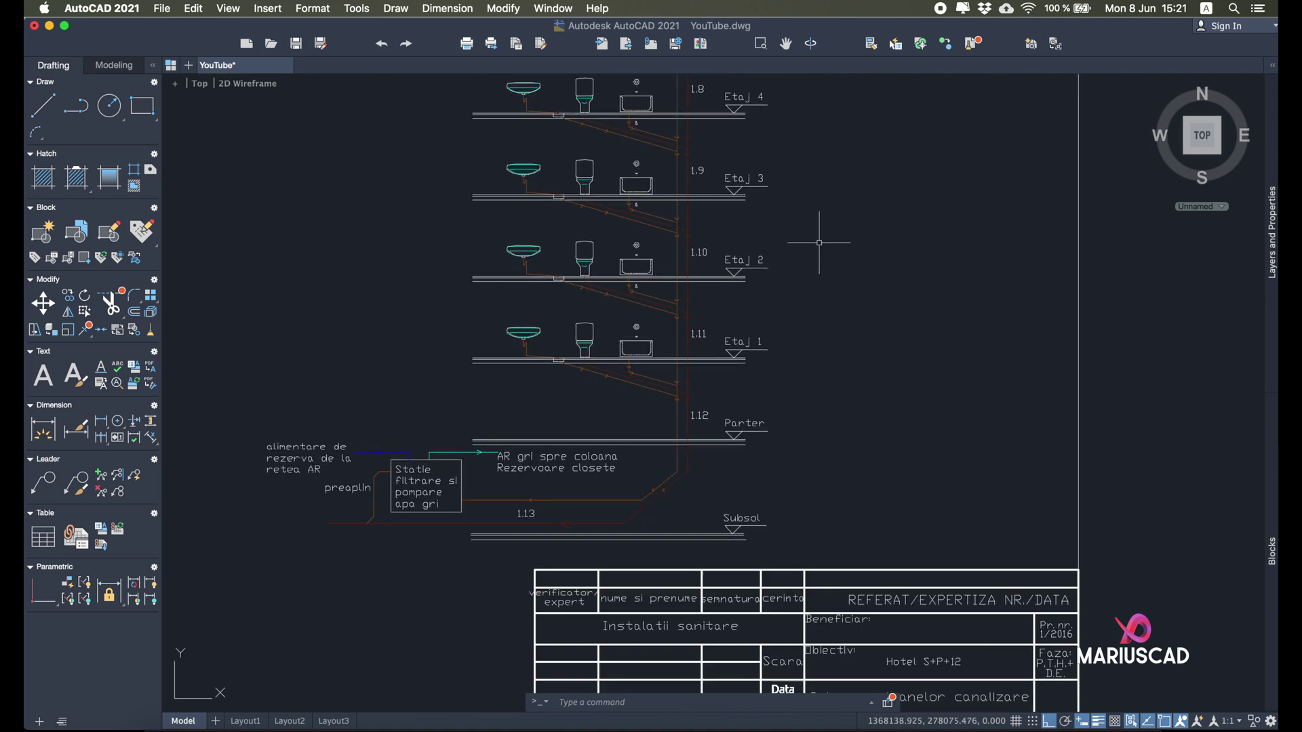
scroll(826, 495, down, 3)
scroll(825, 495, up, 1)
scroll(866, 441, up, 2)
middle_drag(866, 442, 863, 221)
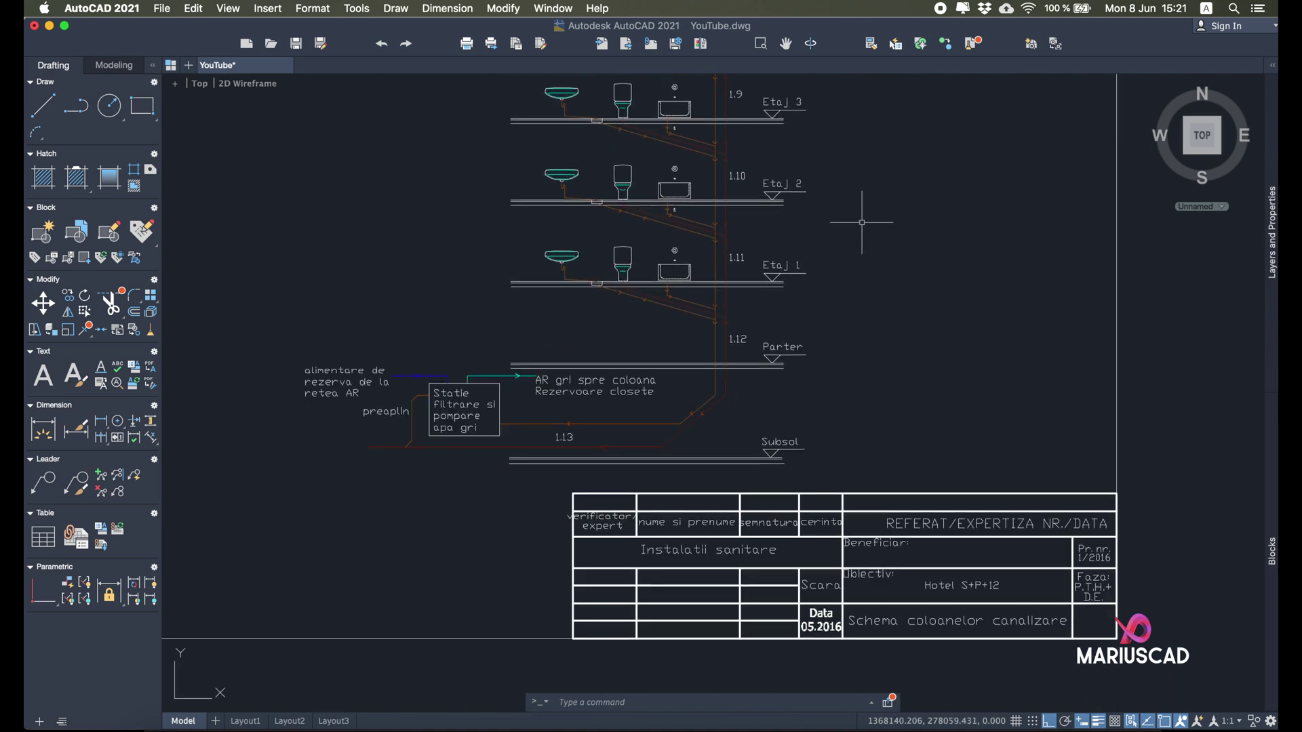
scroll(773, 366, up, 4)
scroll(763, 385, left, 5)
scroll(763, 385, down, 2)
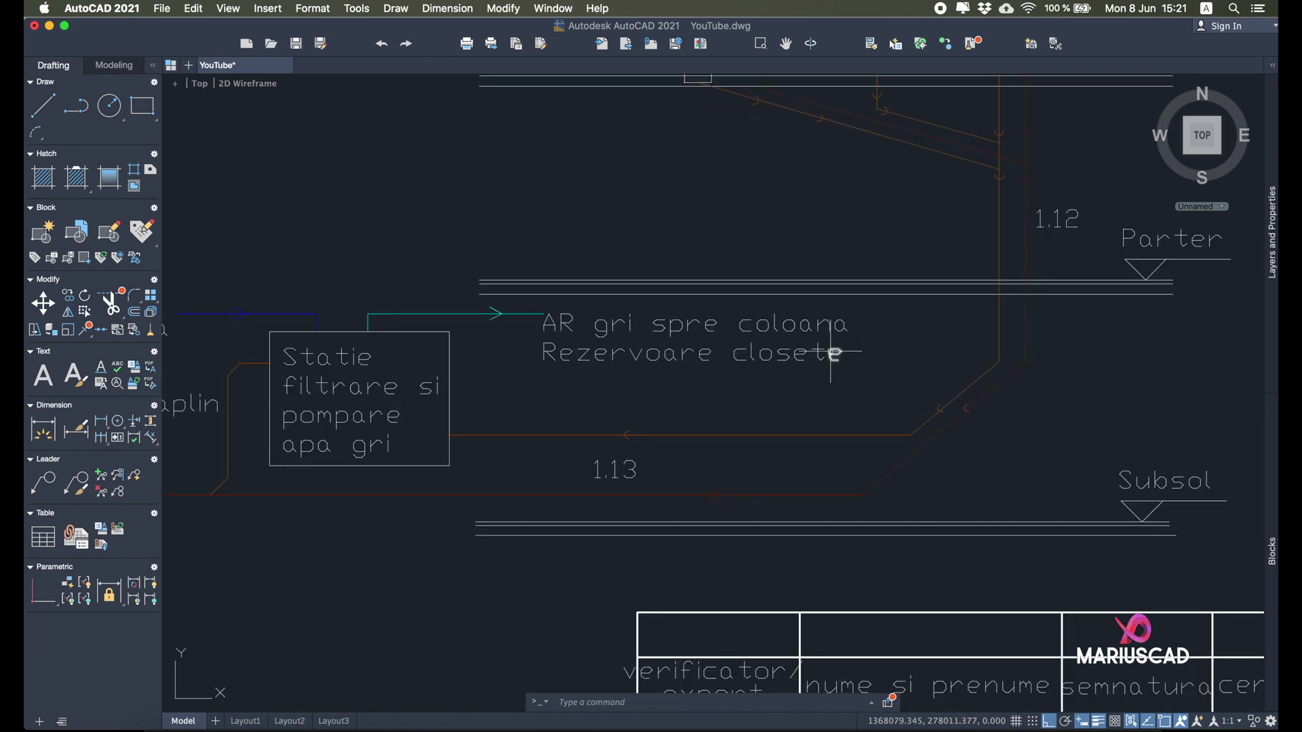
scroll(738, 319, up, 3)
scroll(613, 342, down, 4)
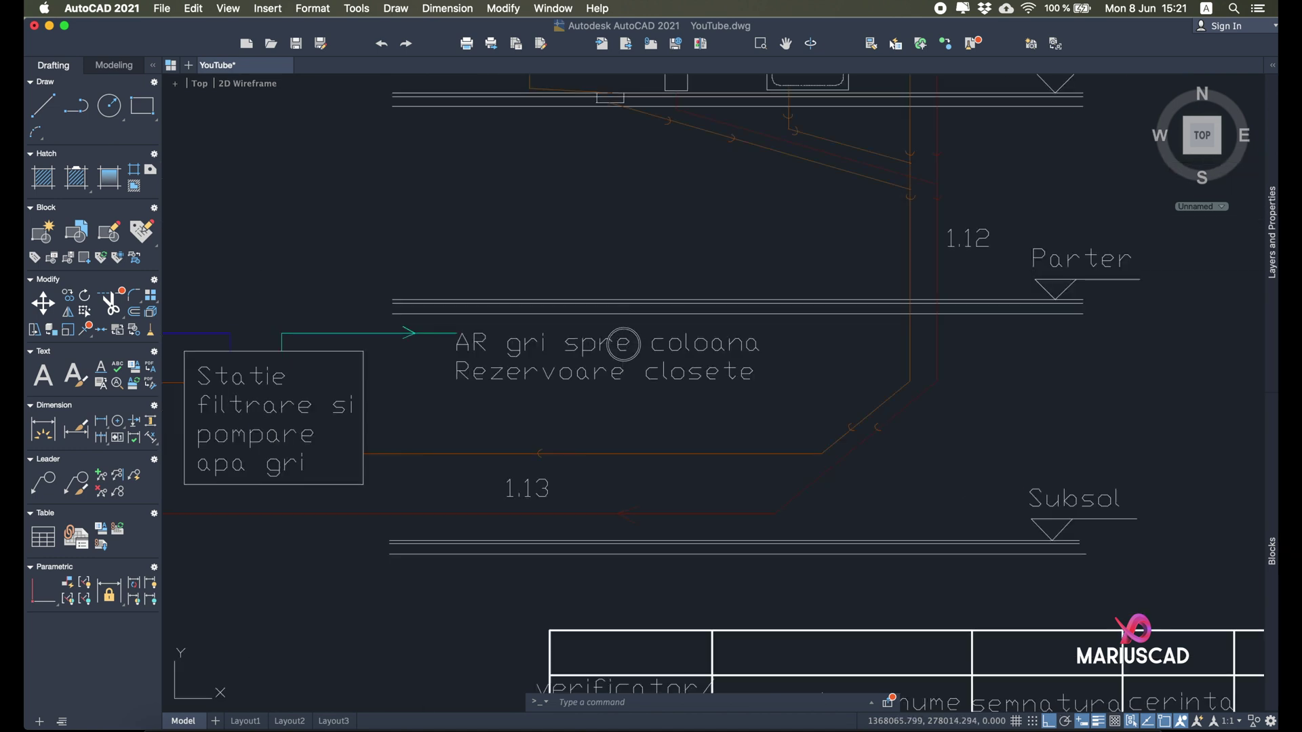
Step: Select the letters e and r of "spre" in the note to inspect their geometry, and clear the selection
scroll(617, 343, up, 8)
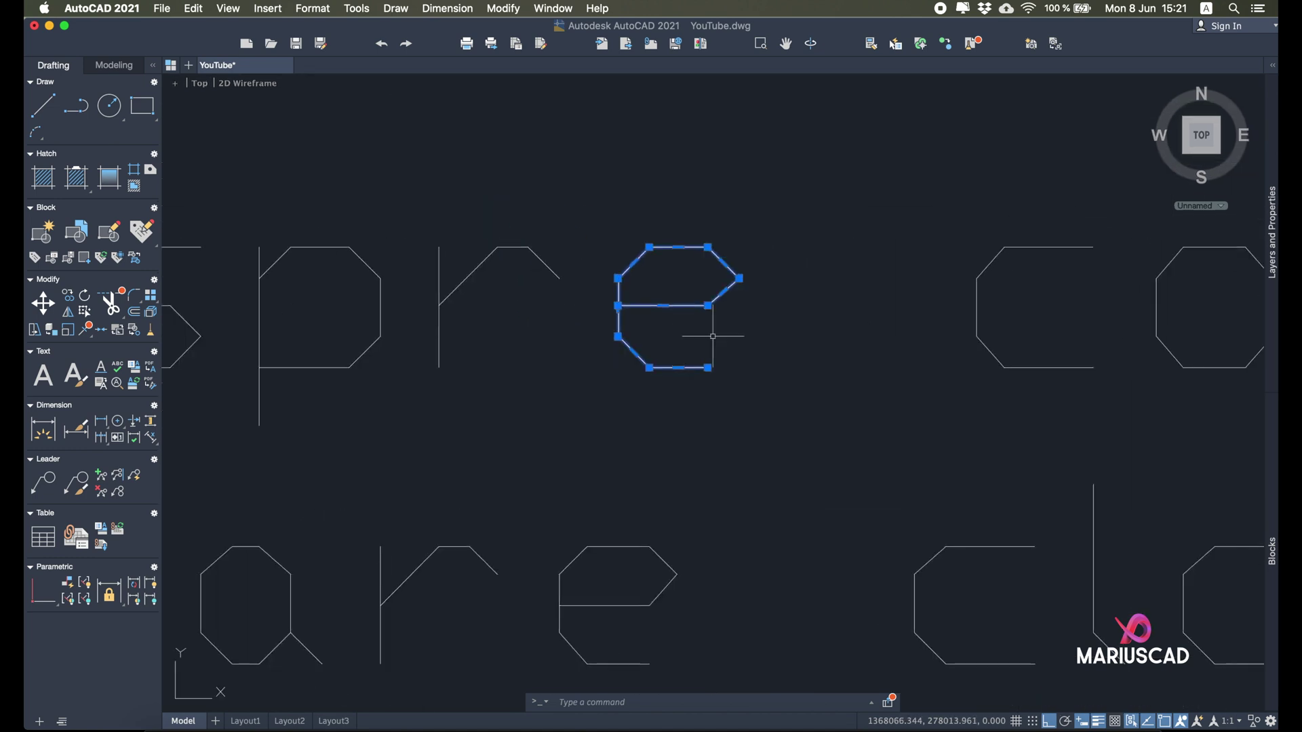
key(Escape)
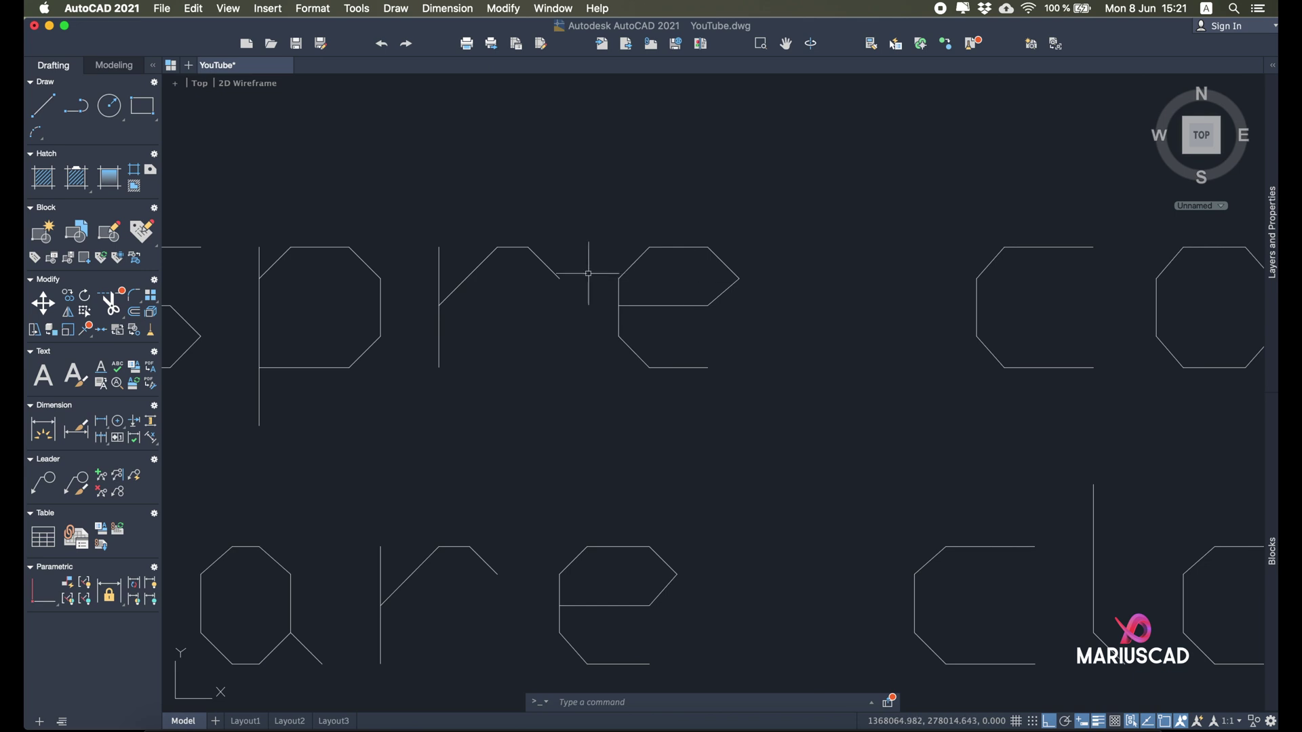
scroll(492, 313, down, 2)
click(480, 294)
scroll(622, 390, up, 3)
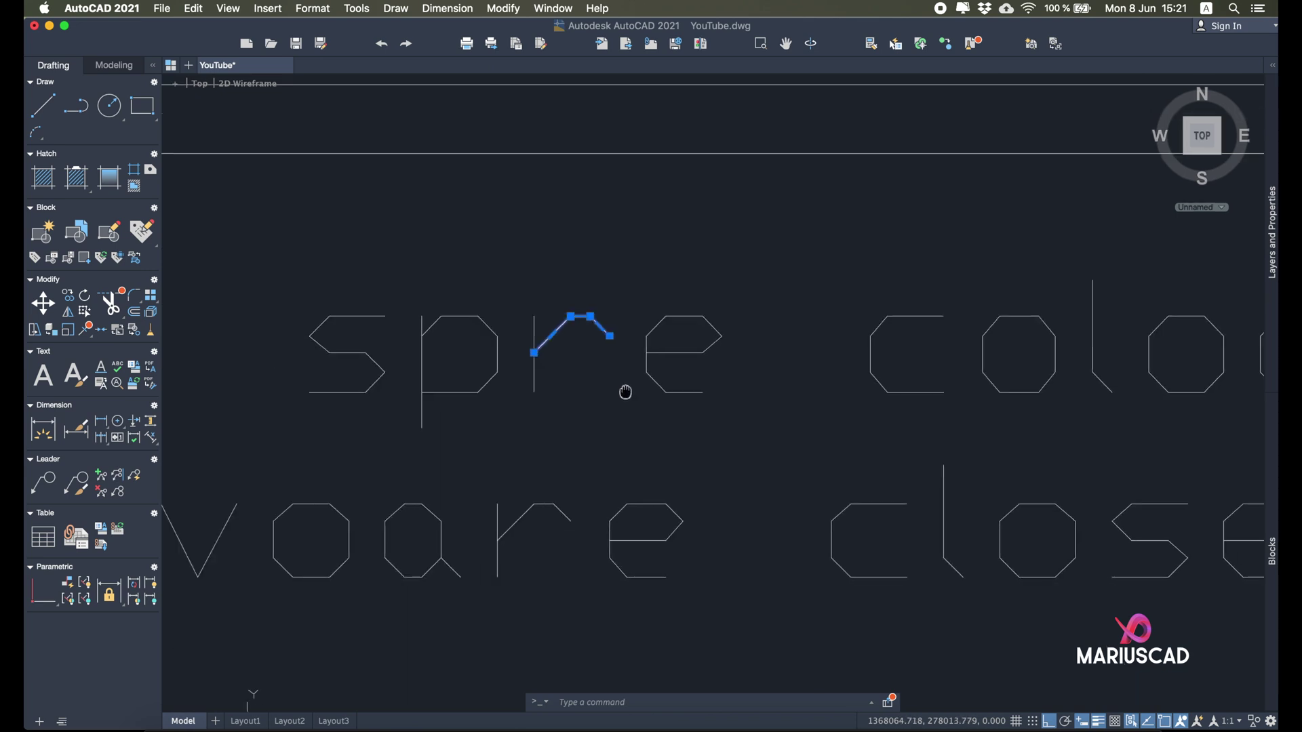
key(Escape)
scroll(596, 360, up, 2)
scroll(593, 362, down, 4)
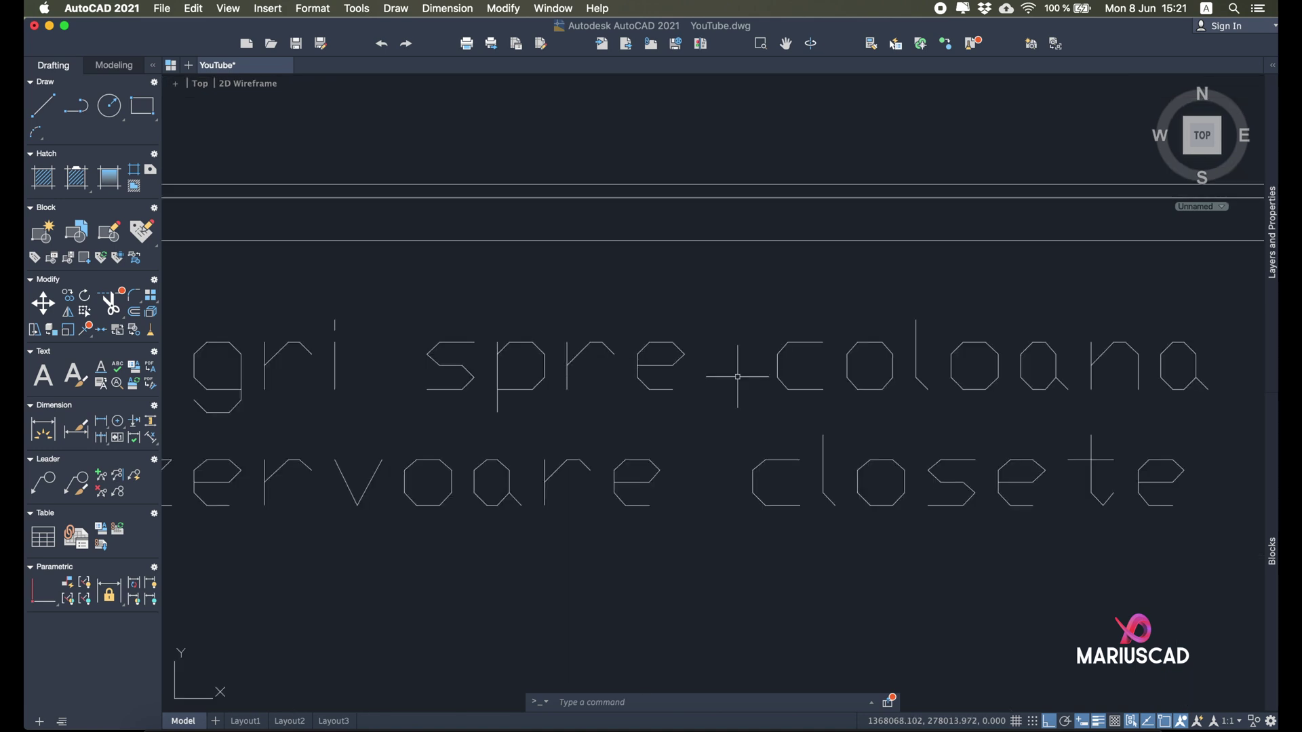
Step: Convert the two-line note "AR gri spre coloana / Rezervoare closete" from geometry to text with PDFSHXTEXT
text(pdfsh)
key(Down)
key(Return)
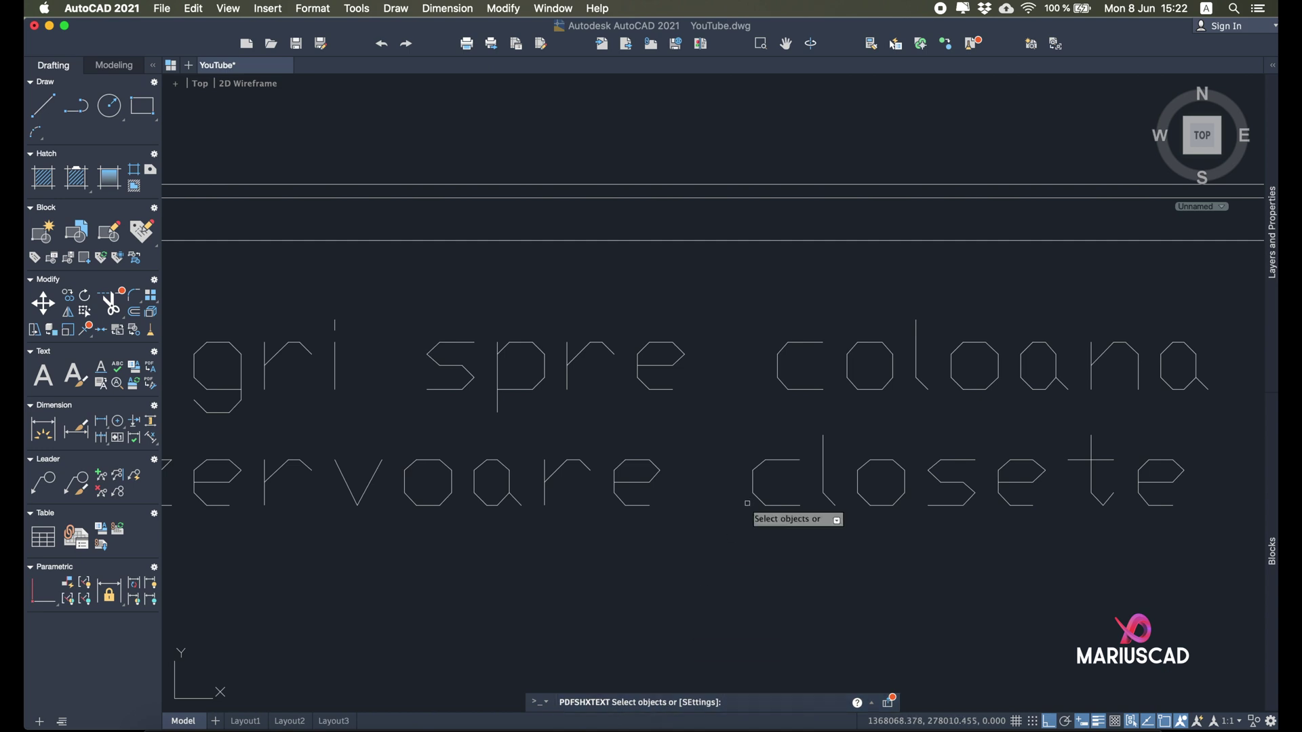
scroll(743, 508, down, 5)
scroll(816, 521, up, 4)
click(930, 532)
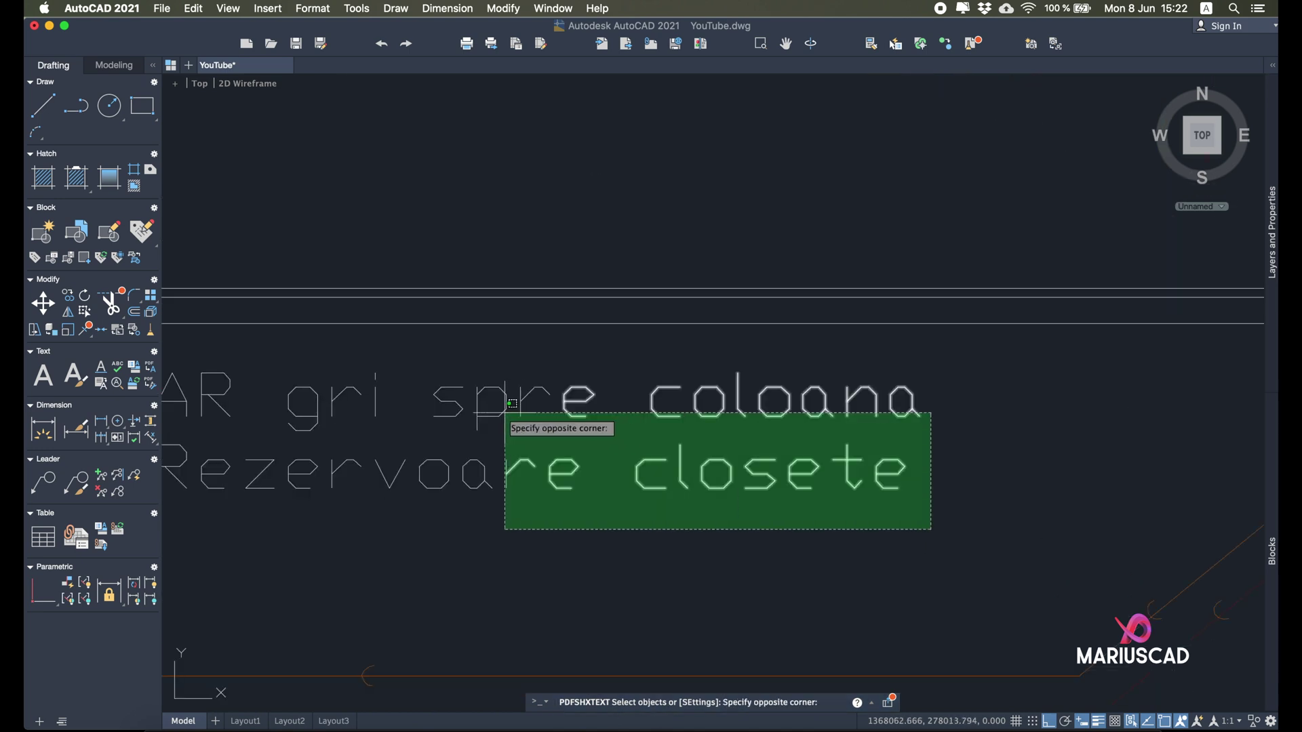
middle_drag(509, 422, 779, 468)
scroll(693, 458, down, 2)
click(476, 441)
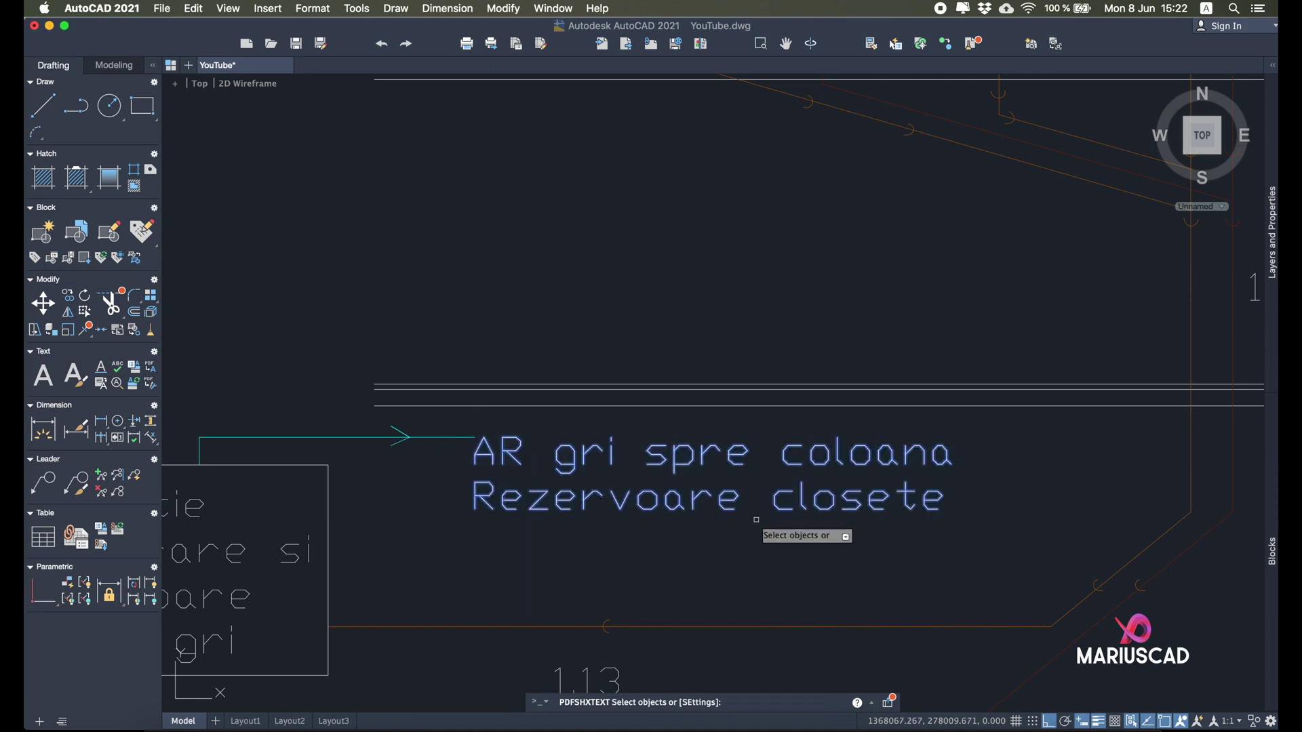
key(Return)
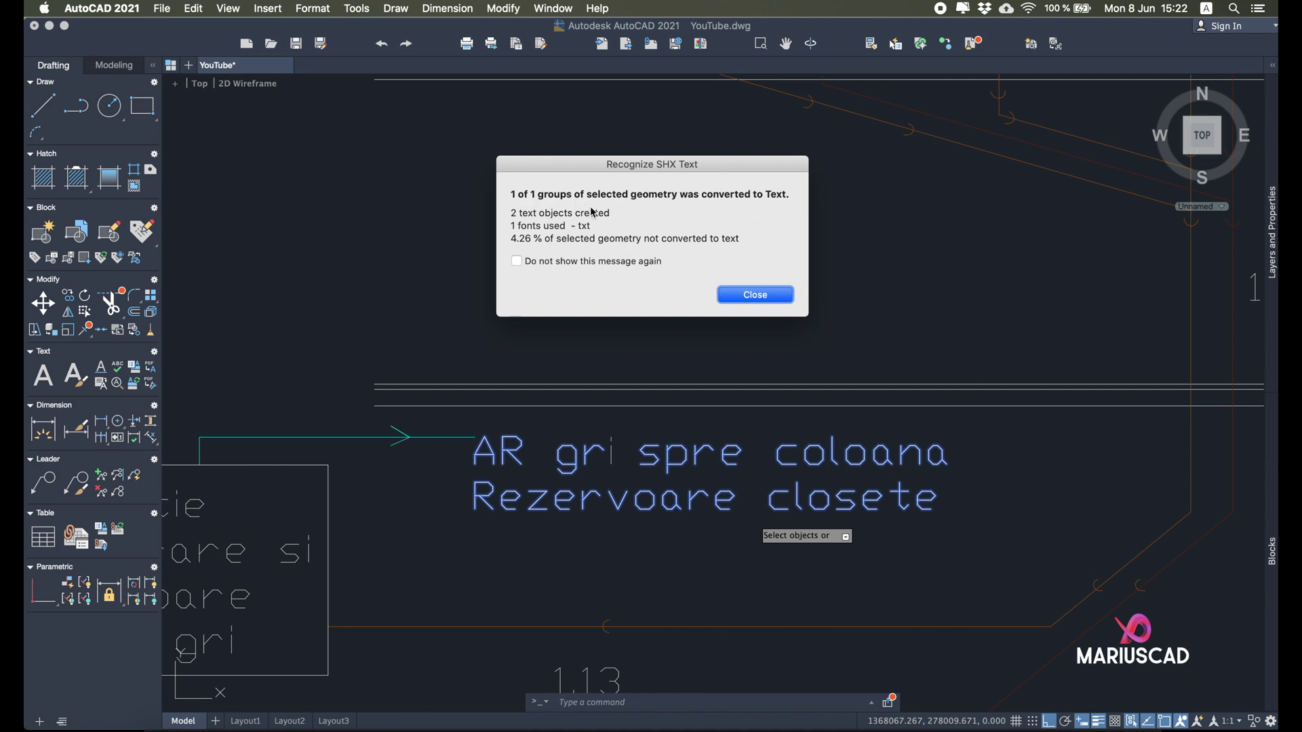
click(756, 295)
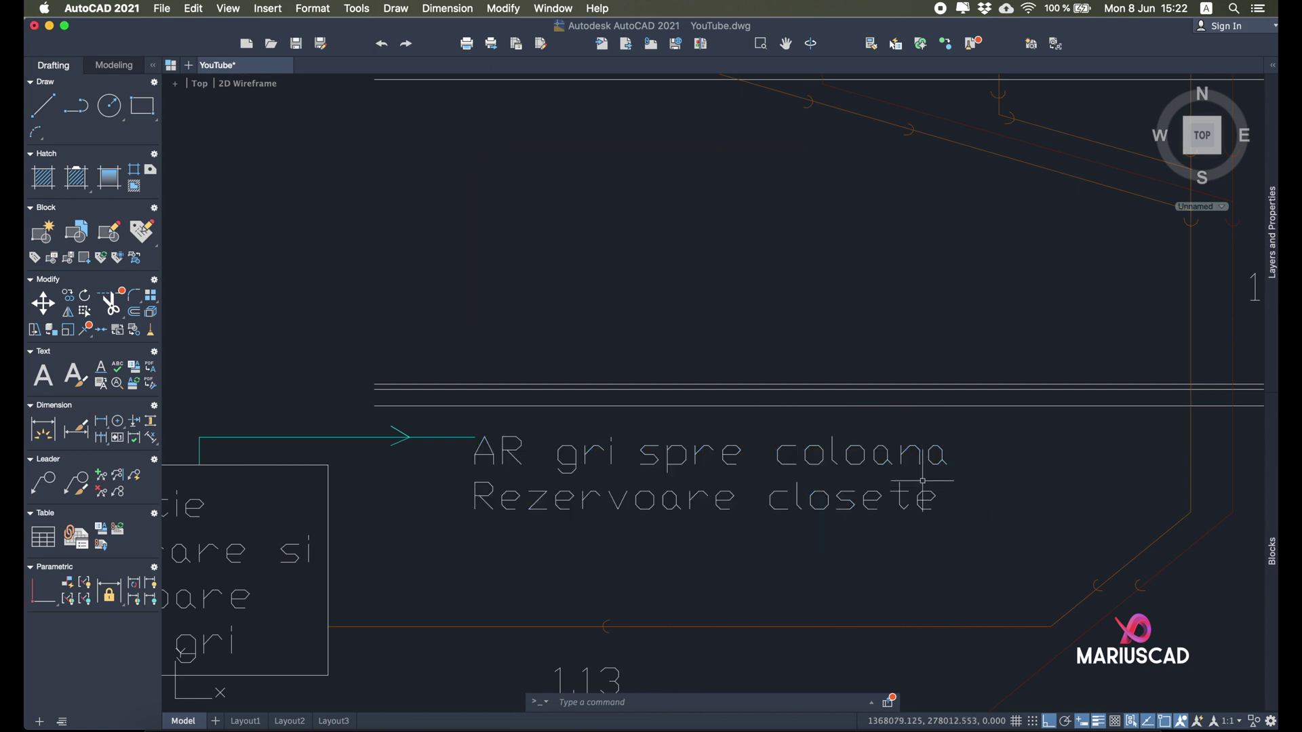
Step: Select the converted note's two text lines and the letter i in "gri" in turn to check what was converted
click(911, 451)
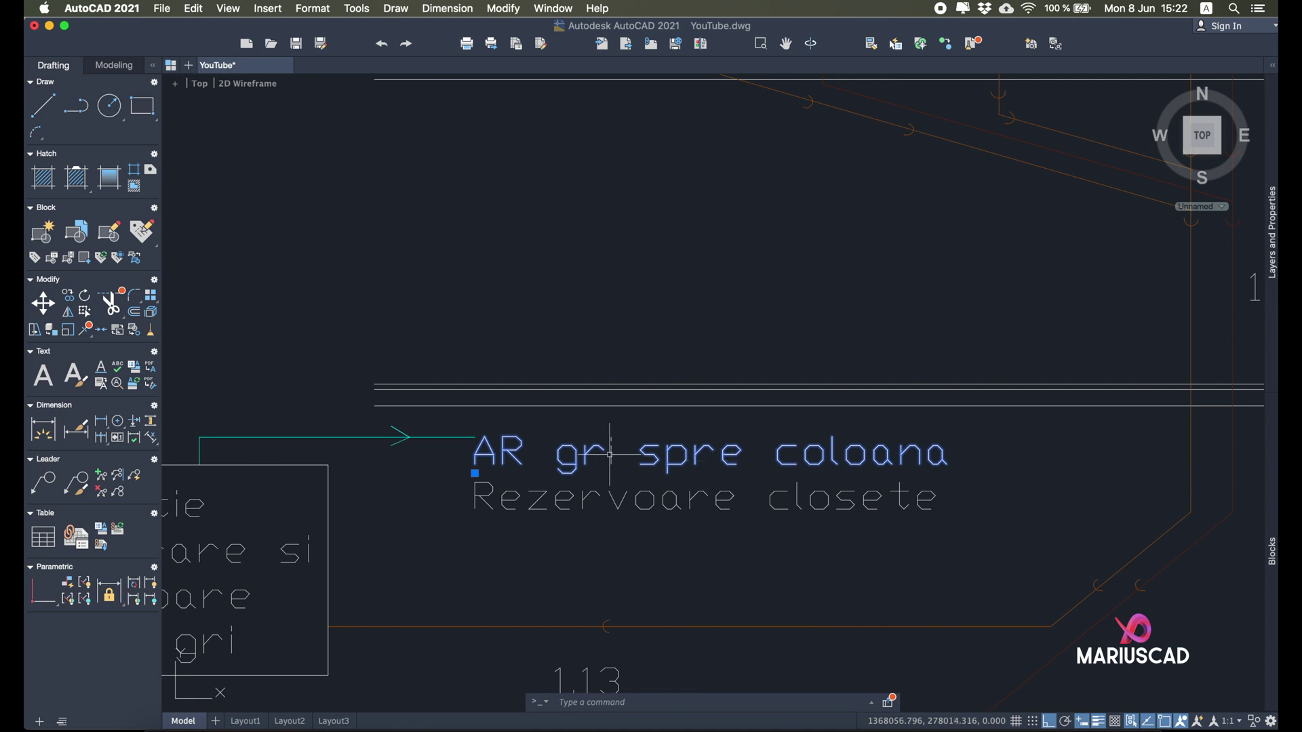
scroll(625, 458, up, 4)
key(Escape)
click(590, 439)
scroll(590, 441, down, 3)
key(Escape)
click(780, 502)
click(774, 508)
scroll(866, 616, down, 2)
scroll(852, 517, down, 1)
scroll(852, 517, up, 4)
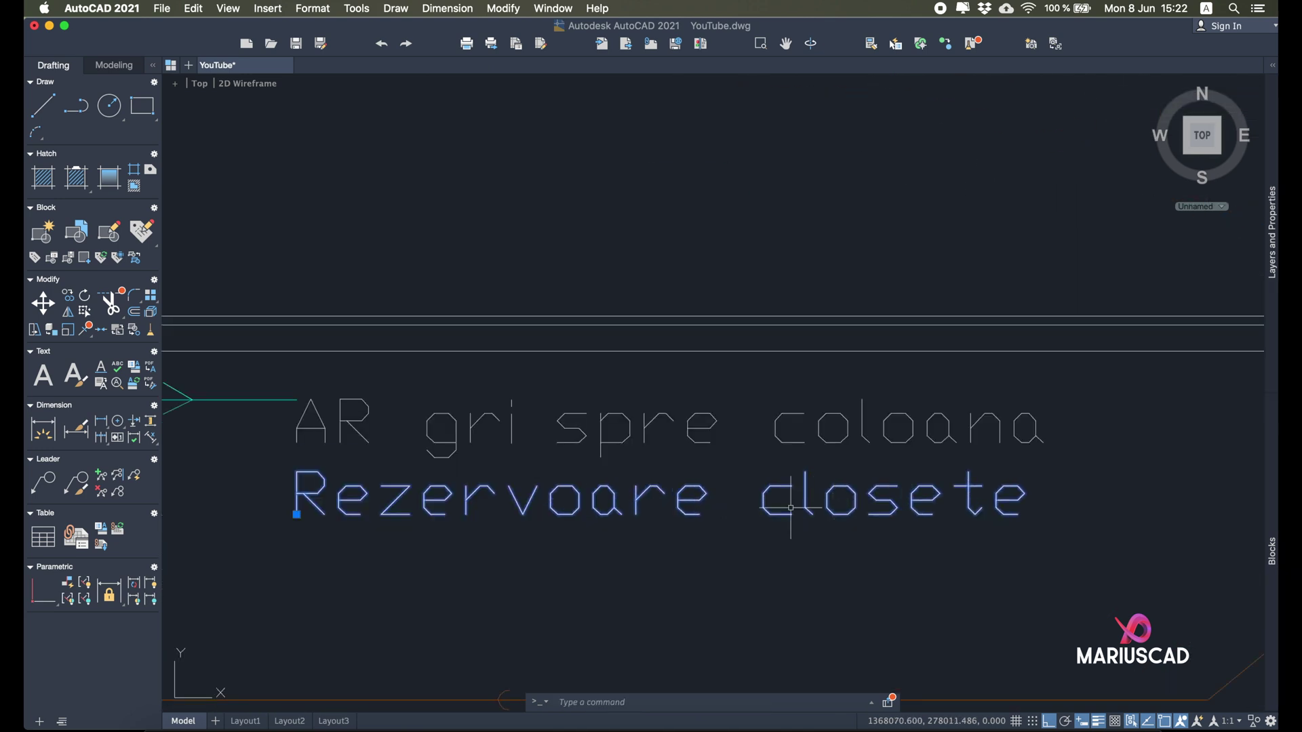
Step: Open "Rezervoare closete" for text editing, try inserting "dfd", erase it and leave the editor
click(646, 486)
double_click(644, 494)
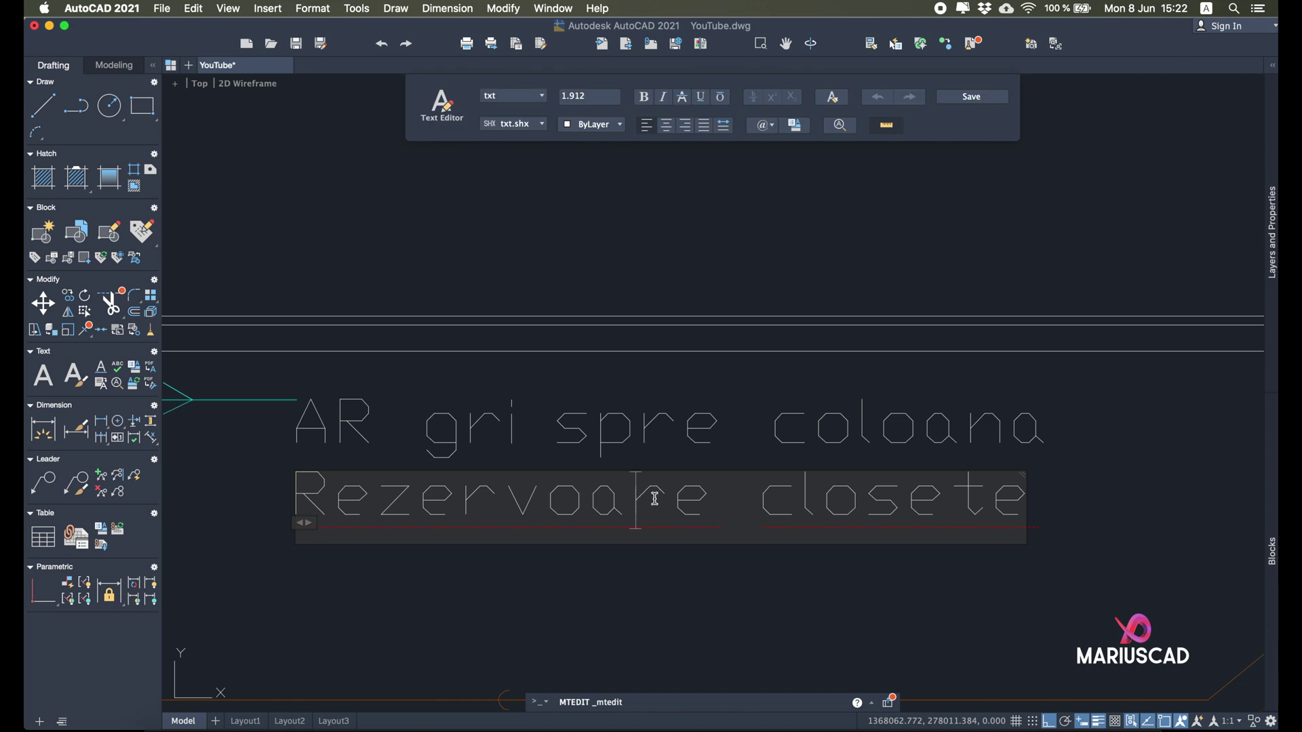
text(dfd)
key(BackSpace)
key(BackSpace)
key(BackSpace)
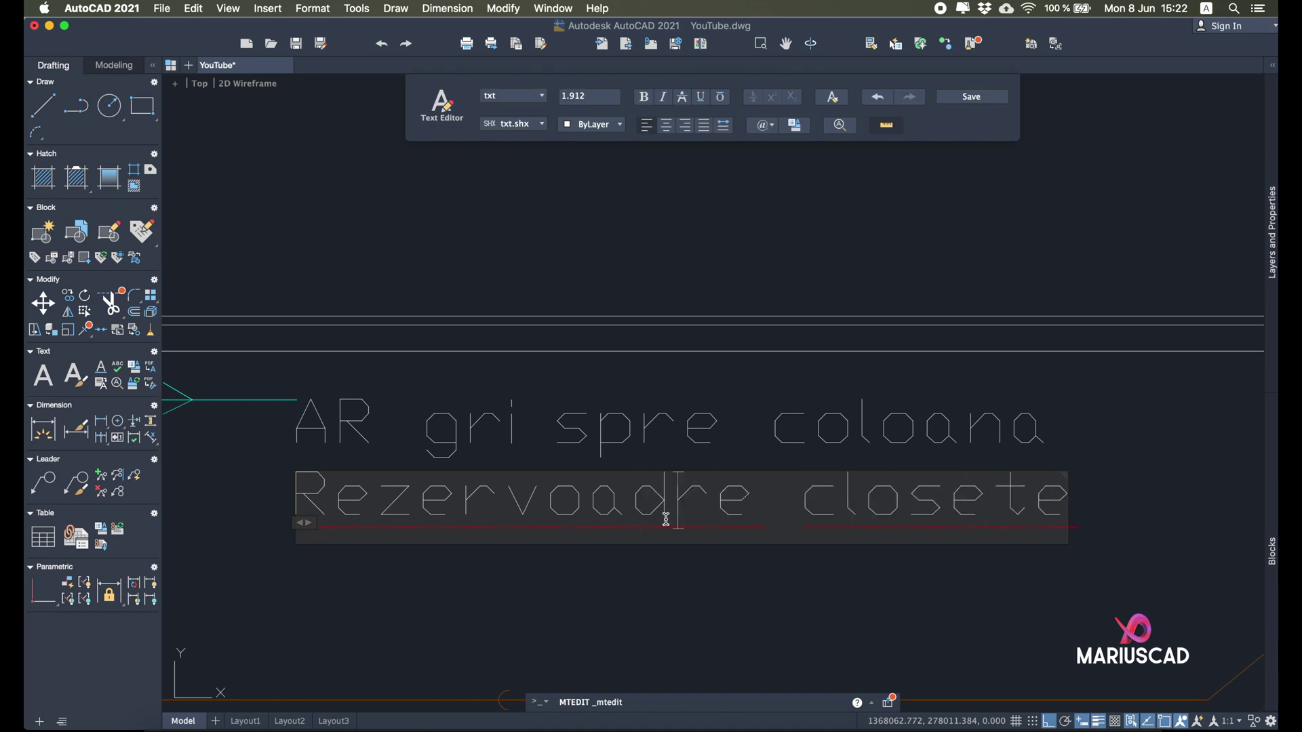
key(Escape)
Step: Start the IMPORT command and open Drawing 2.pdf from the Desktop
scroll(673, 547, down, 3)
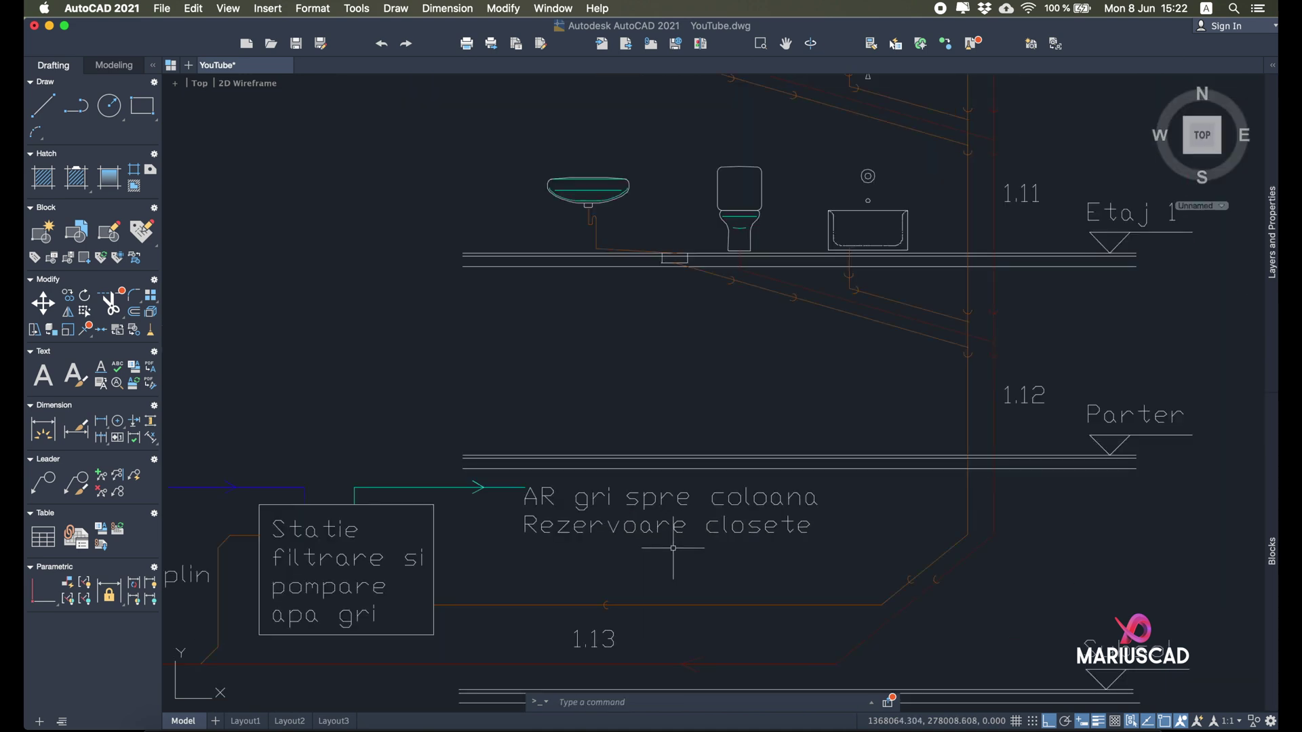
scroll(673, 543, down, 5)
scroll(740, 451, up, 4)
scroll(736, 452, down, 3)
scroll(736, 452, up, 2)
scroll(736, 452, down, 5)
scroll(1024, 474, down, 2)
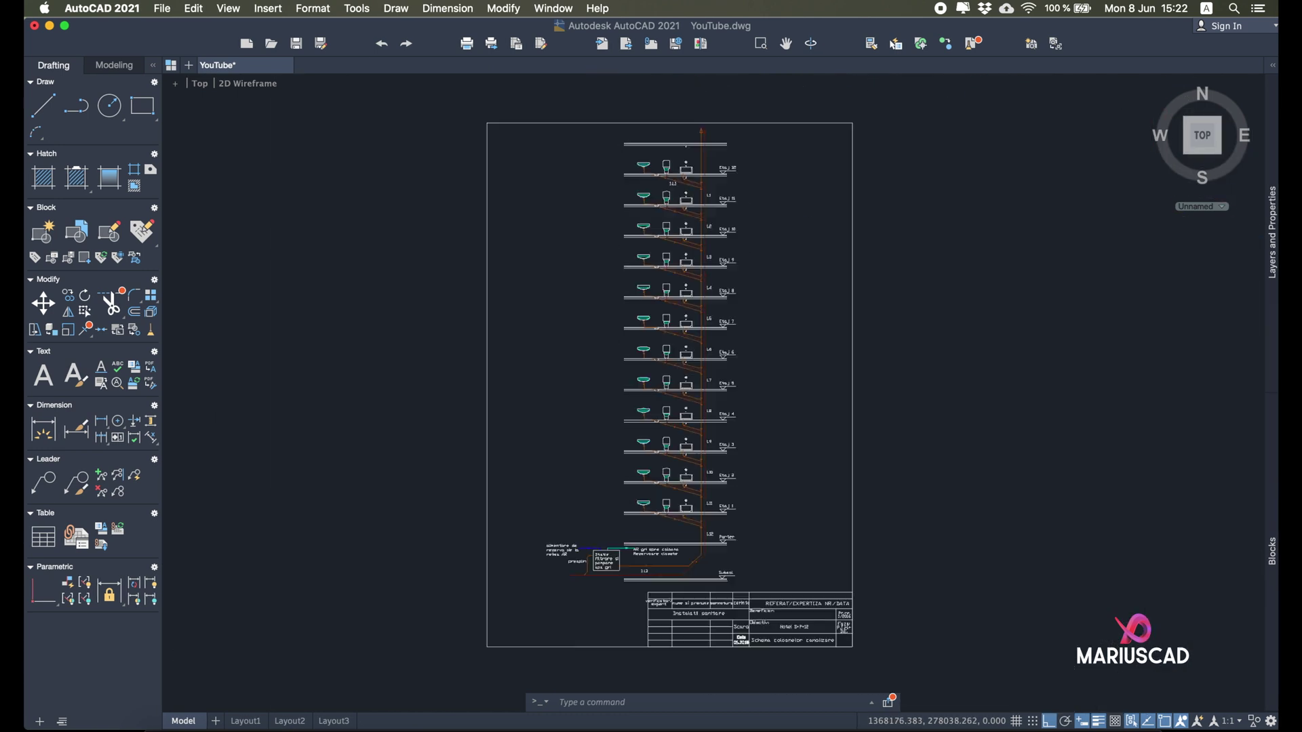
middle_drag(1048, 492, 885, 449)
text(impor)
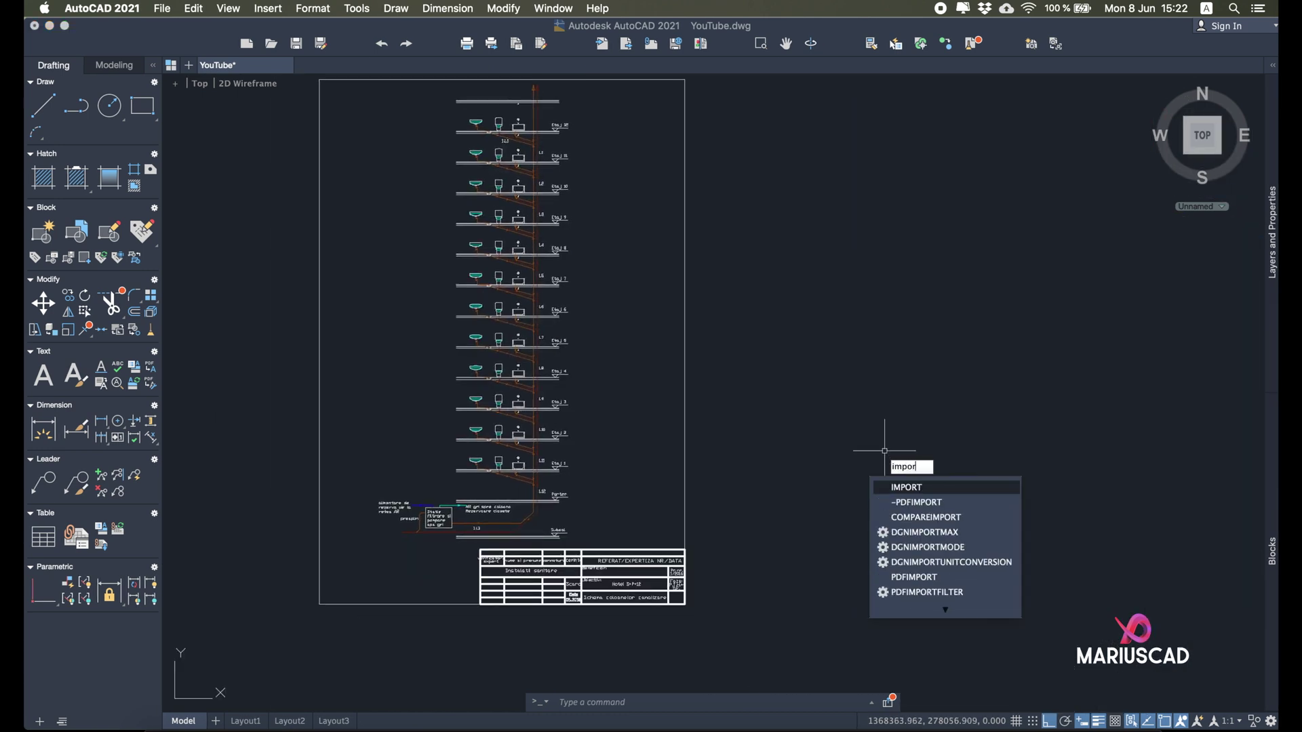
text(t)
key(Return)
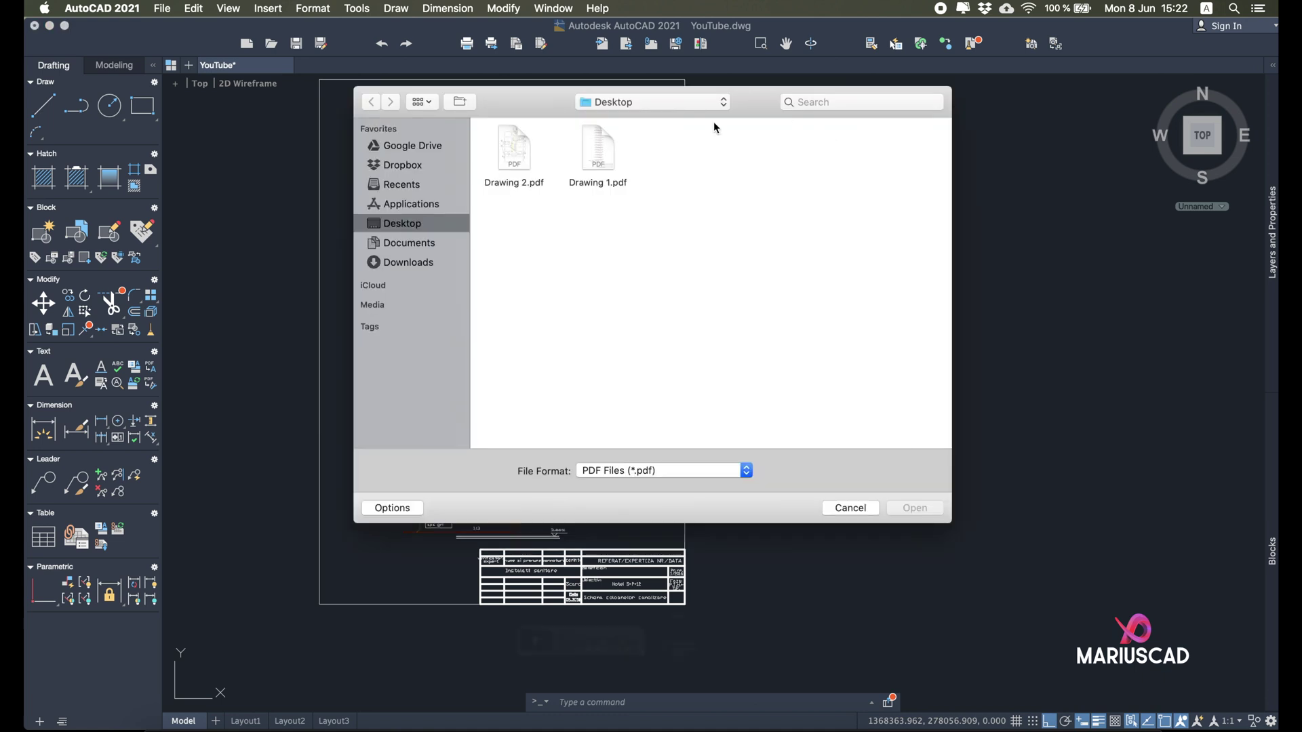
click(514, 148)
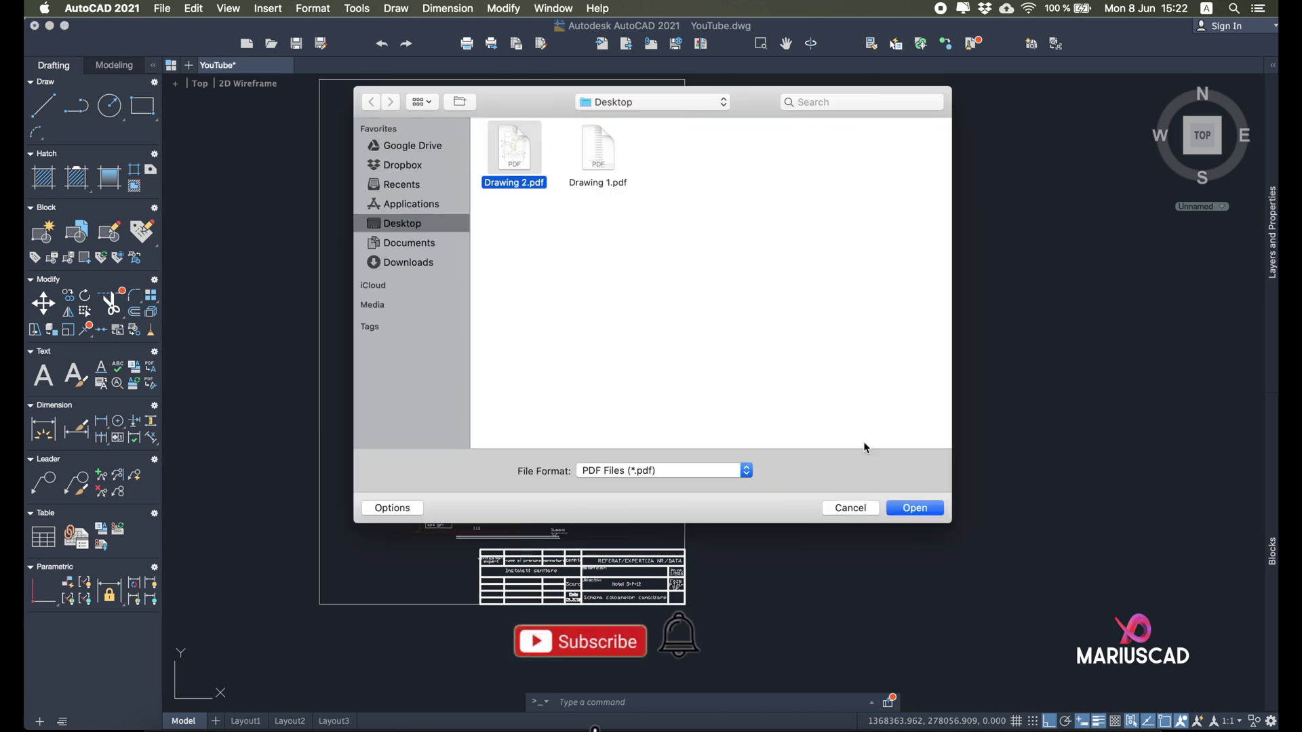
click(921, 507)
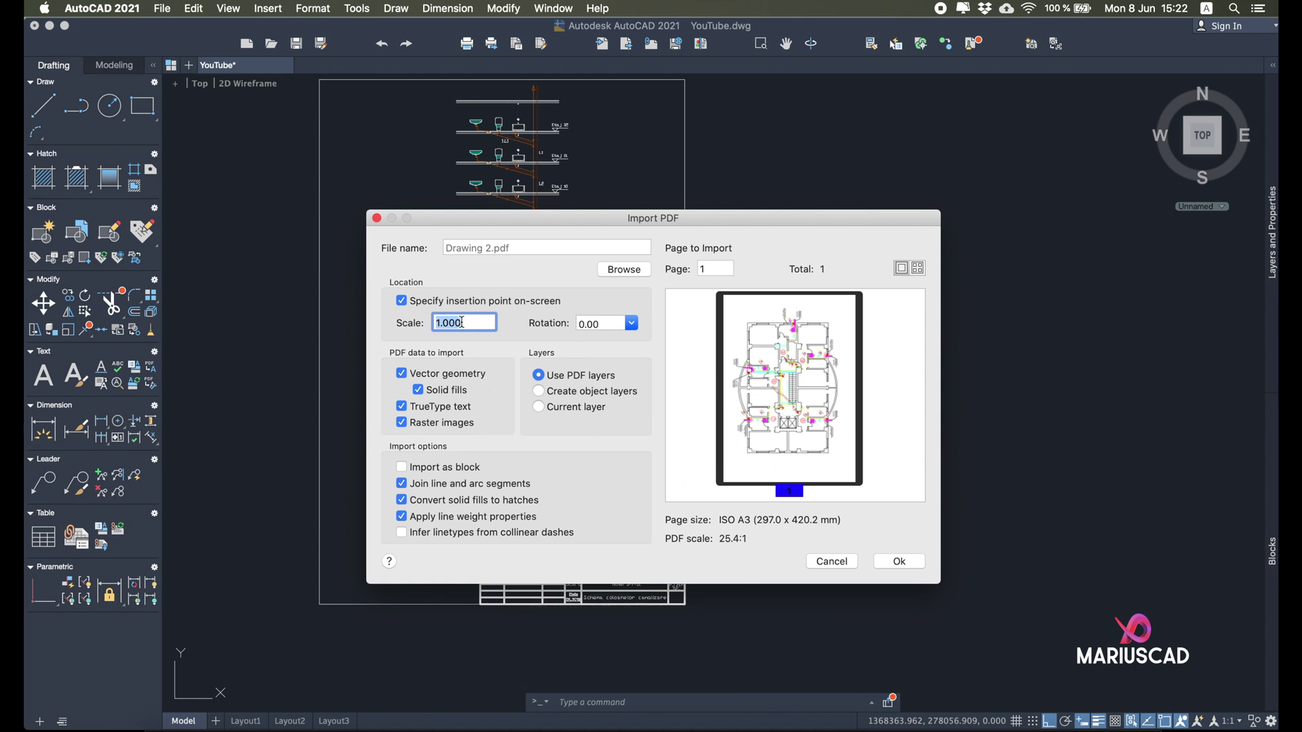
Step: Import Drawing 2.pdf at scale 25.4 with a rotation of 90, and place it in the empty space beside the first drawing
text(25.4)
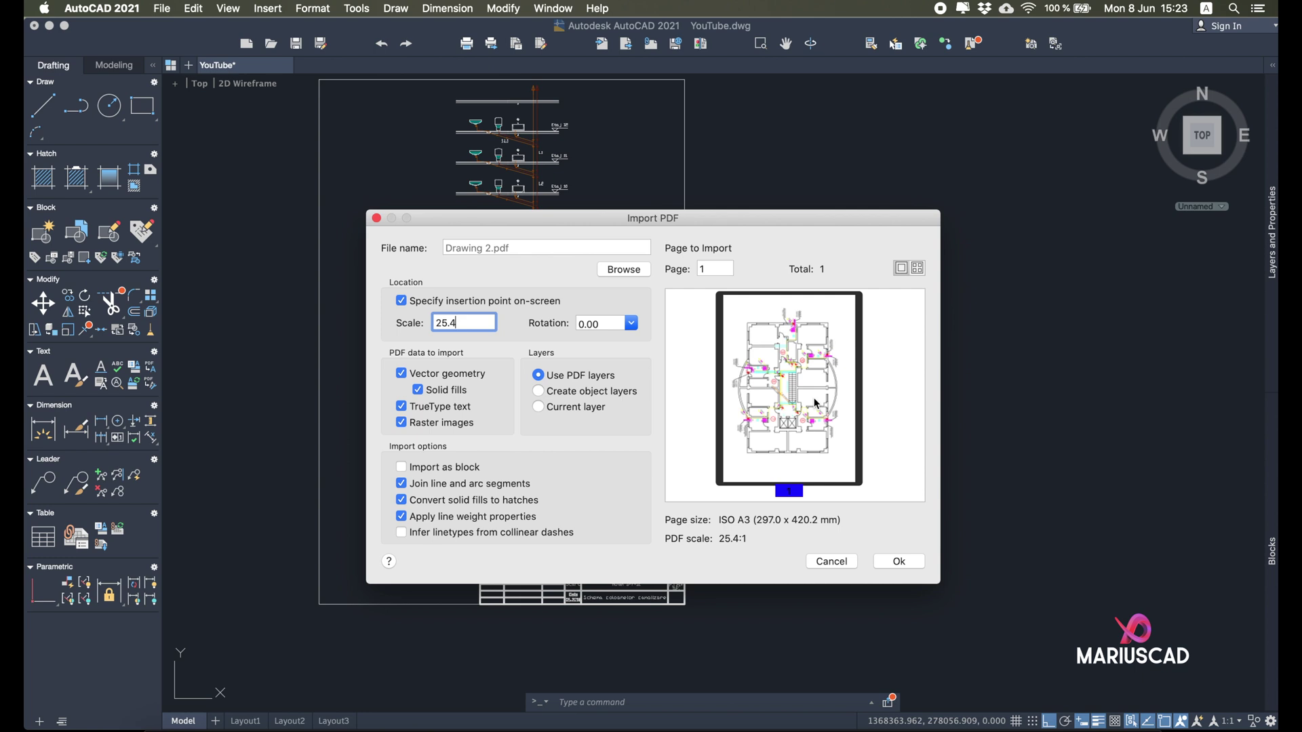
click(631, 323)
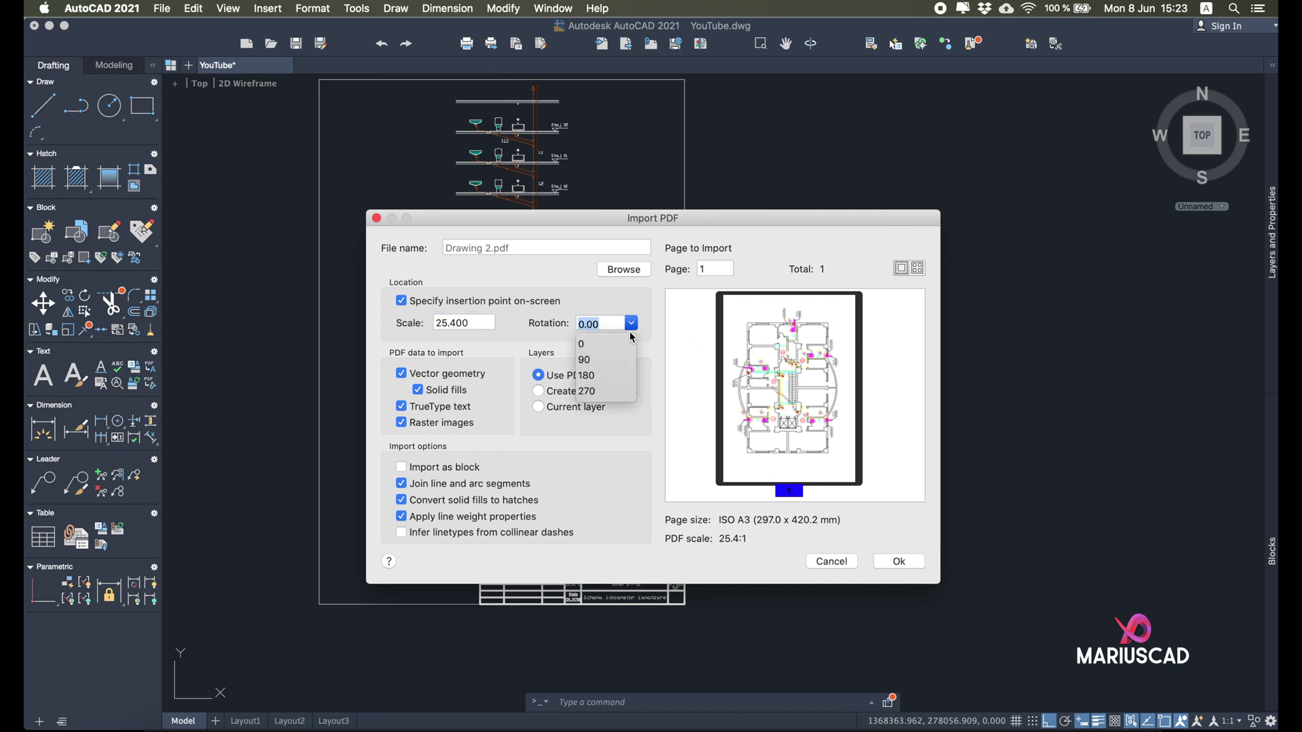
click(612, 363)
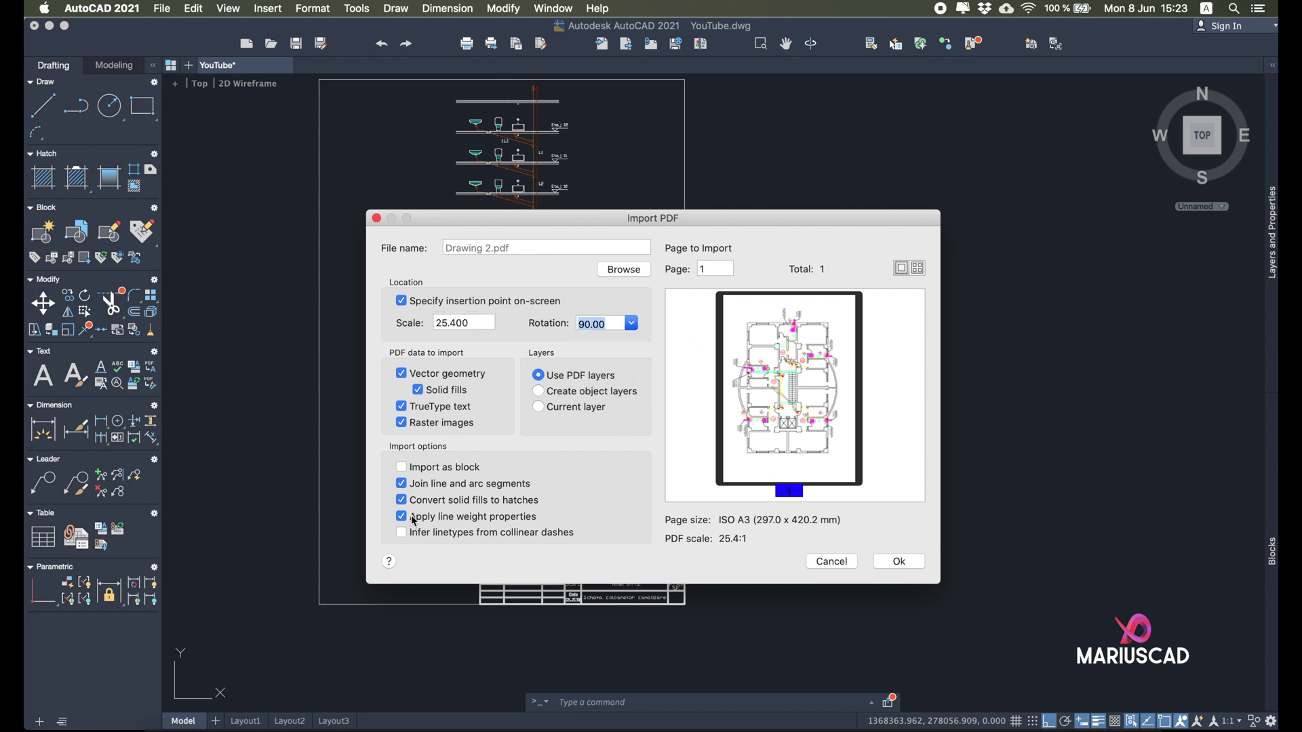
click(915, 562)
scroll(915, 558, down, 5)
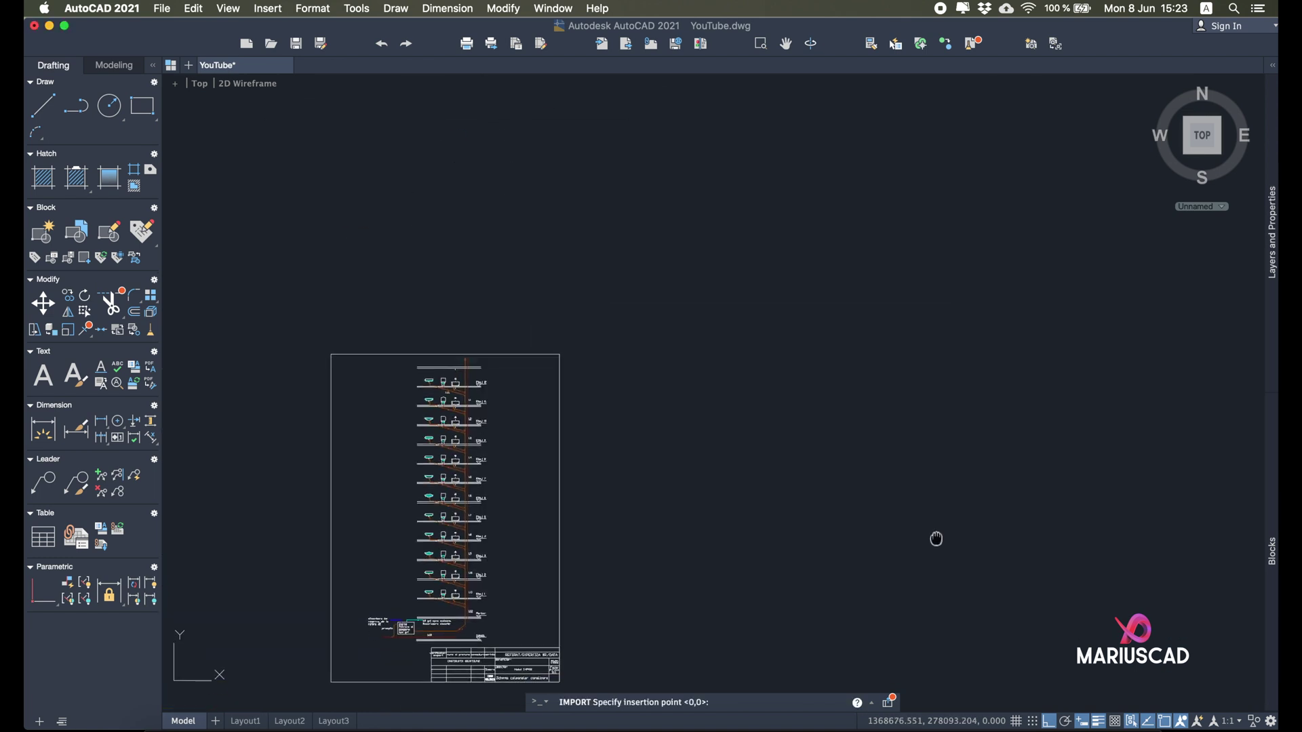
click(1106, 384)
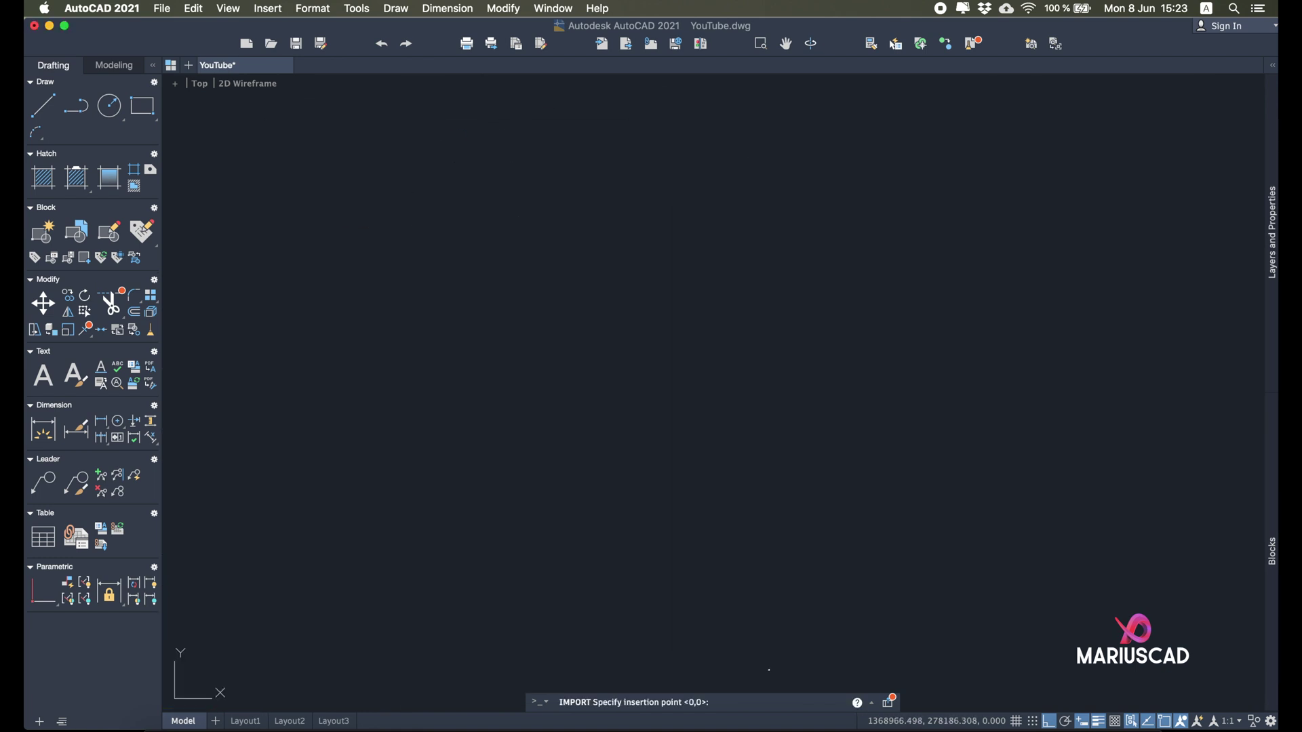
Step: Examine the imported floor plan's pipes, labels and symbols around the staircase and apartment 8
scroll(845, 657, up, 10)
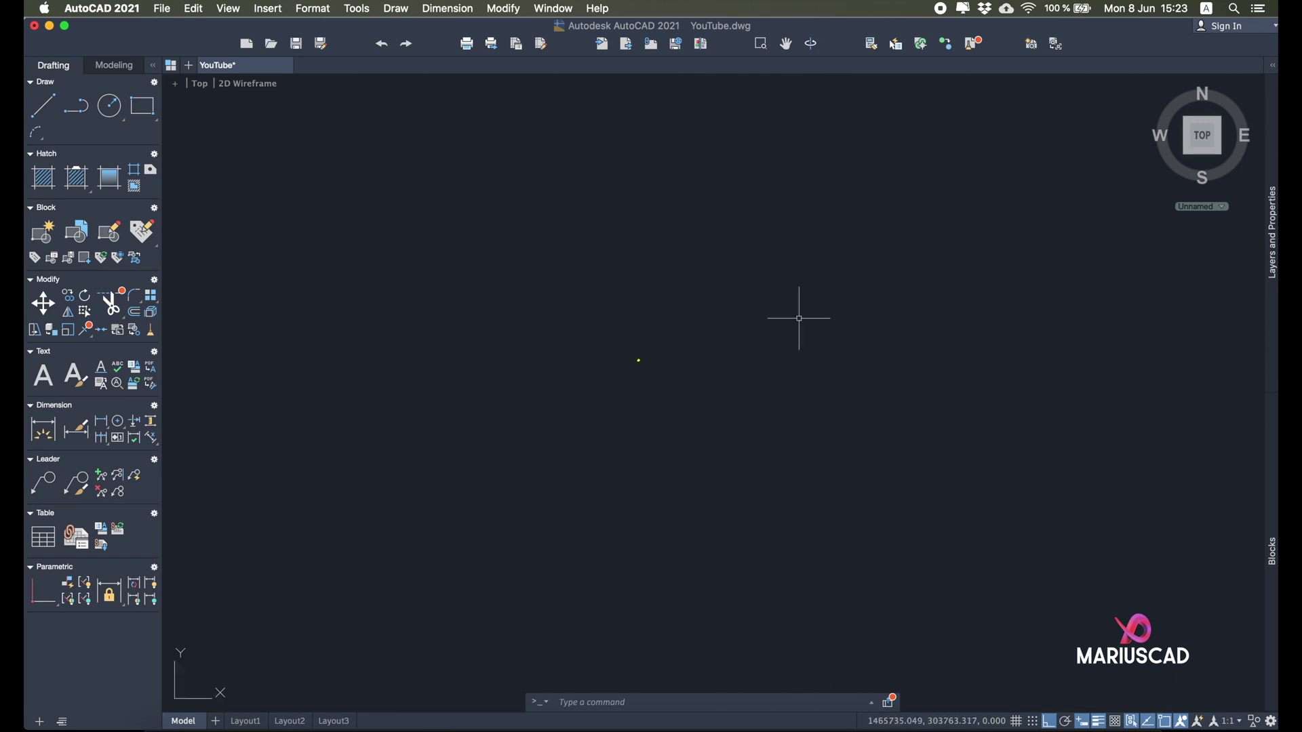
scroll(499, 433, up, 3)
scroll(674, 420, up, 5)
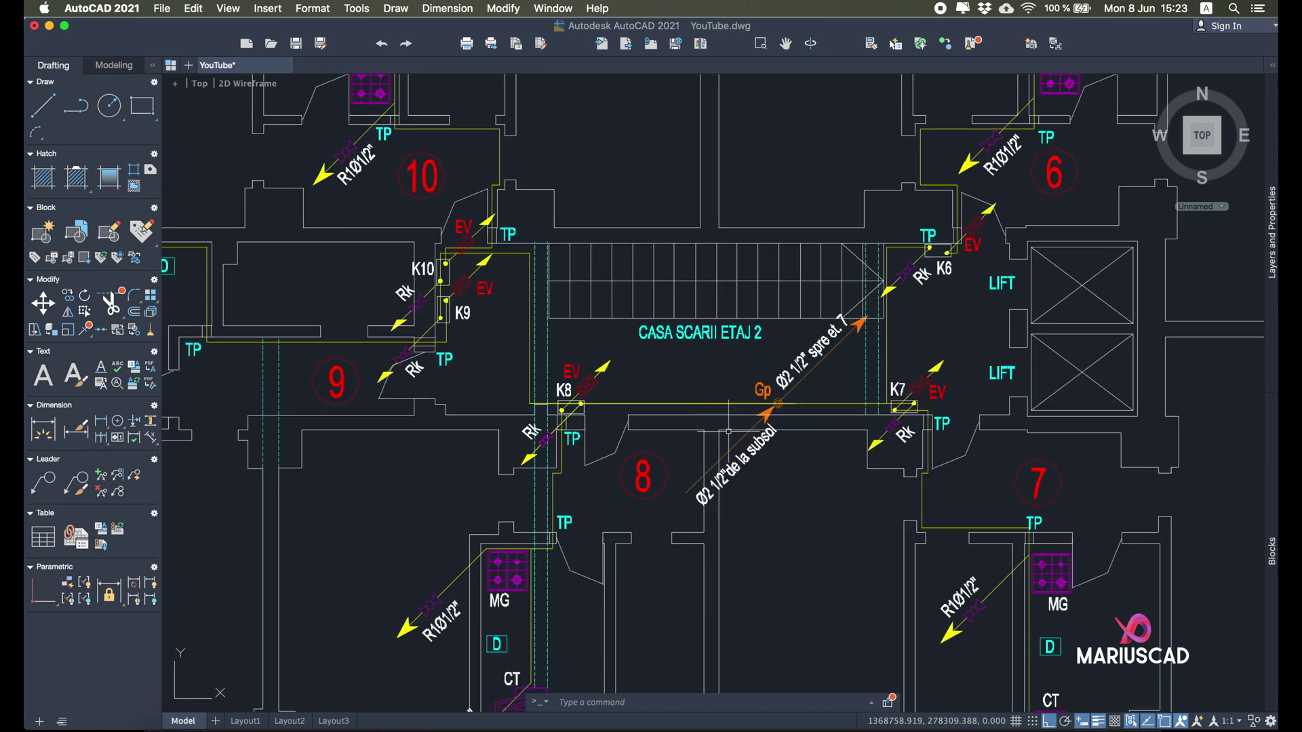
scroll(658, 356, up, 4)
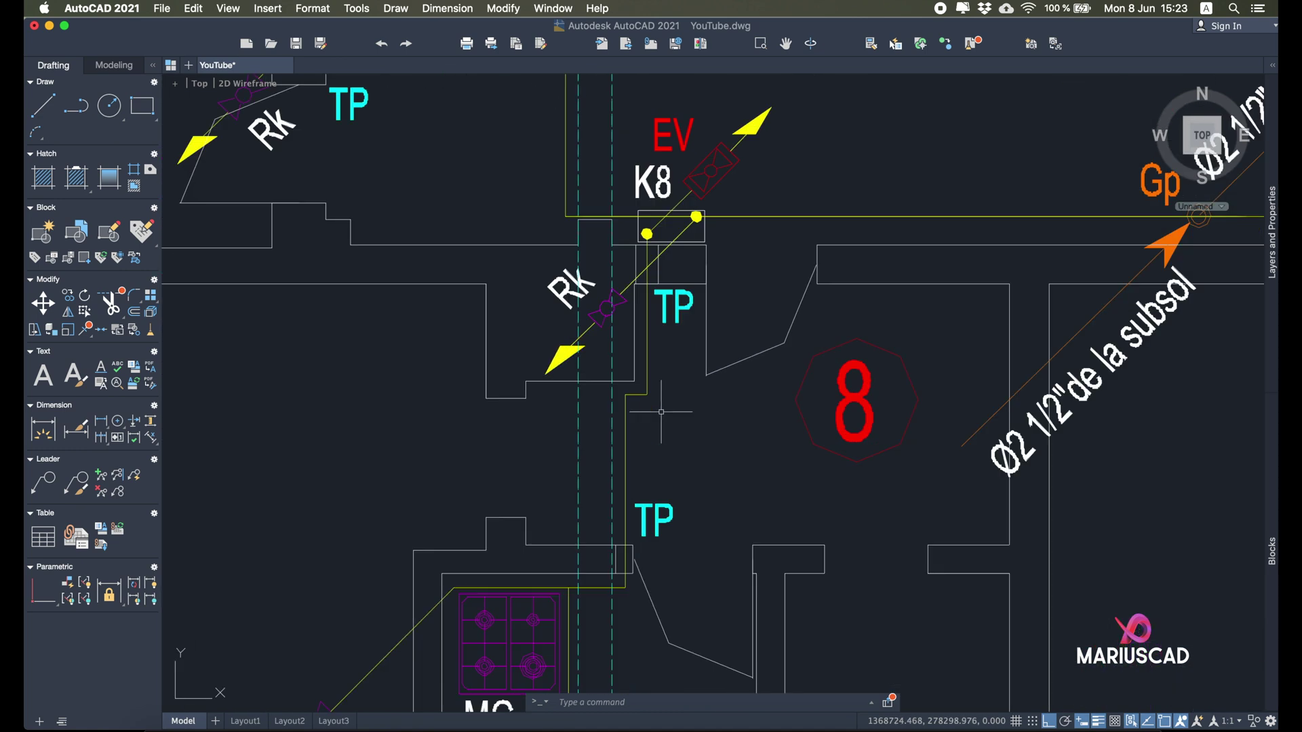
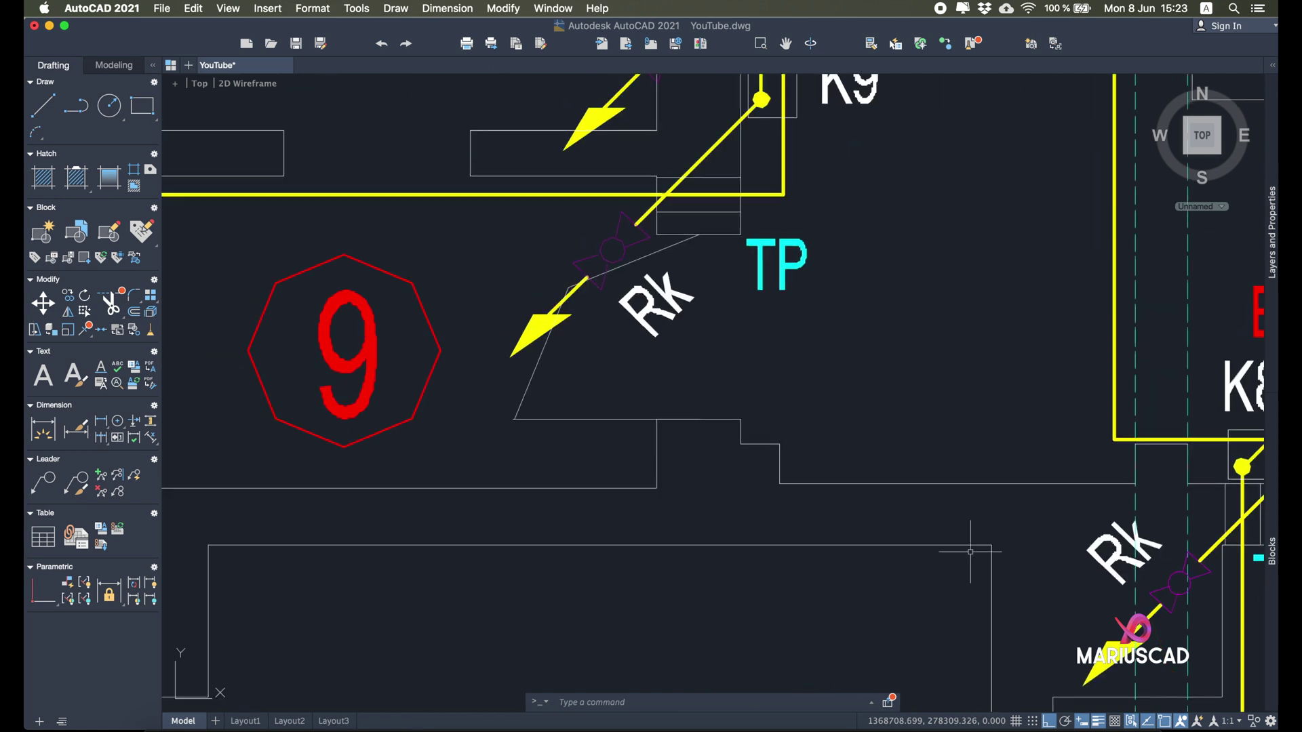
Step: Examine the imported floor plan around apartments 8, 9 and 10, from the whole layout down to the door opening at apartment 9
scroll(875, 442, down, 4)
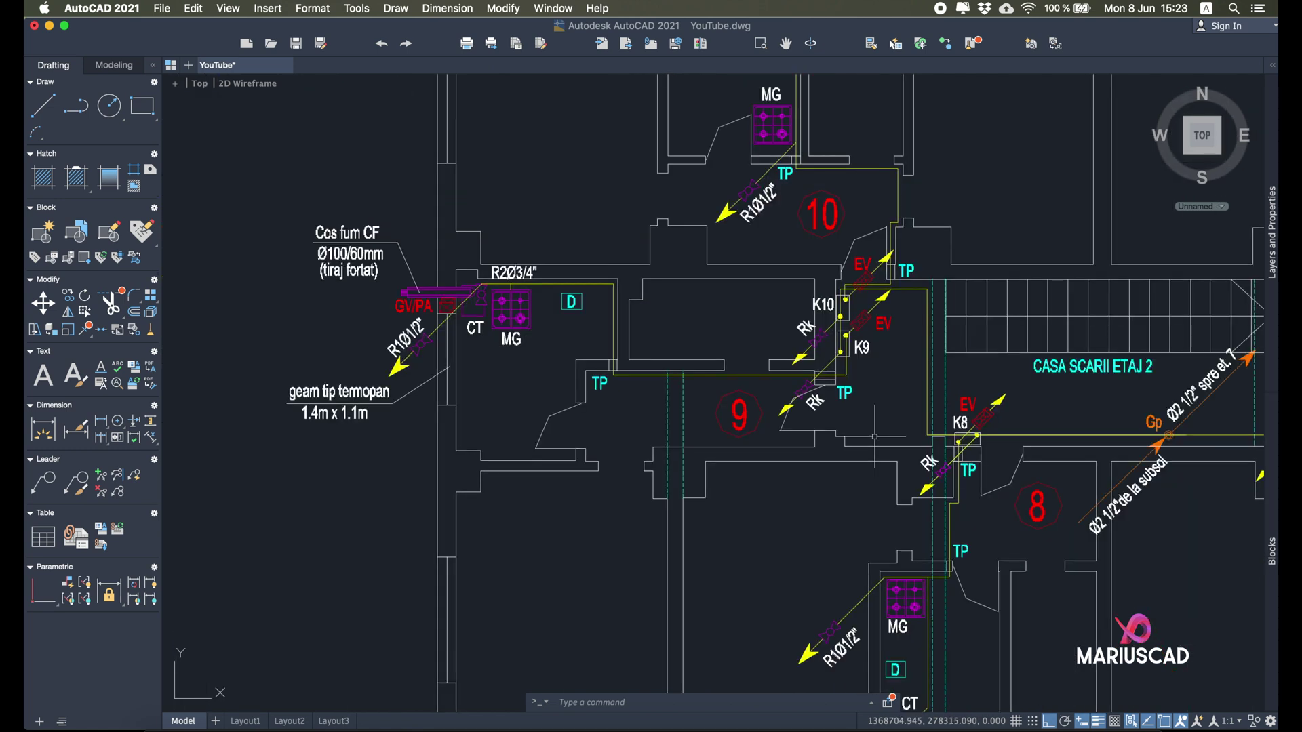
scroll(839, 402, up, 6)
scroll(839, 402, down, 5)
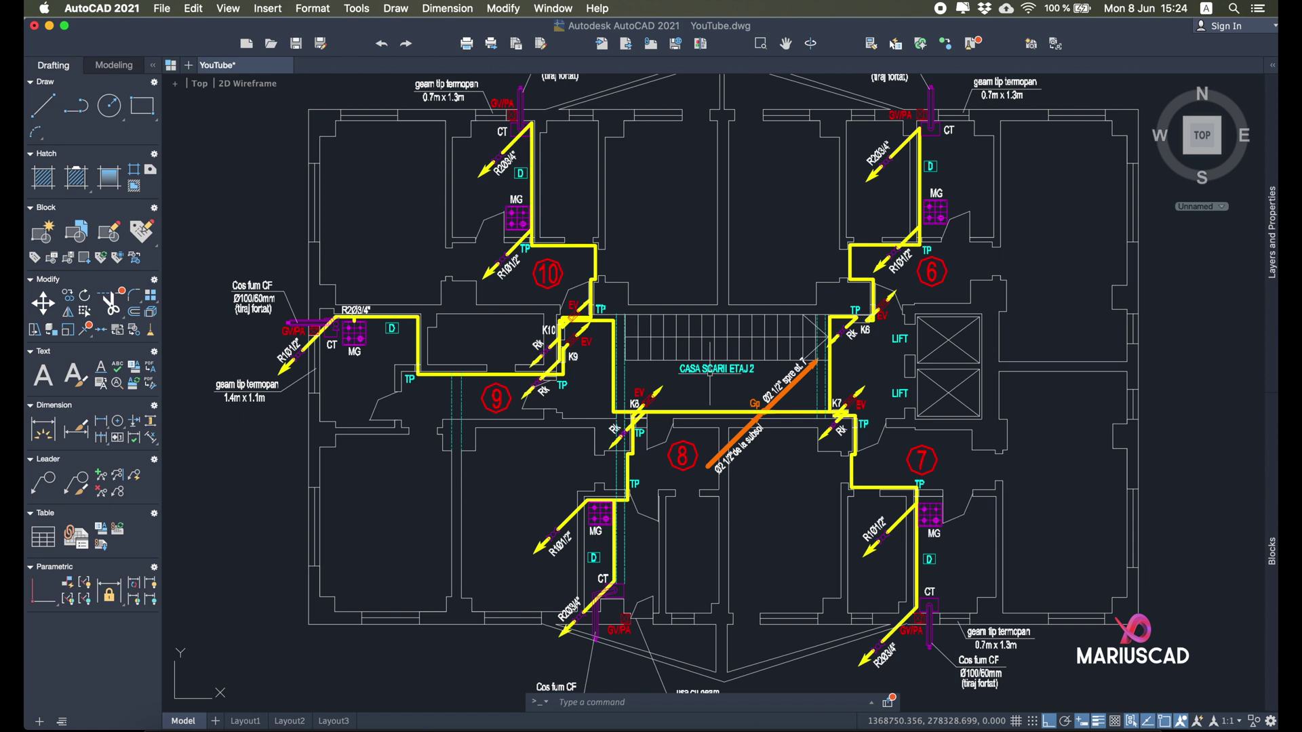
scroll(474, 299, up, 6)
middle_drag(633, 442, 555, 174)
scroll(689, 363, up, 5)
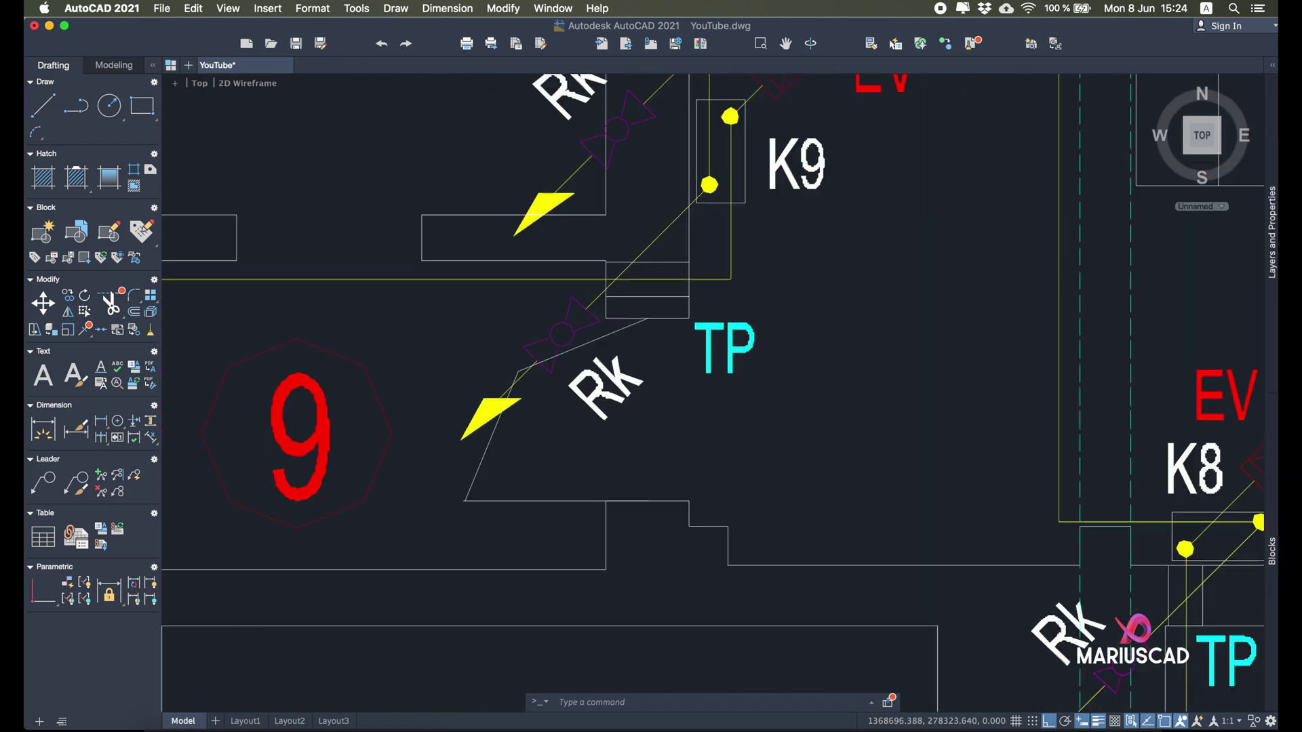
scroll(672, 400, down, 3)
scroll(657, 438, down, 2)
scroll(657, 438, down, 3)
Step: Measure the distance between the two wall corners of apartment 9's entrance door opening
scroll(668, 475, up, 5)
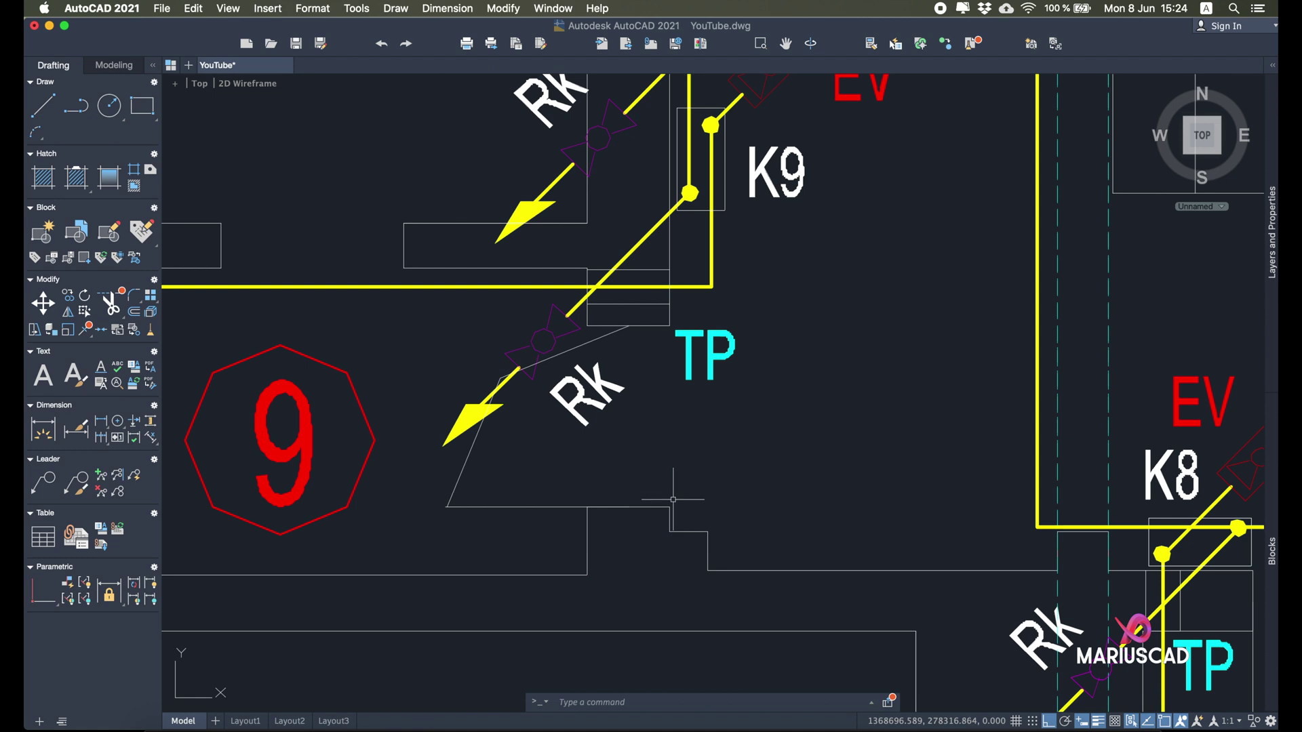
text(meas)
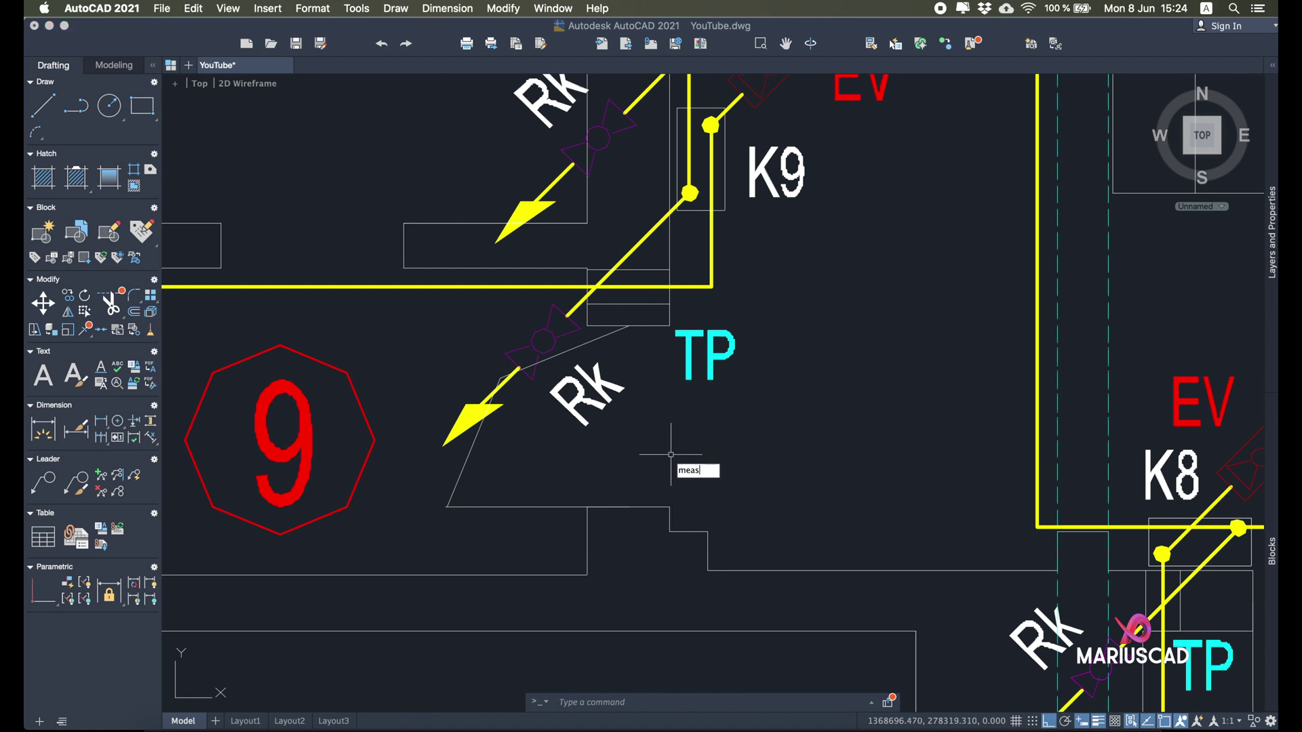
key(Return)
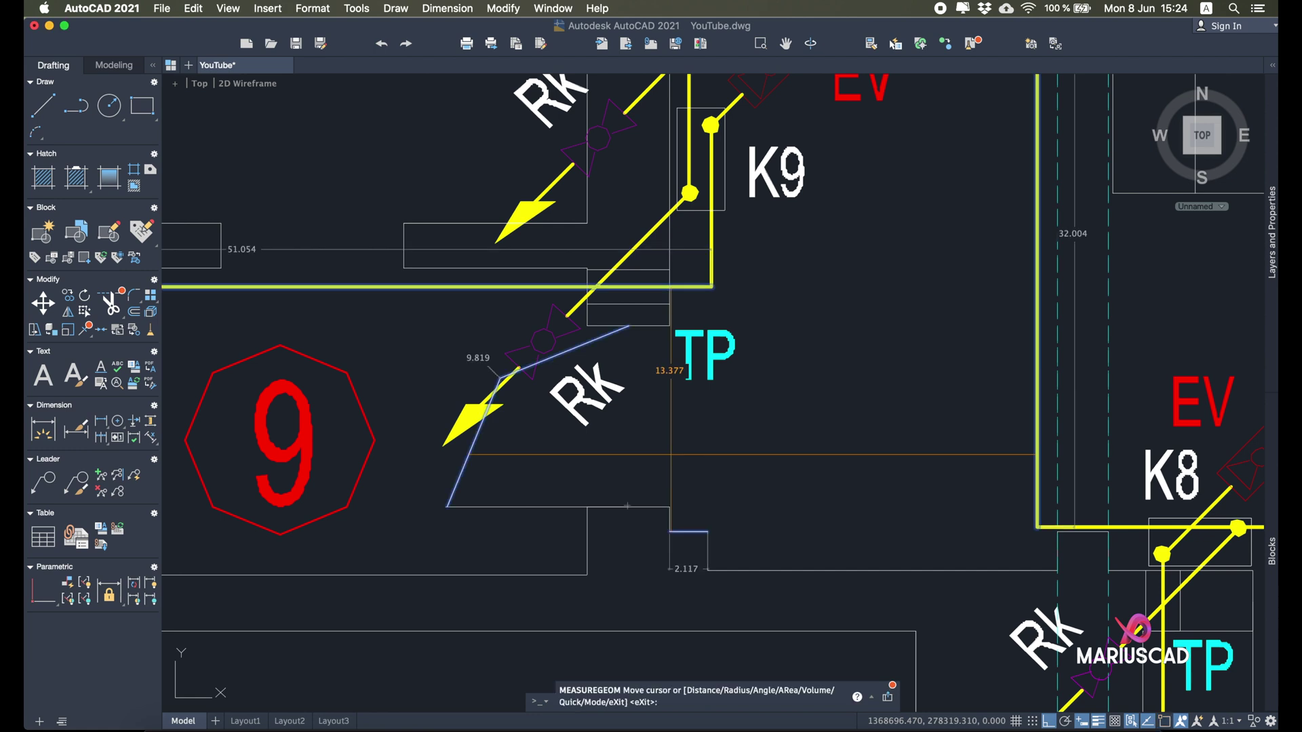
text(d)
key(Return)
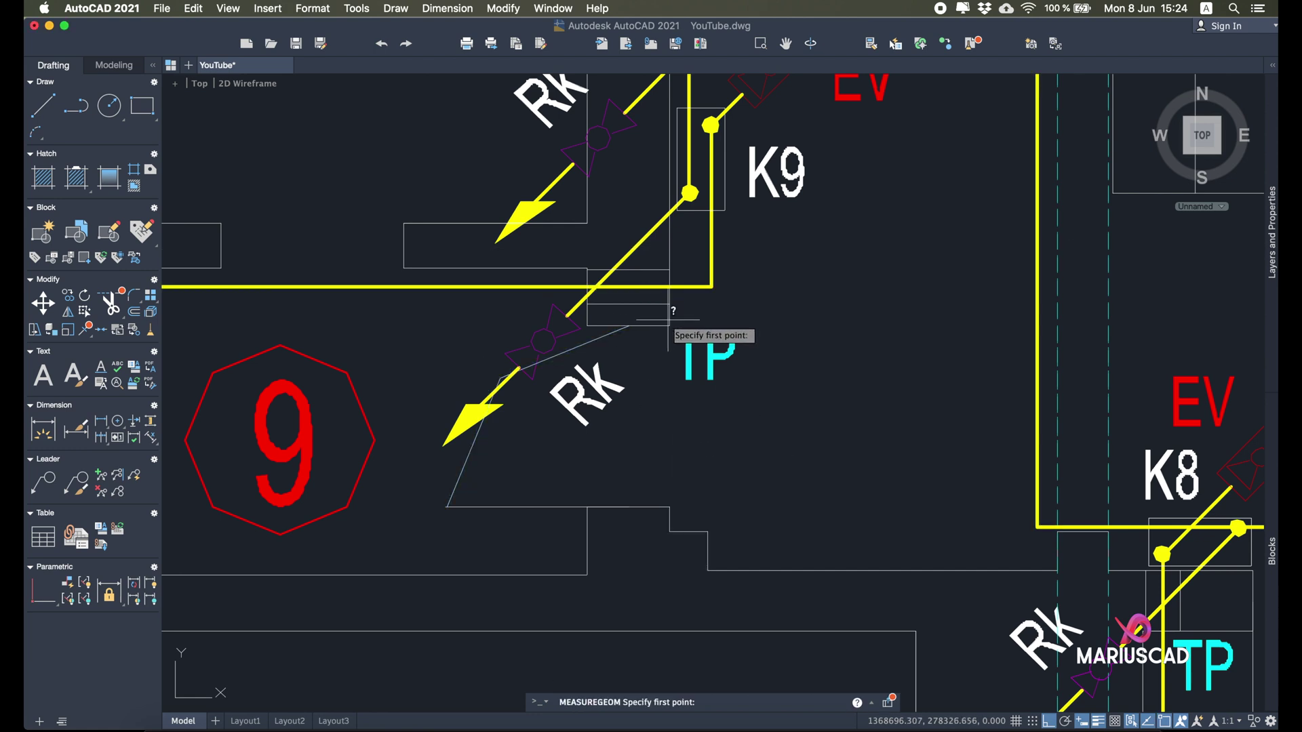
click(671, 326)
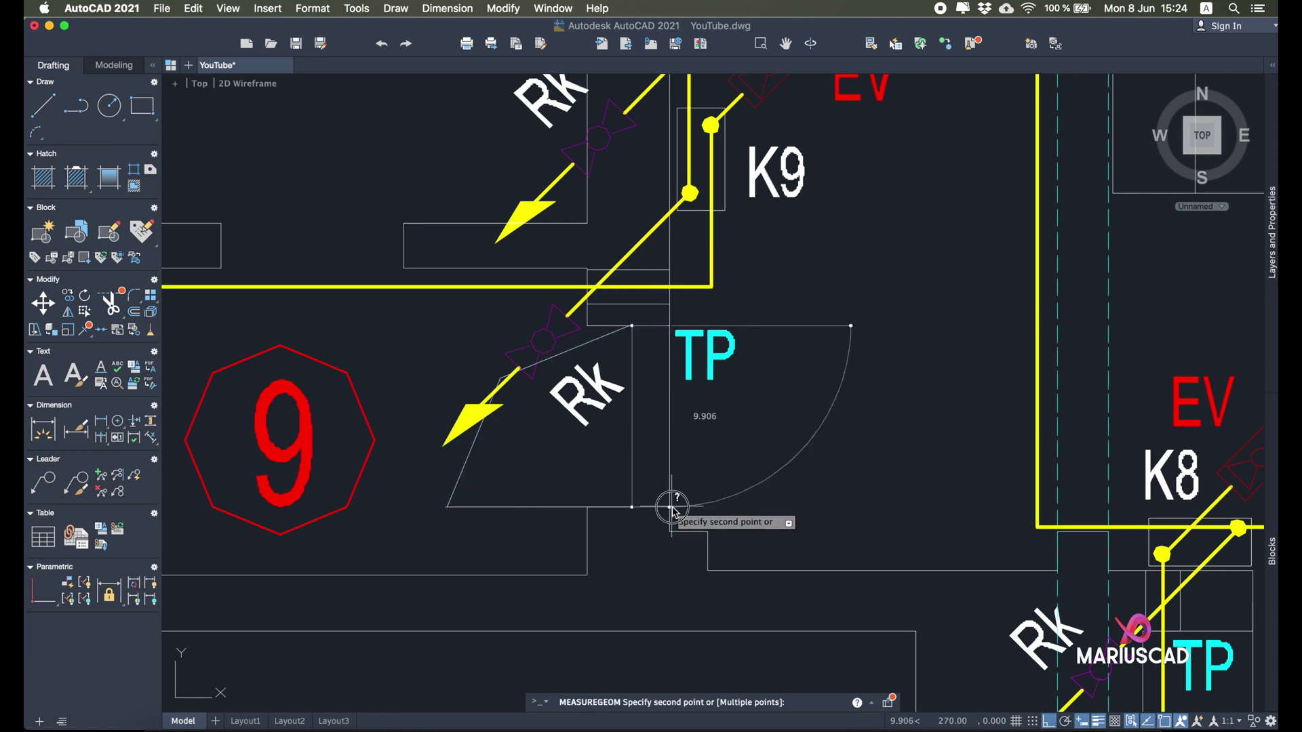
click(671, 508)
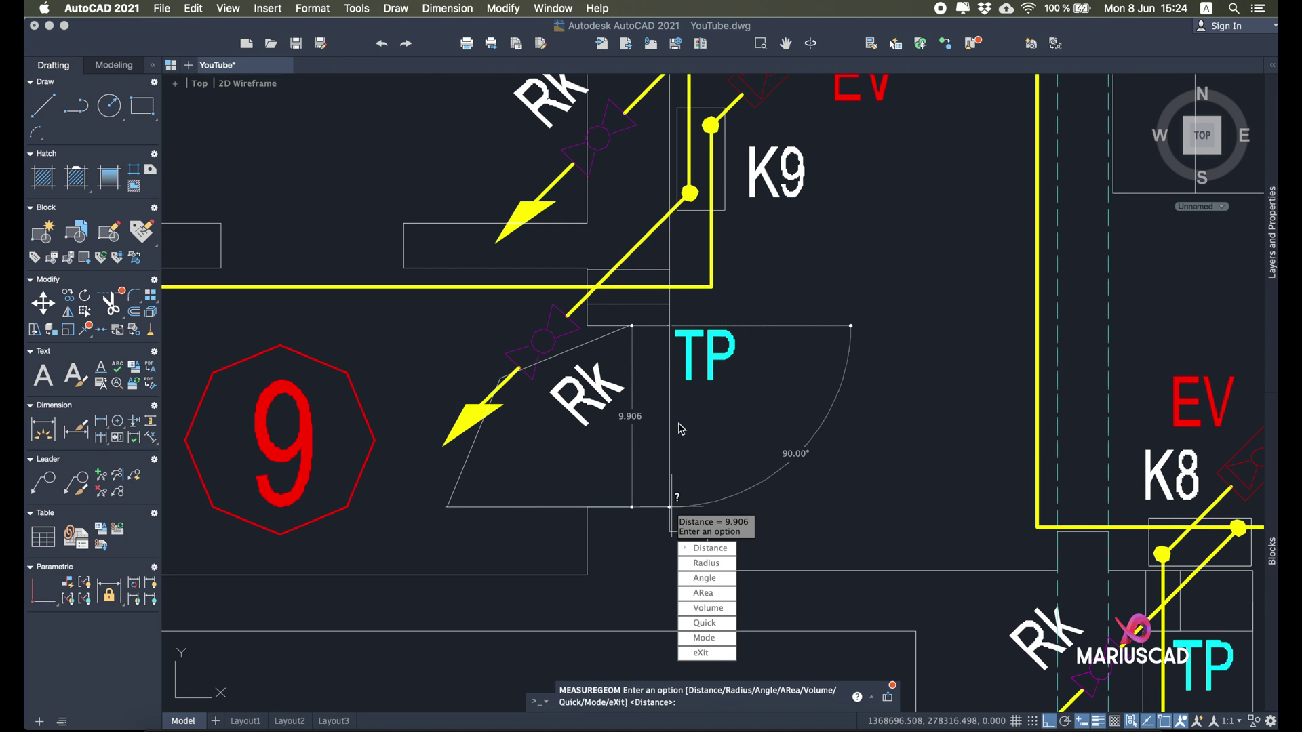
key(Escape)
Step: Switch to Calculator, divide 90 by 9.906 to work out the scale factor, and close it
scroll(680, 429, down, 2)
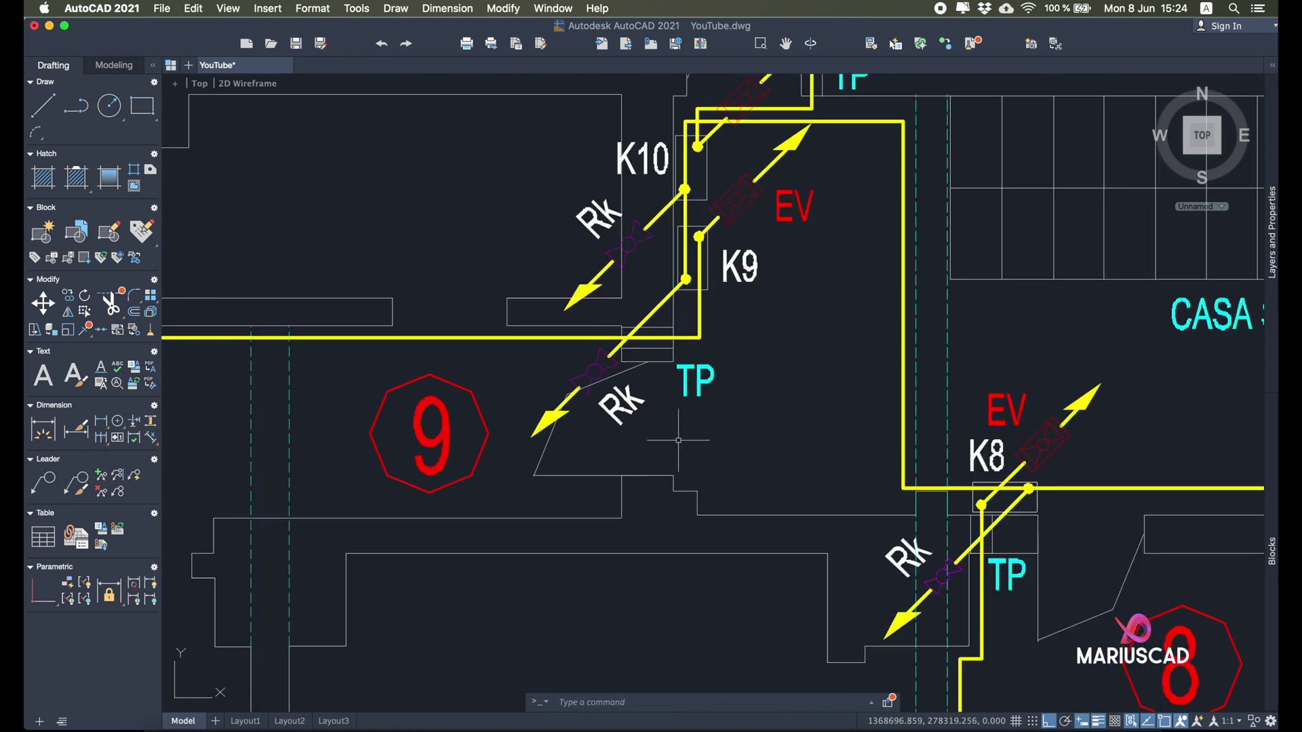
click(307, 725)
text(90)
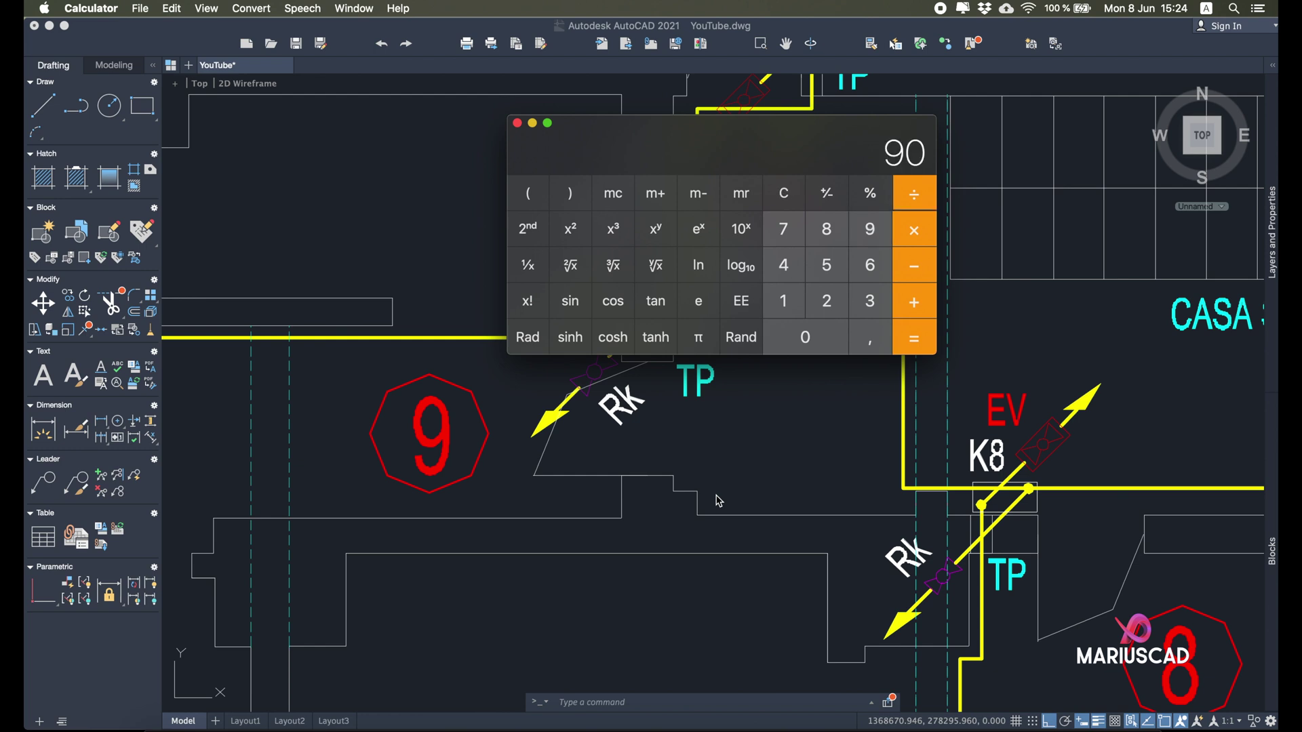
key(BackSpace)
text(,906)
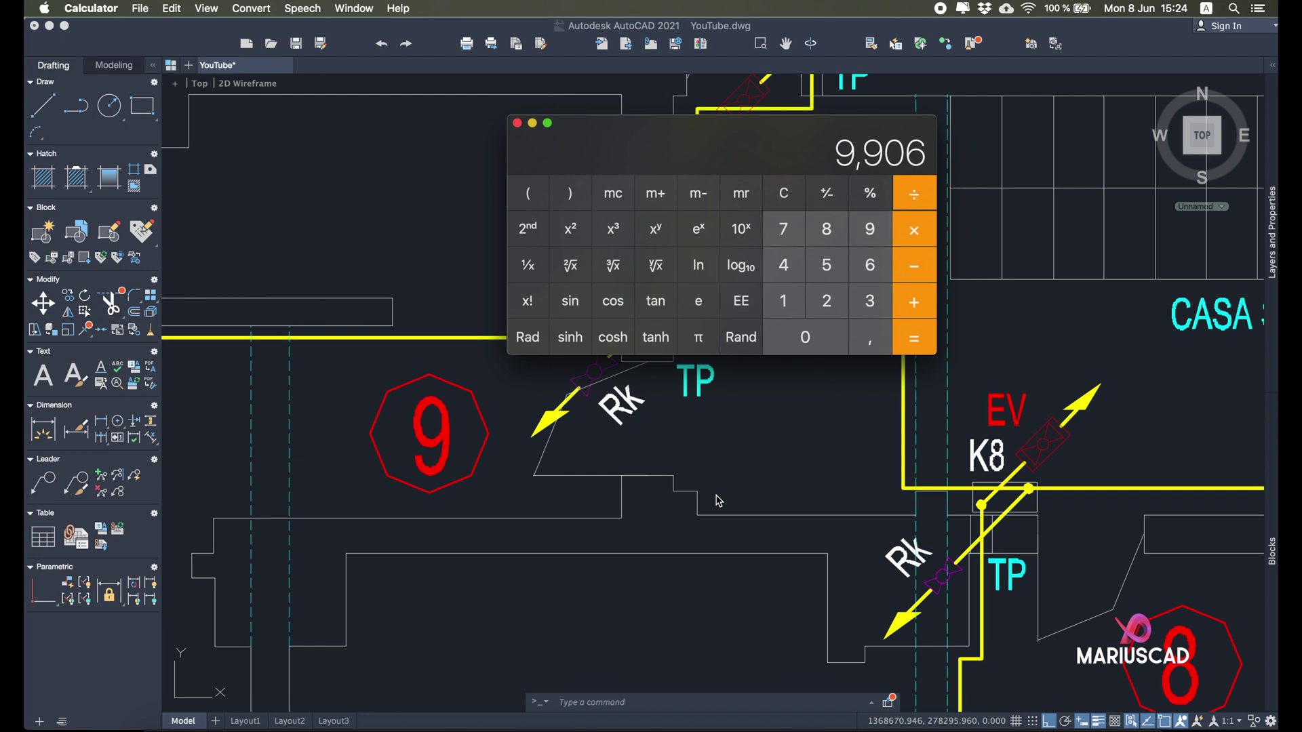
key(Return)
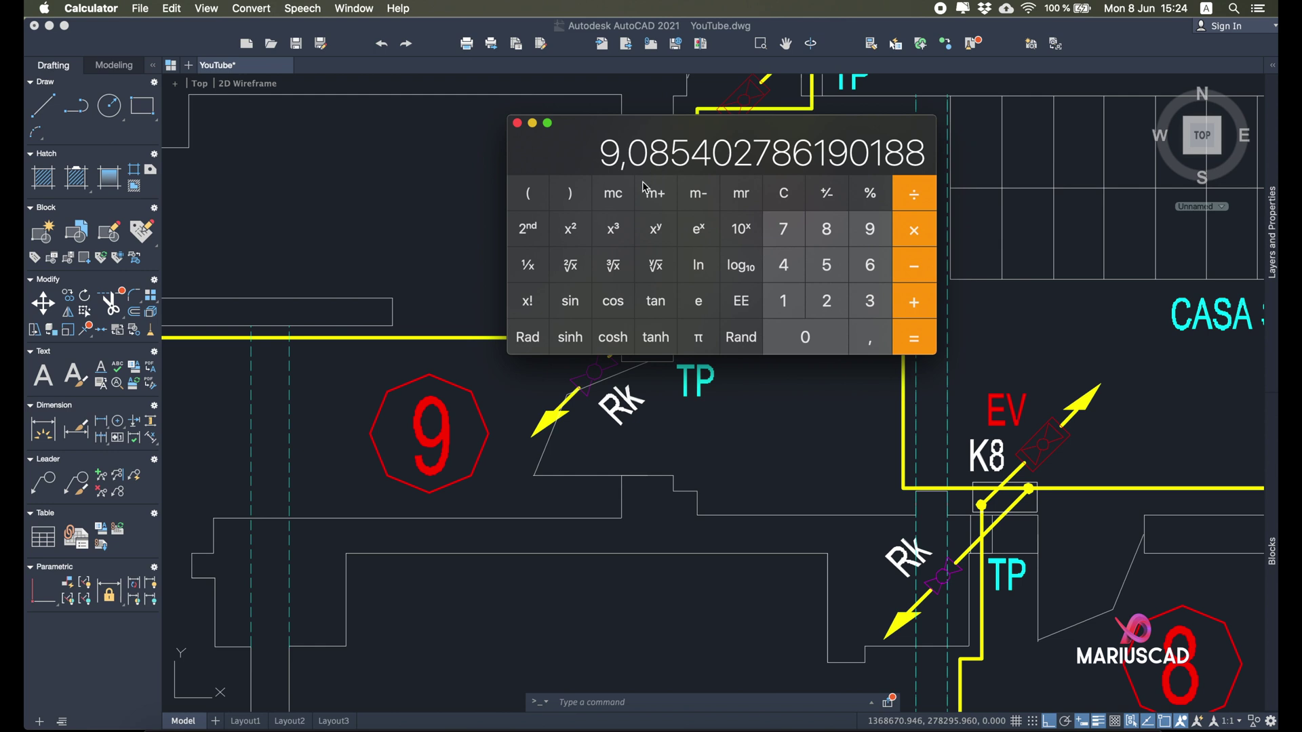
click(517, 124)
Step: Scale the entire imported floor plan by a factor of 9.085 from its lower-left outer wall corner
scroll(723, 392, down, 8)
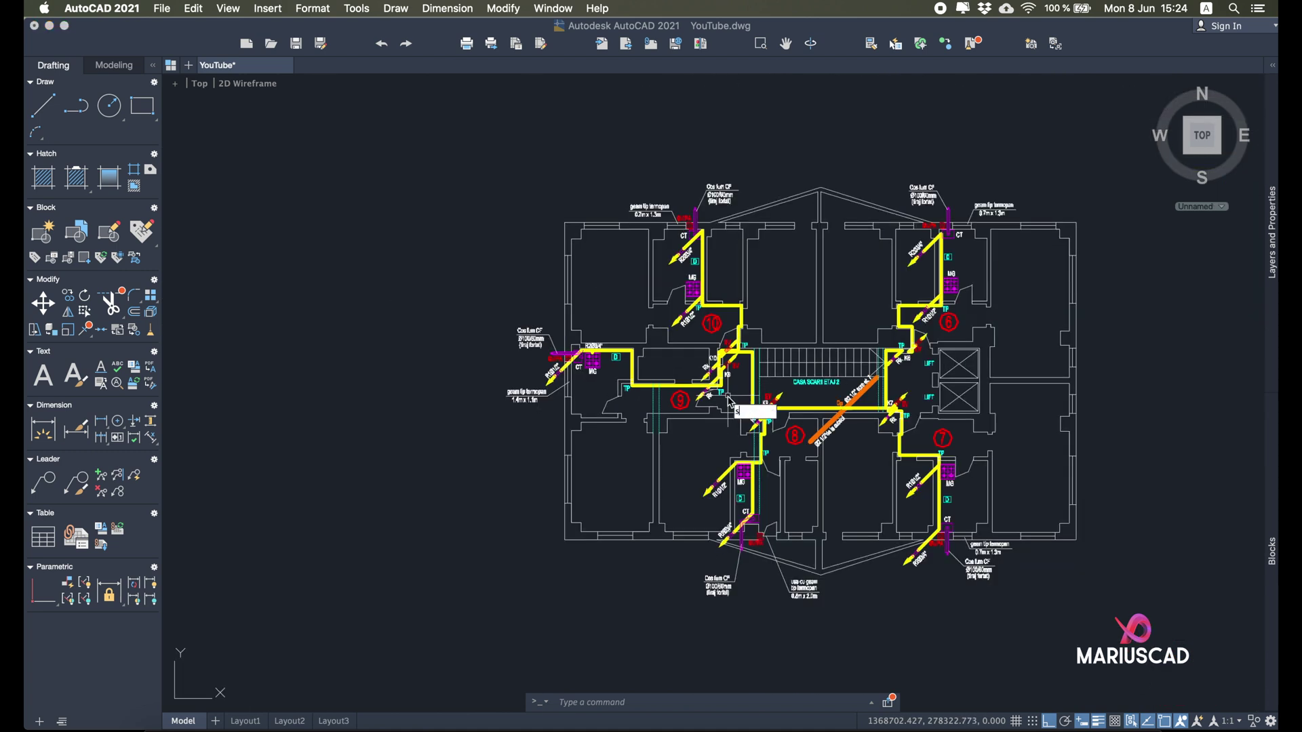
text(scale)
key(Return)
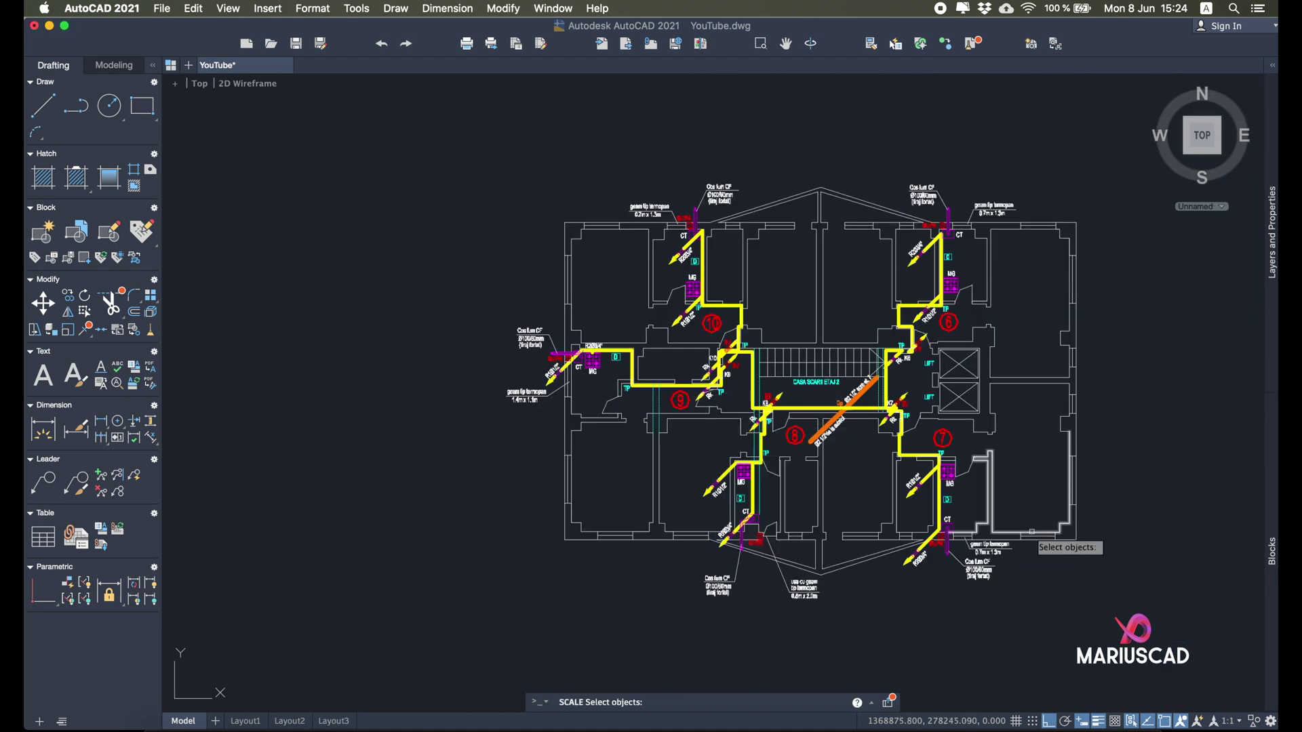
drag(1146, 637, 456, 85)
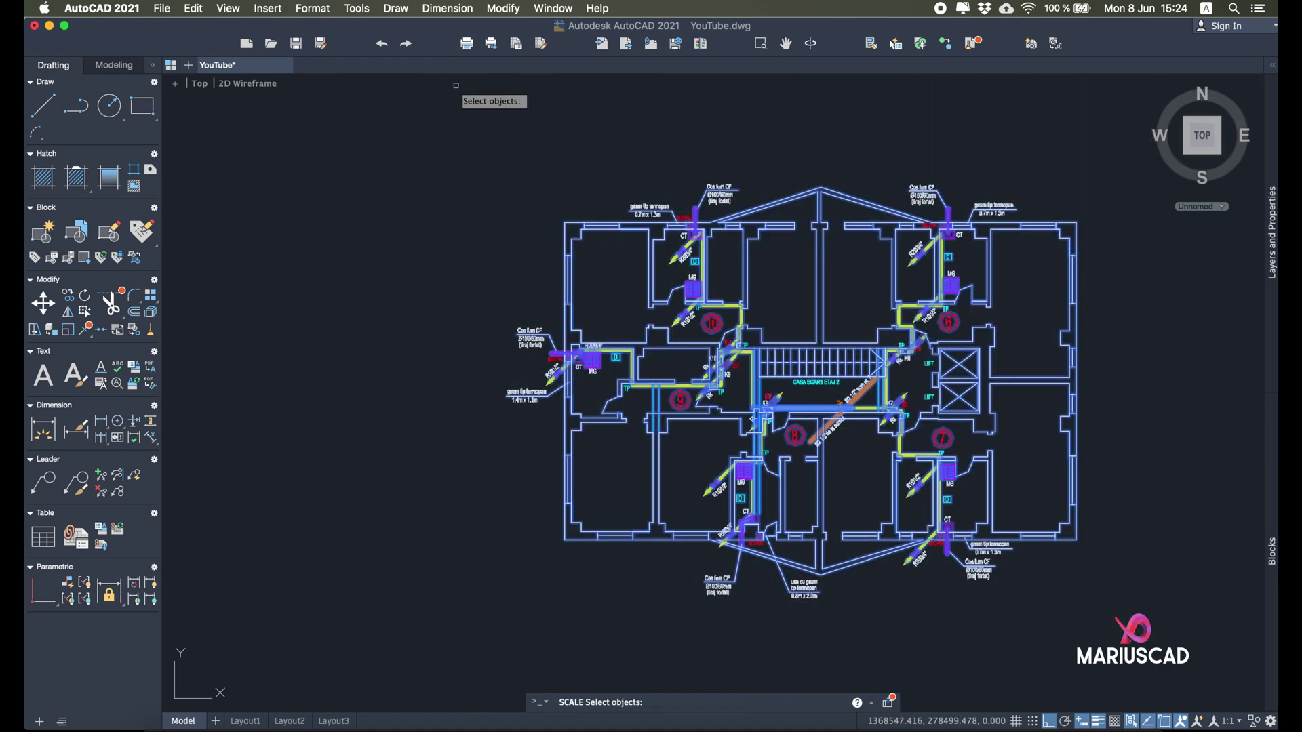
key(Return)
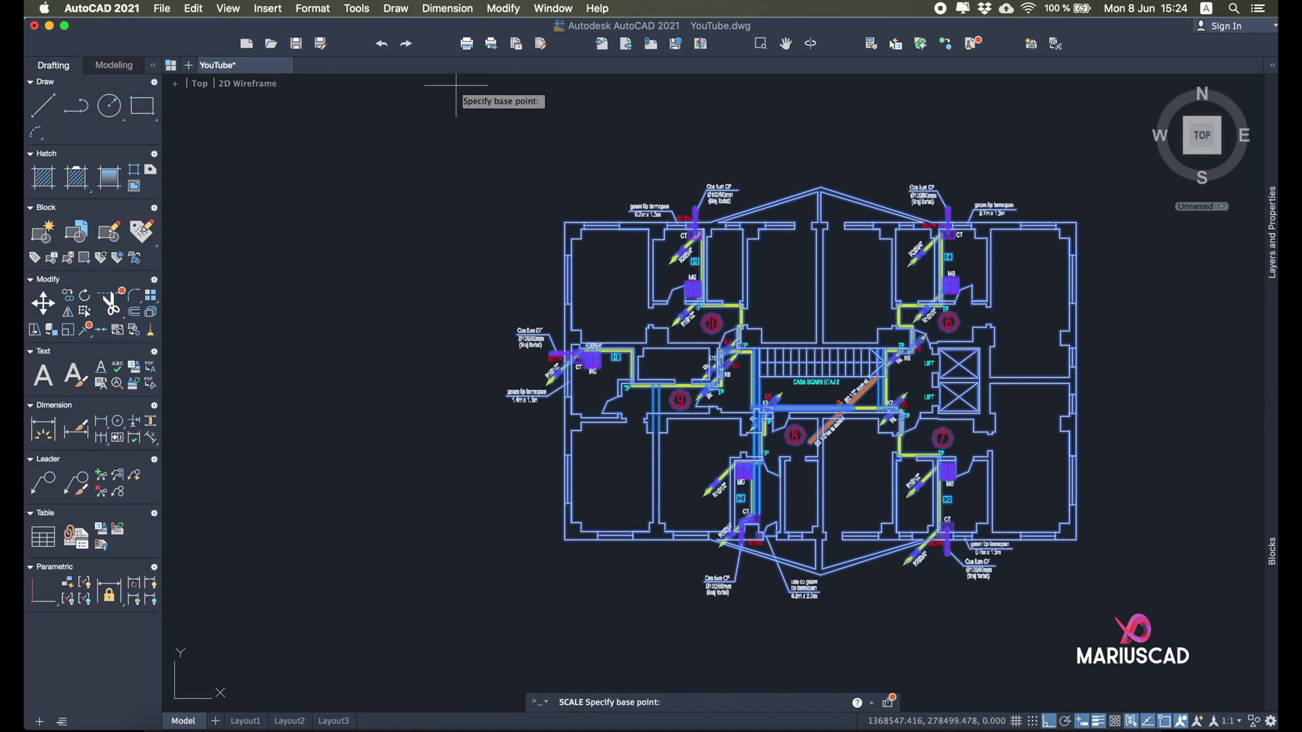
click(562, 534)
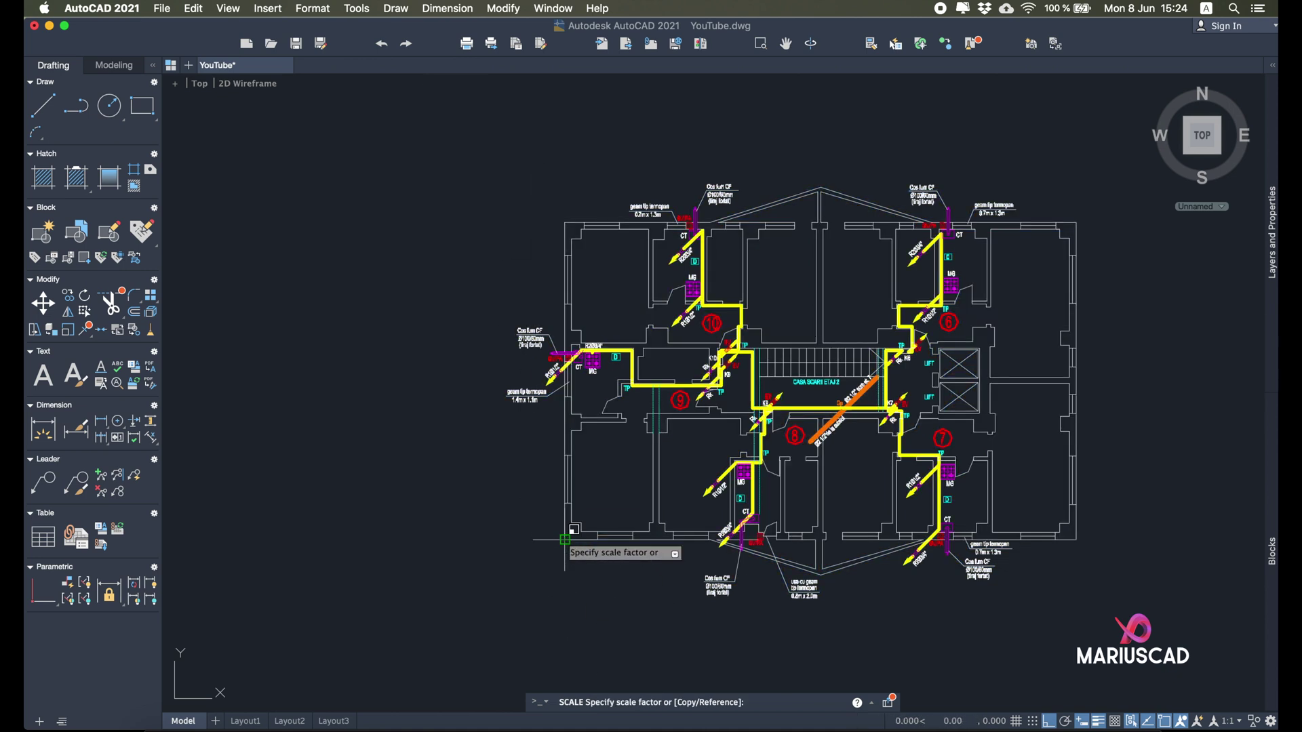
text(9.085)
key(Return)
Step: Check the enlarged plan by measuring apartment 9's entrance door opening between its wall corners, and leave the measuring command
scroll(625, 399, down, 5)
scroll(725, 264, down, 3)
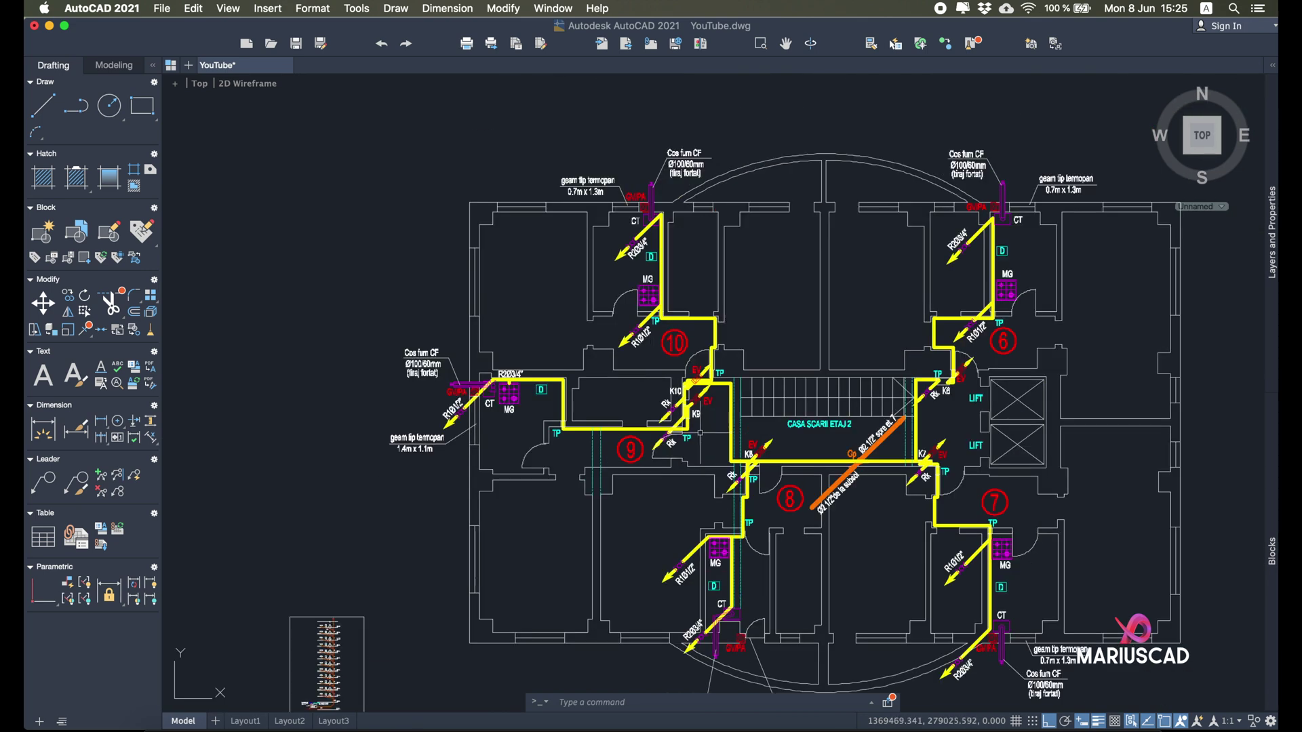
scroll(700, 432, up, 6)
text(meas)
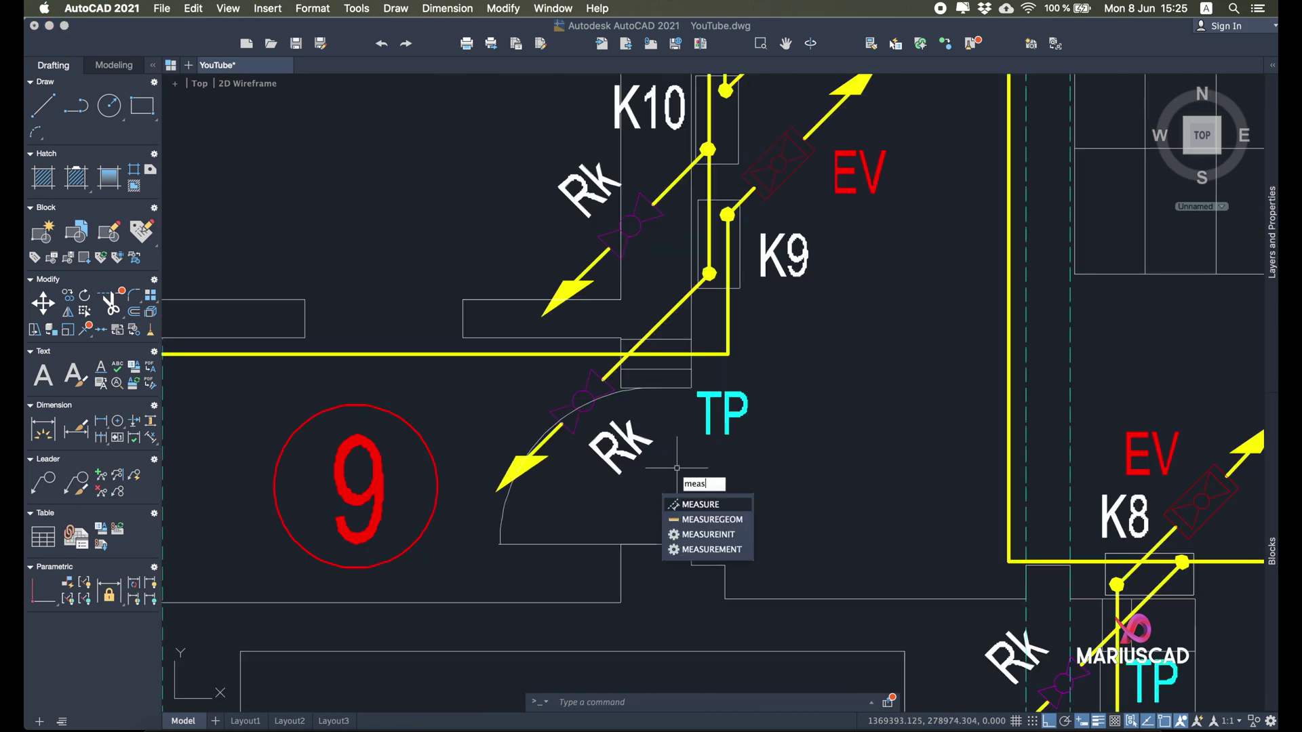
key(Return)
text(d)
key(Return)
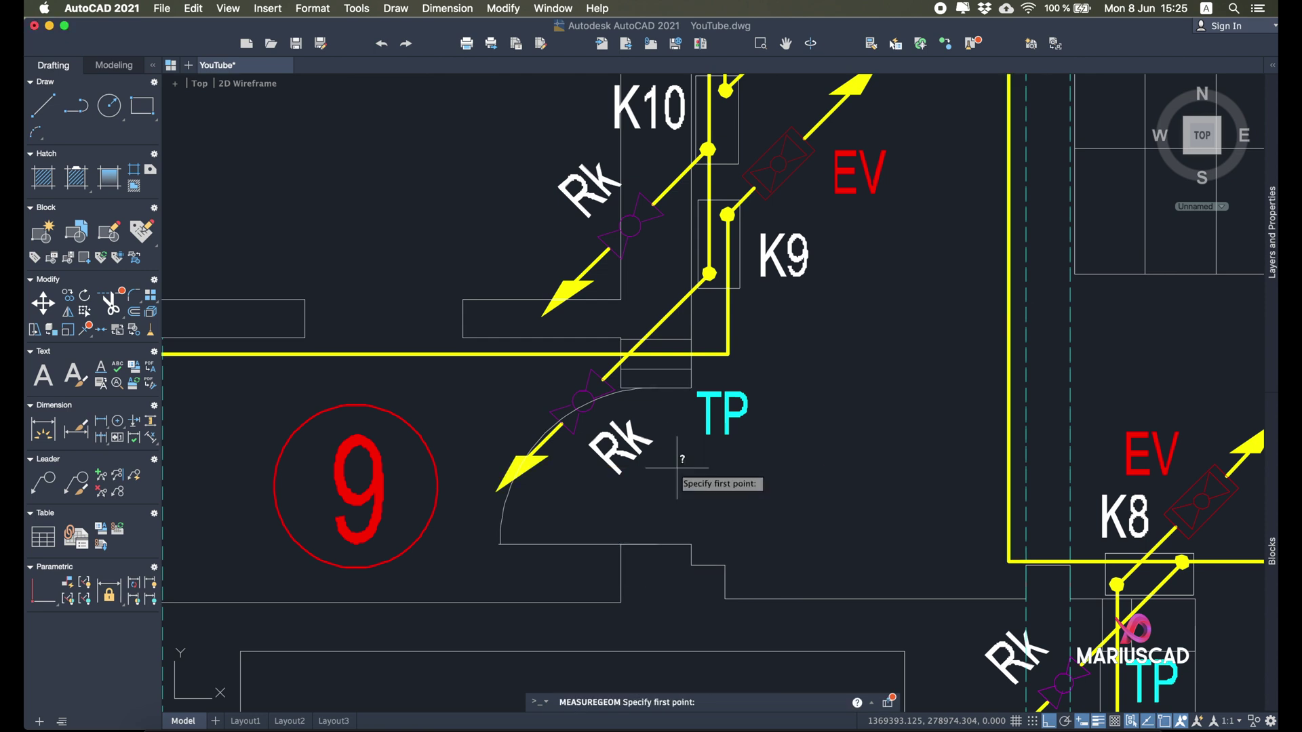
click(691, 388)
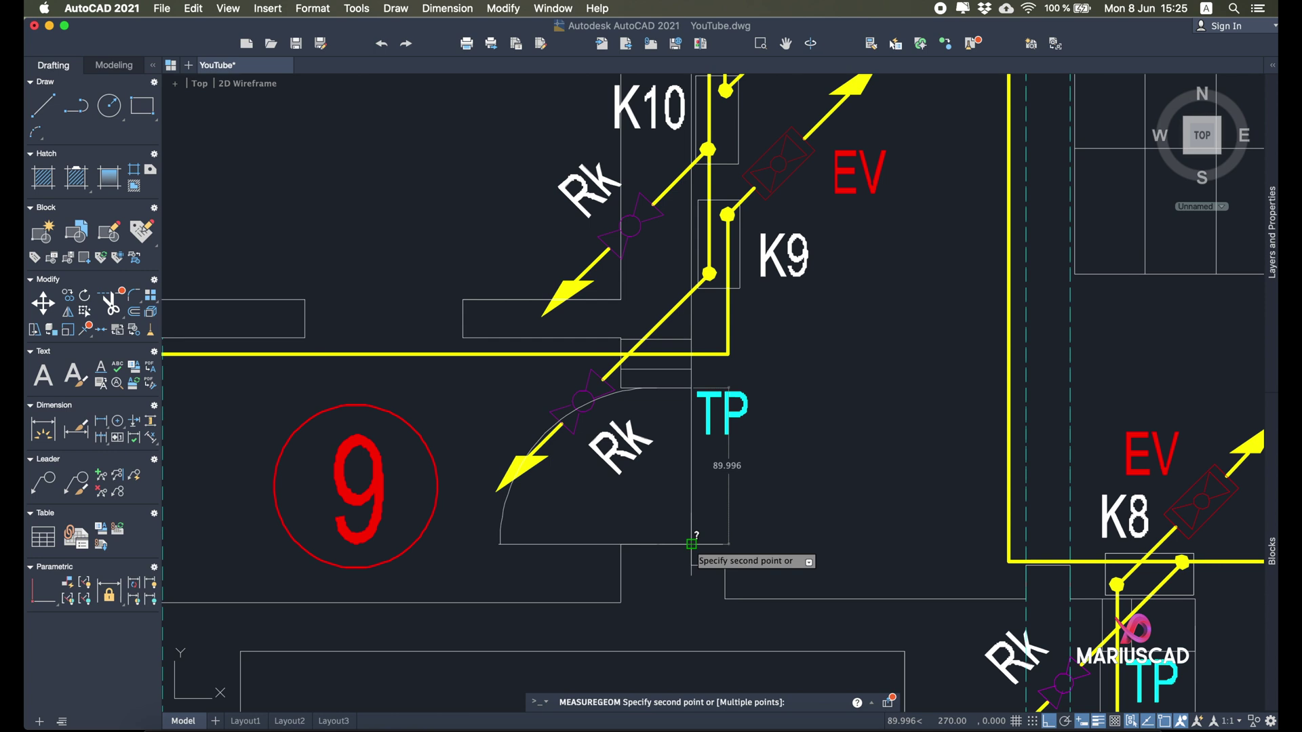
scroll(691, 544, up, 4)
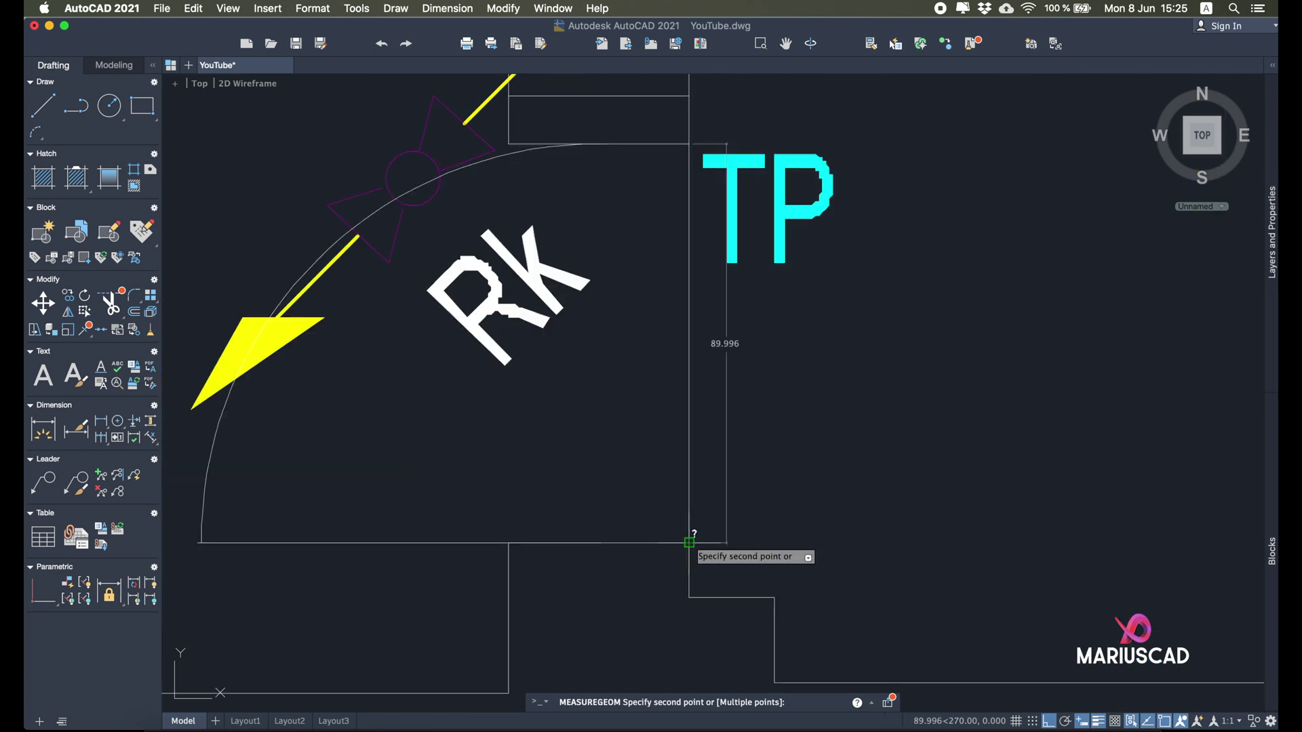
middle_drag(689, 543, 643, 573)
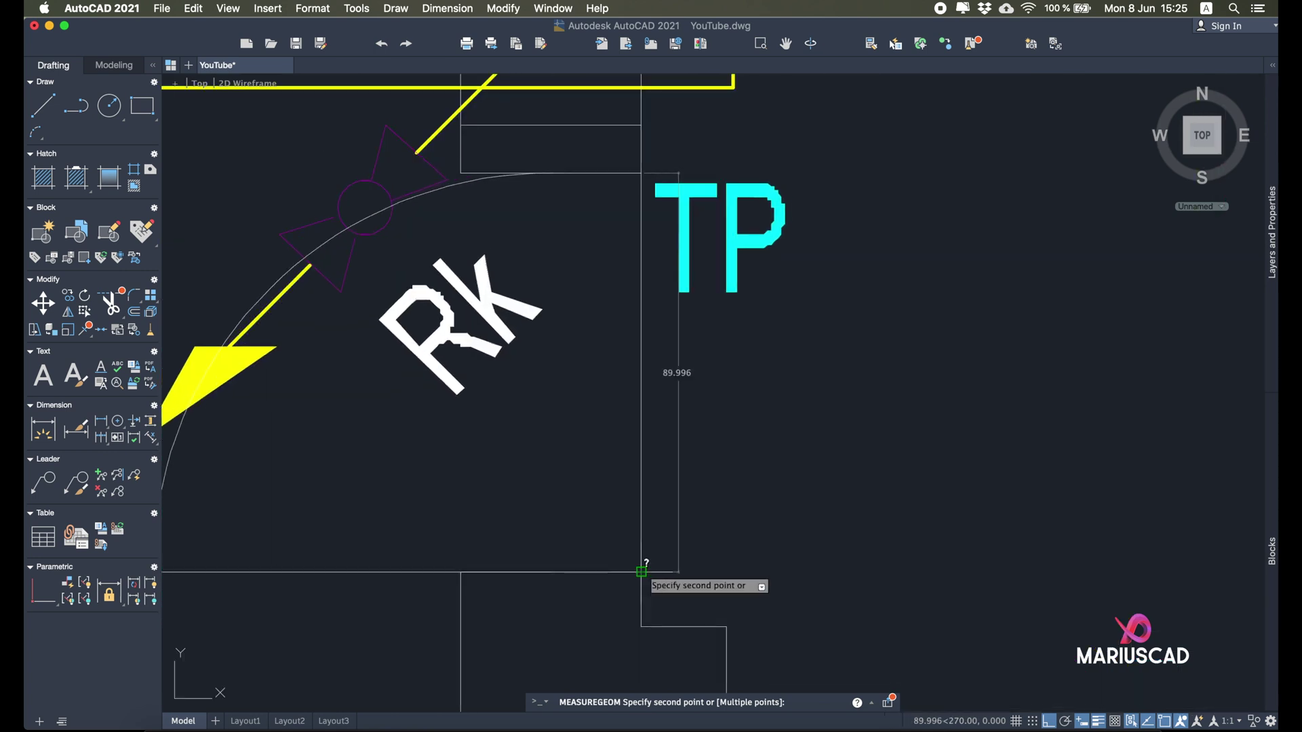
key(Escape)
Step: Start the Scale command on the smaller unscaled floor plan, selecting all of it with its lower-left outer corner as base point
scroll(642, 571, down, 10)
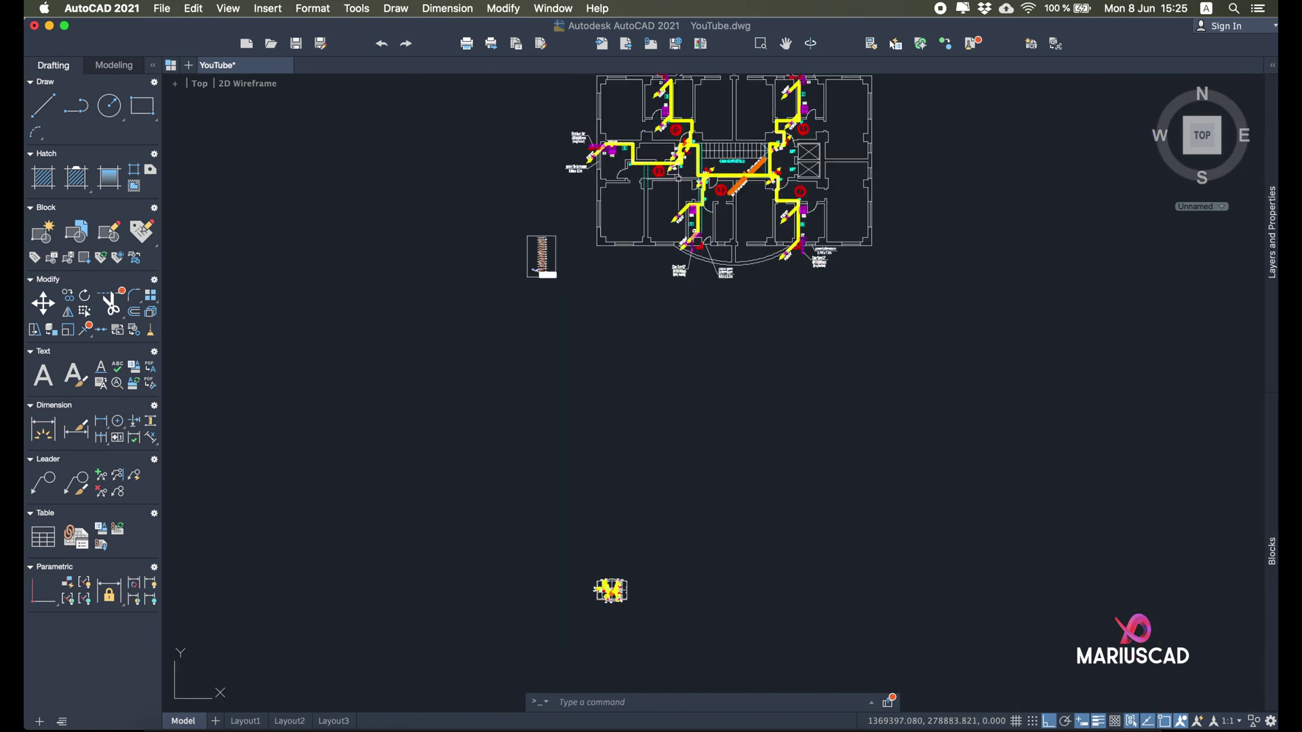
middle_drag(642, 572, 686, 357)
scroll(686, 357, up, 10)
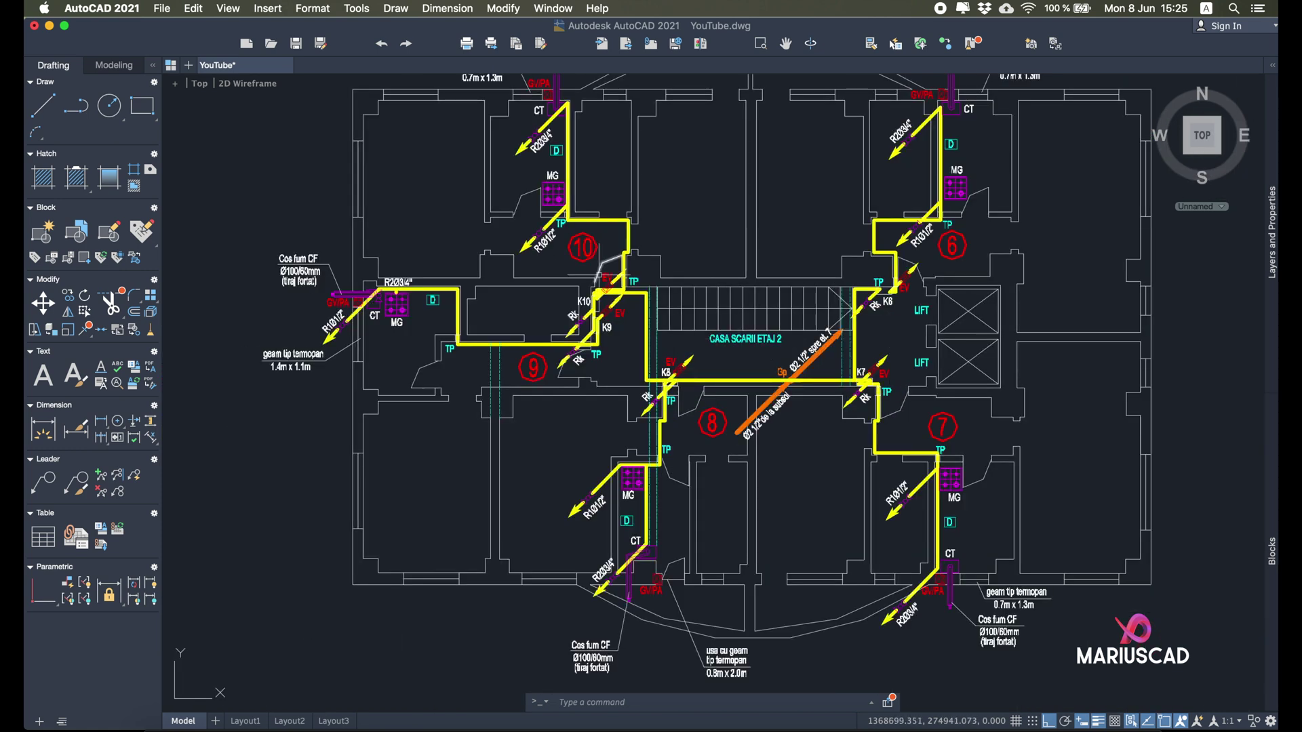
scroll(686, 358, down, 2)
scroll(609, 338, up, 6)
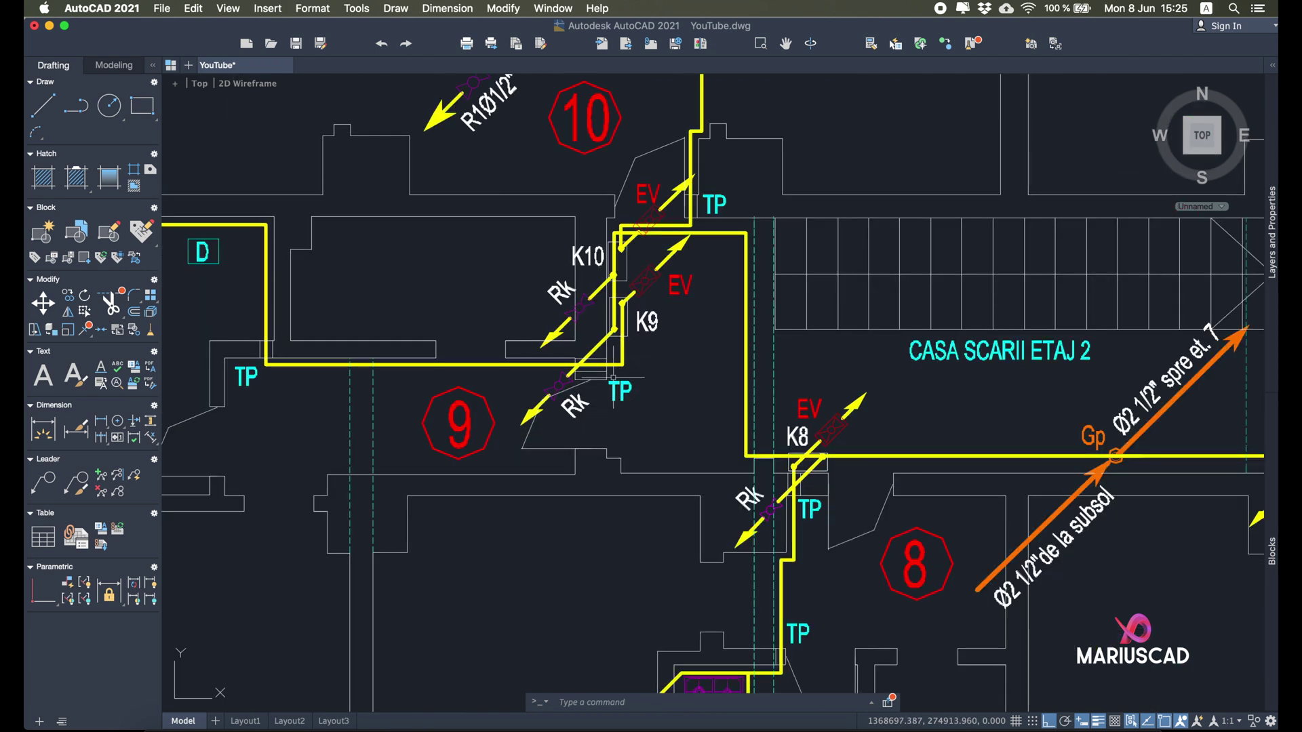
scroll(614, 412, up, 3)
scroll(615, 411, down, 10)
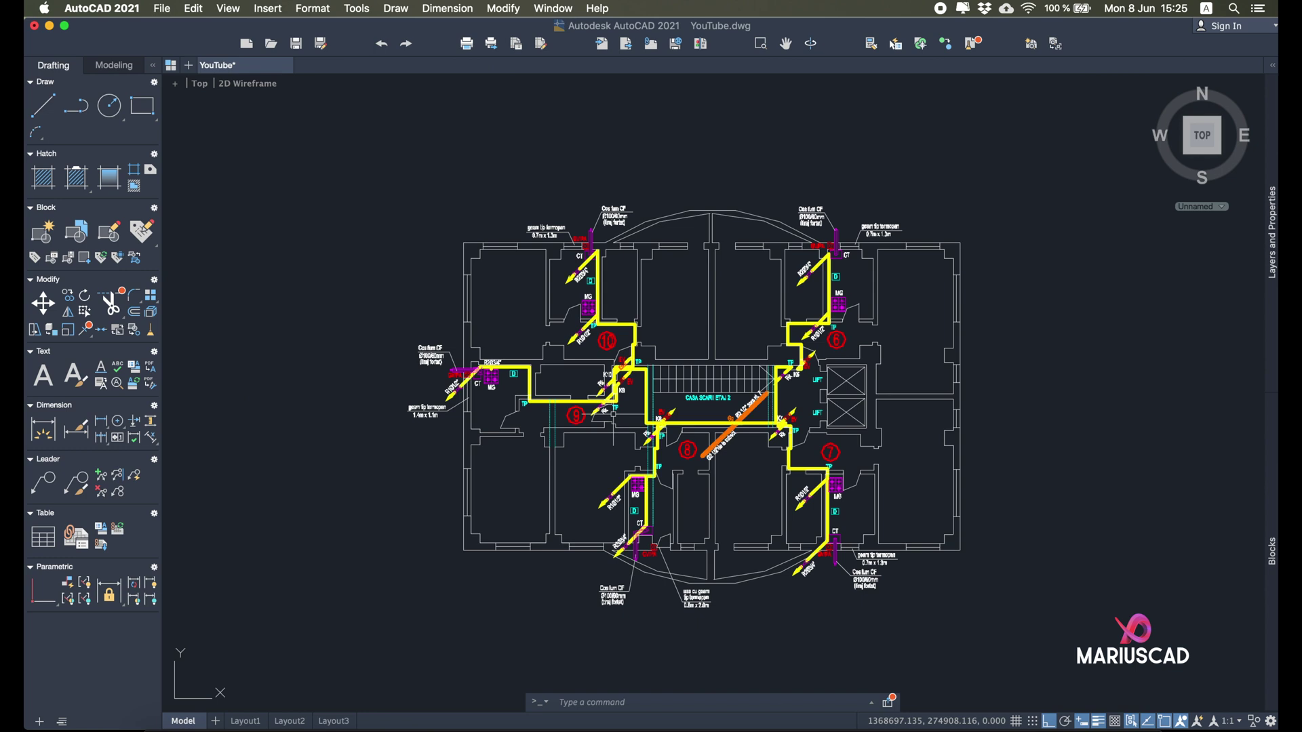
right_click(634, 430)
click(627, 449)
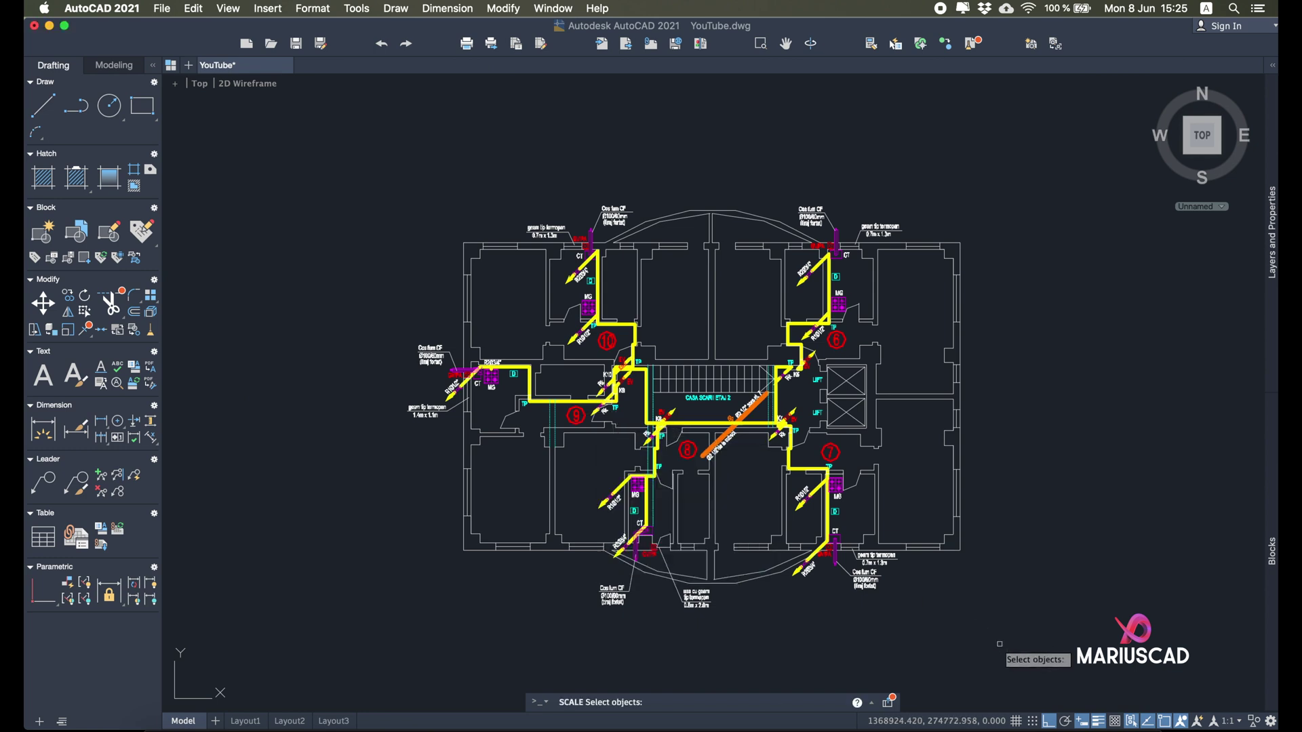
click(1032, 661)
click(364, 114)
key(Return)
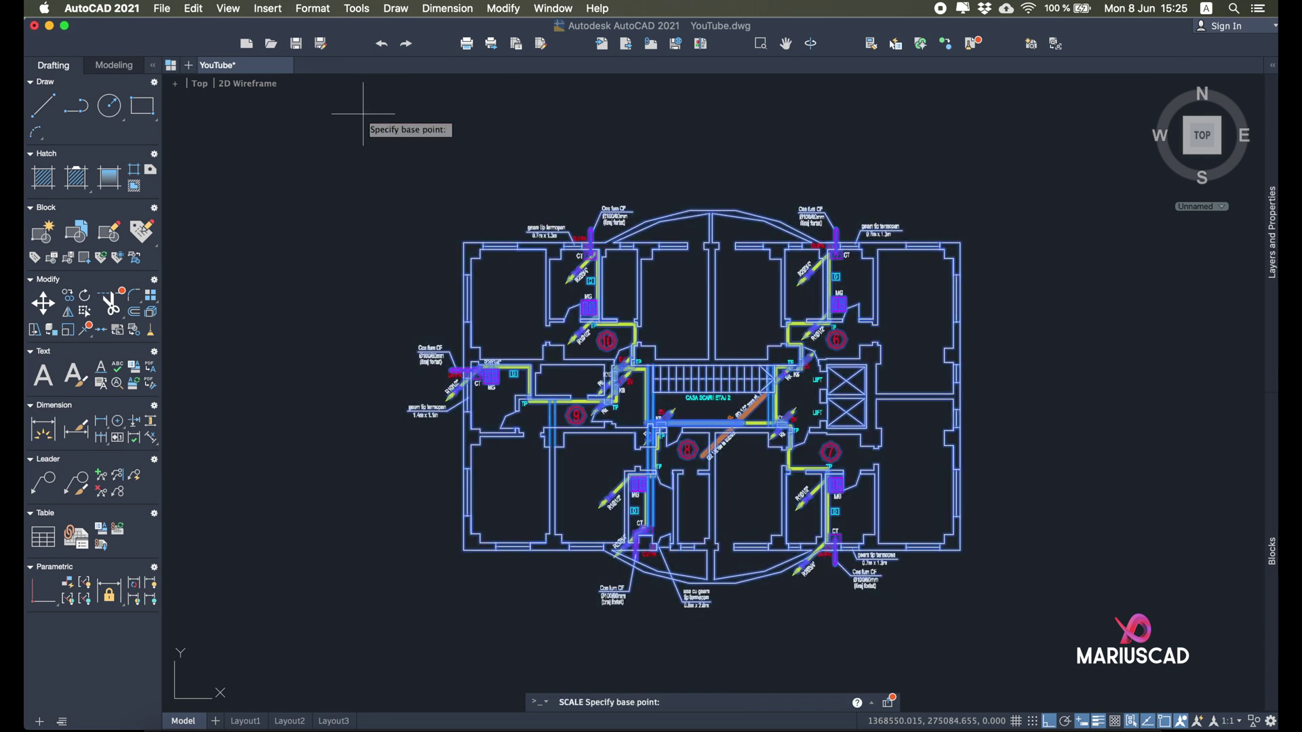
click(464, 551)
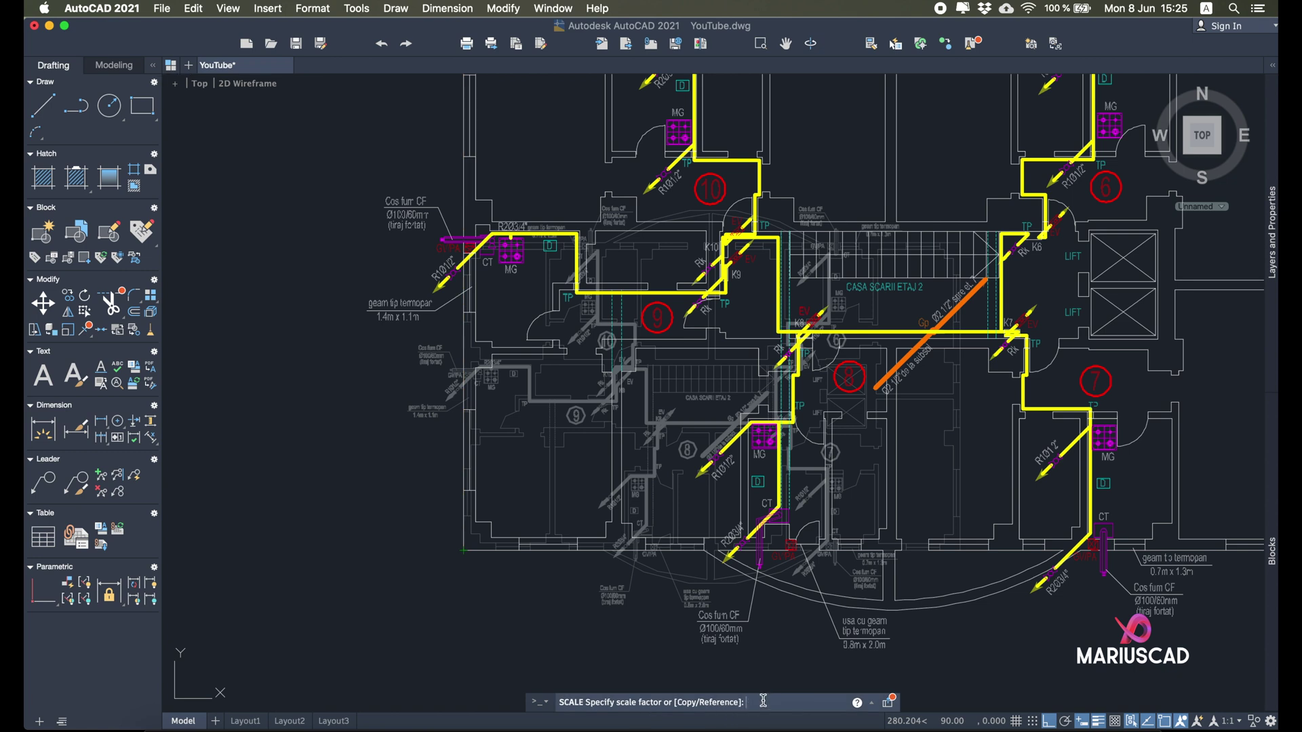
Step: Scale the selected floor plan by reference, using apartment 9's entrance door opening between its wall corners as reference length and 90 as new length
text(Refer)
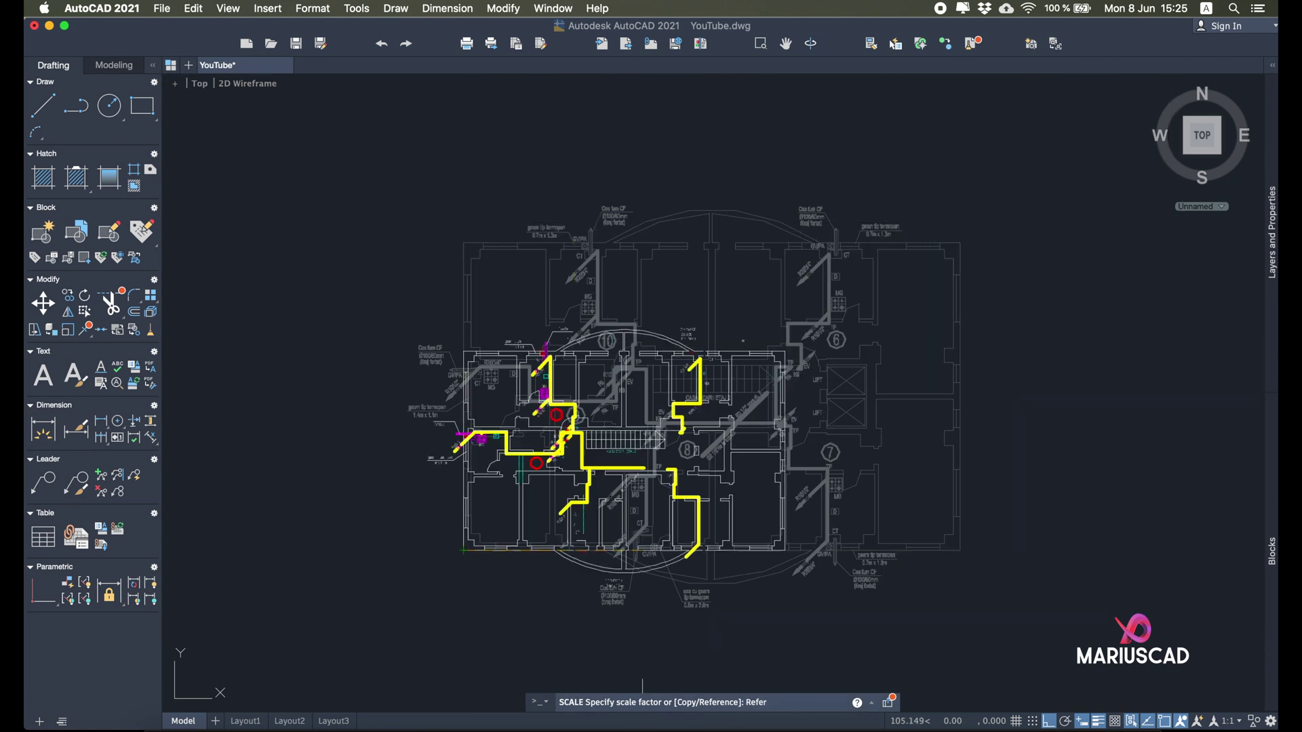
key(Return)
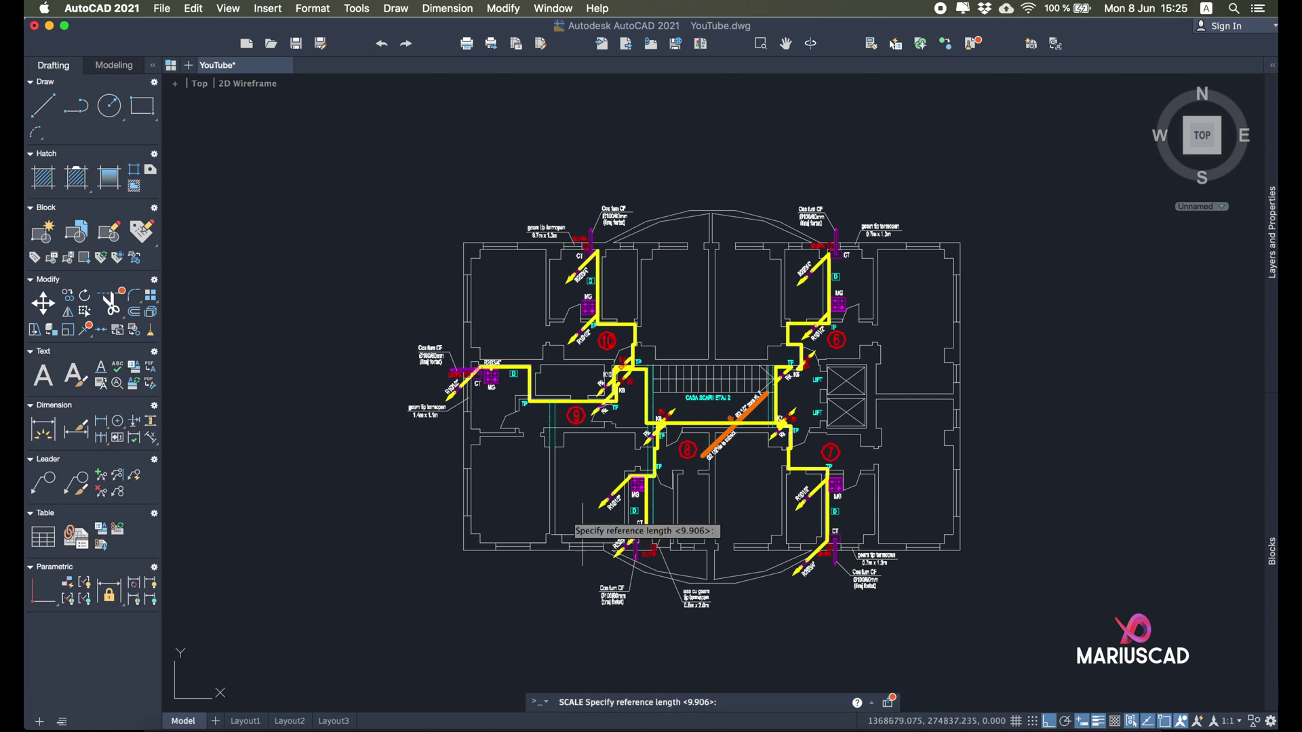
scroll(573, 425, up, 5)
scroll(712, 387, up, 8)
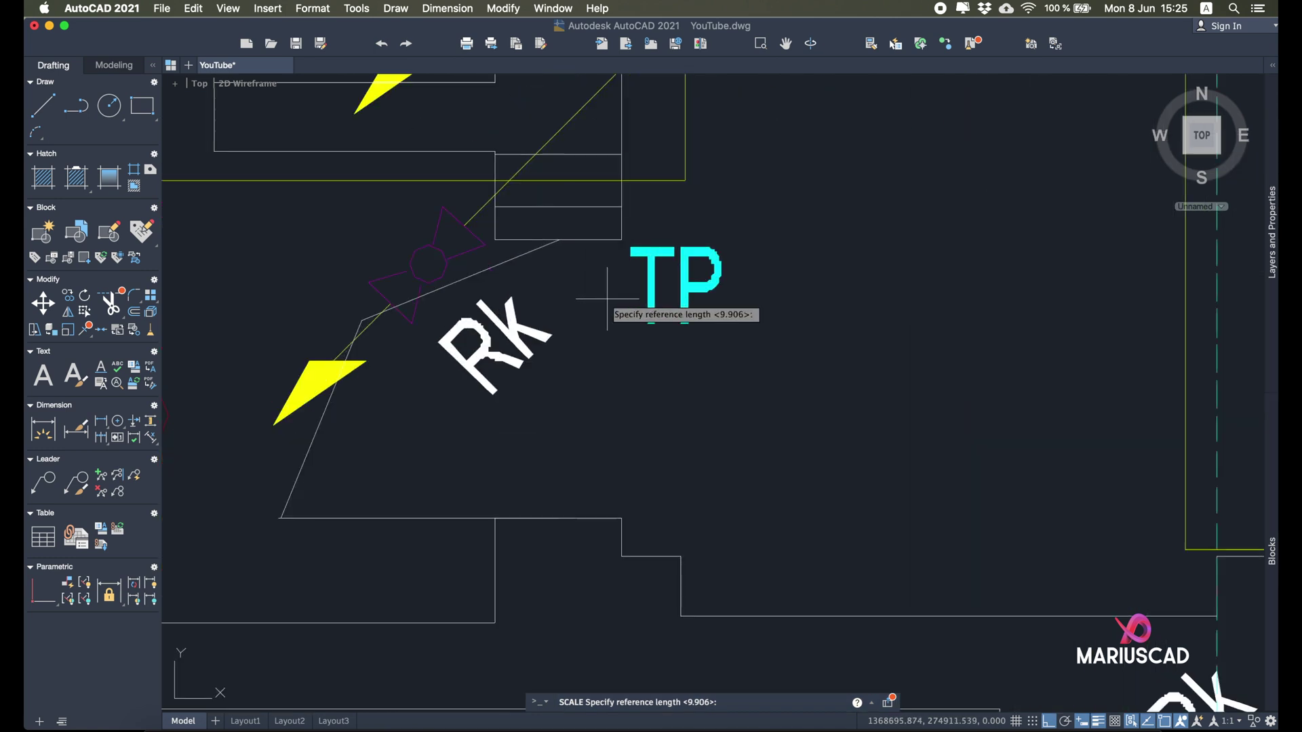
click(628, 203)
middle_drag(631, 639, 651, 540)
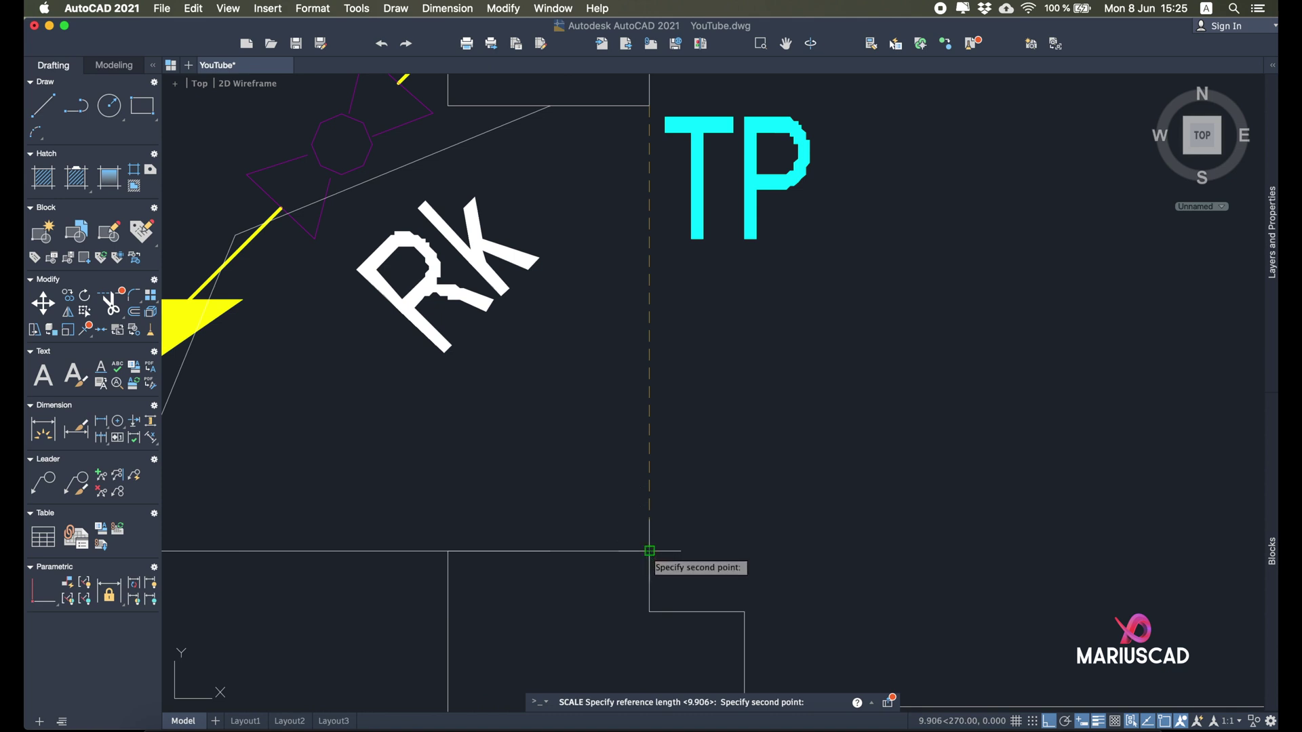
click(650, 551)
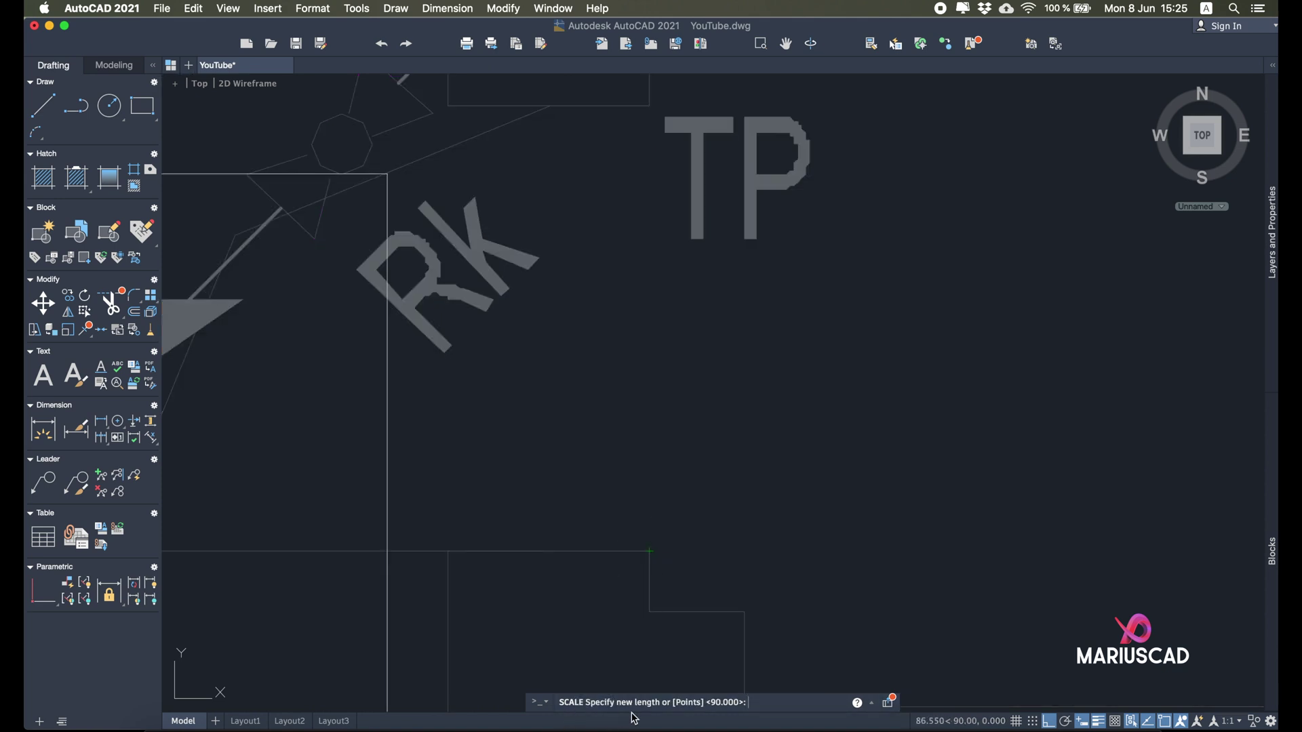
text(90)
key(Return)
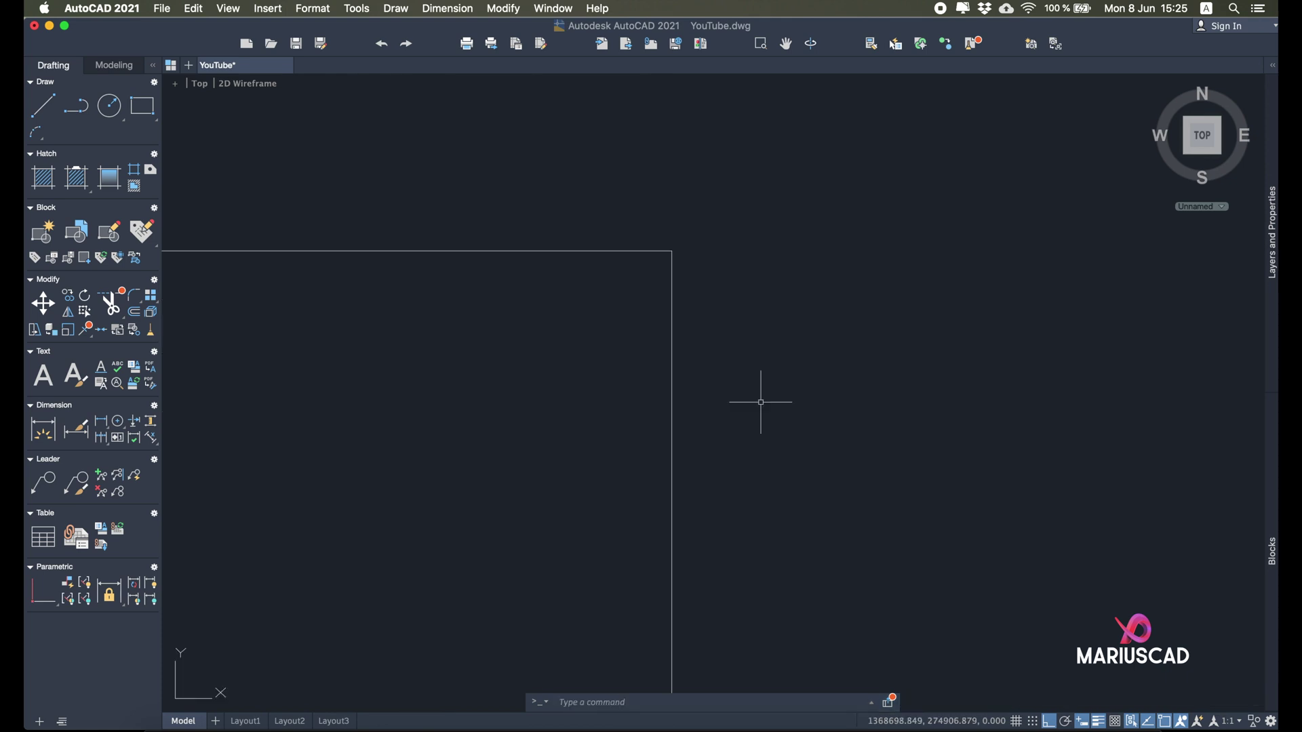
Step: Measure apartment 9's entrance door opening on the reference-scaled plan between its wall corners, and leave the measuring command
scroll(761, 403, down, 5)
scroll(761, 403, down, 5)
scroll(746, 345, up, 6)
middle_drag(780, 407, 679, 217)
scroll(714, 425, up, 2)
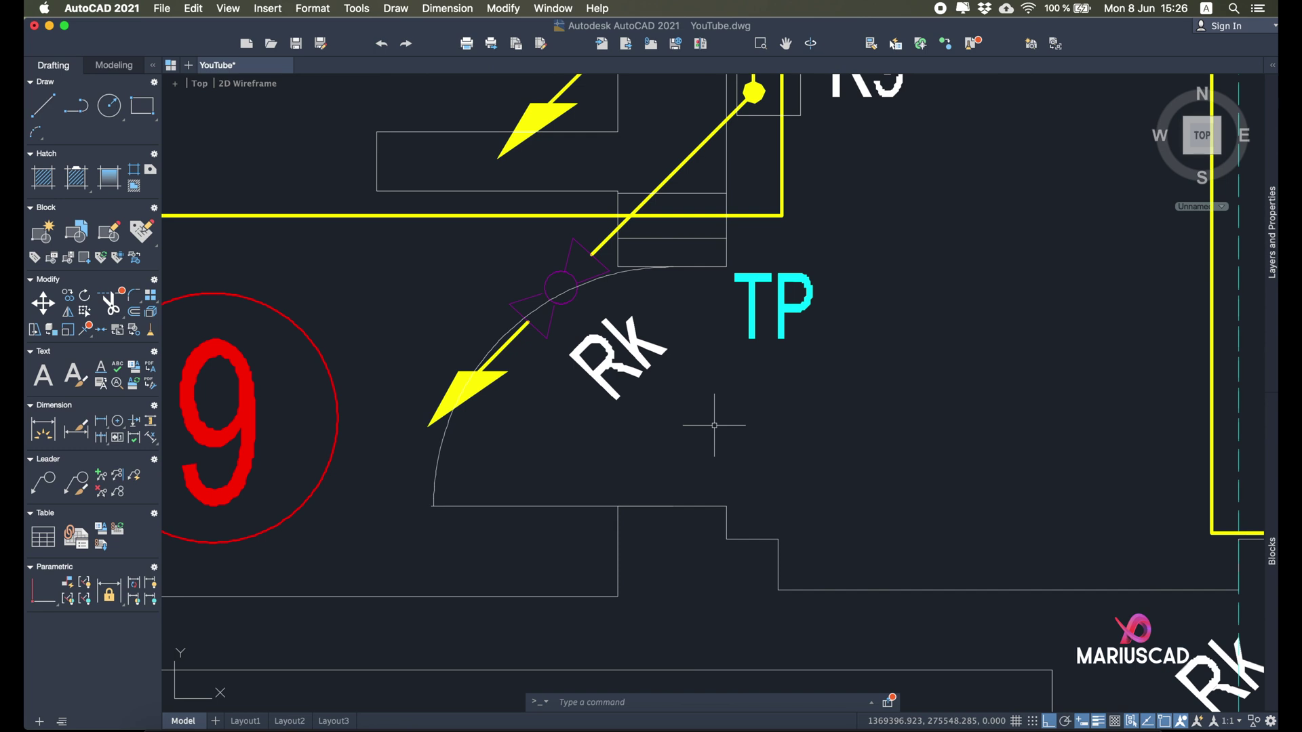
text(meas)
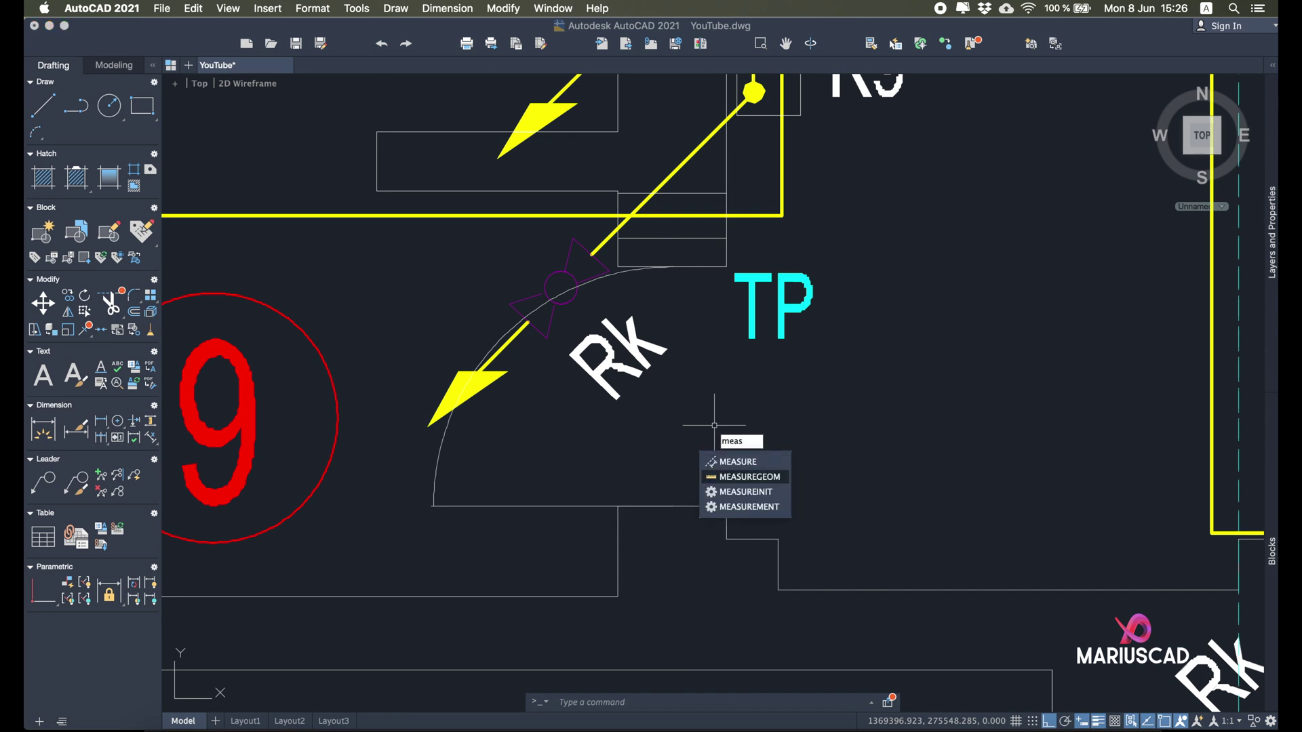
key(Return)
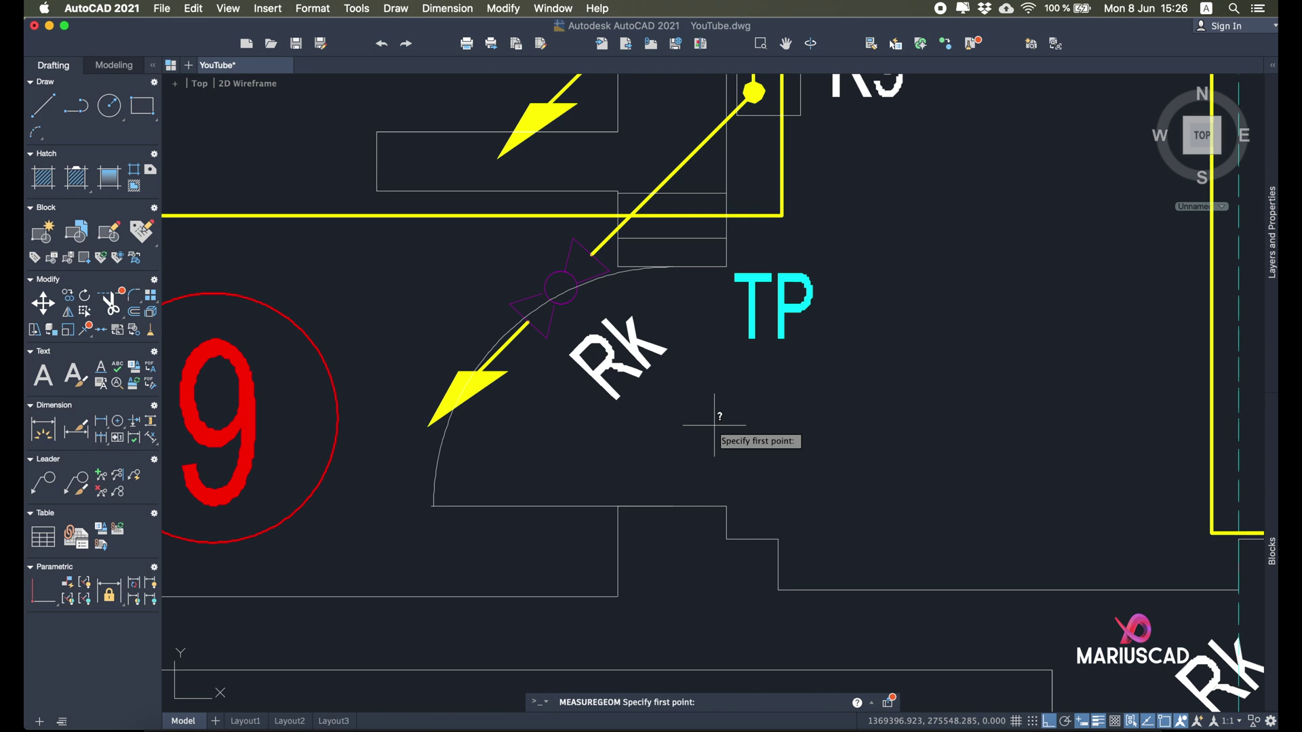
click(726, 267)
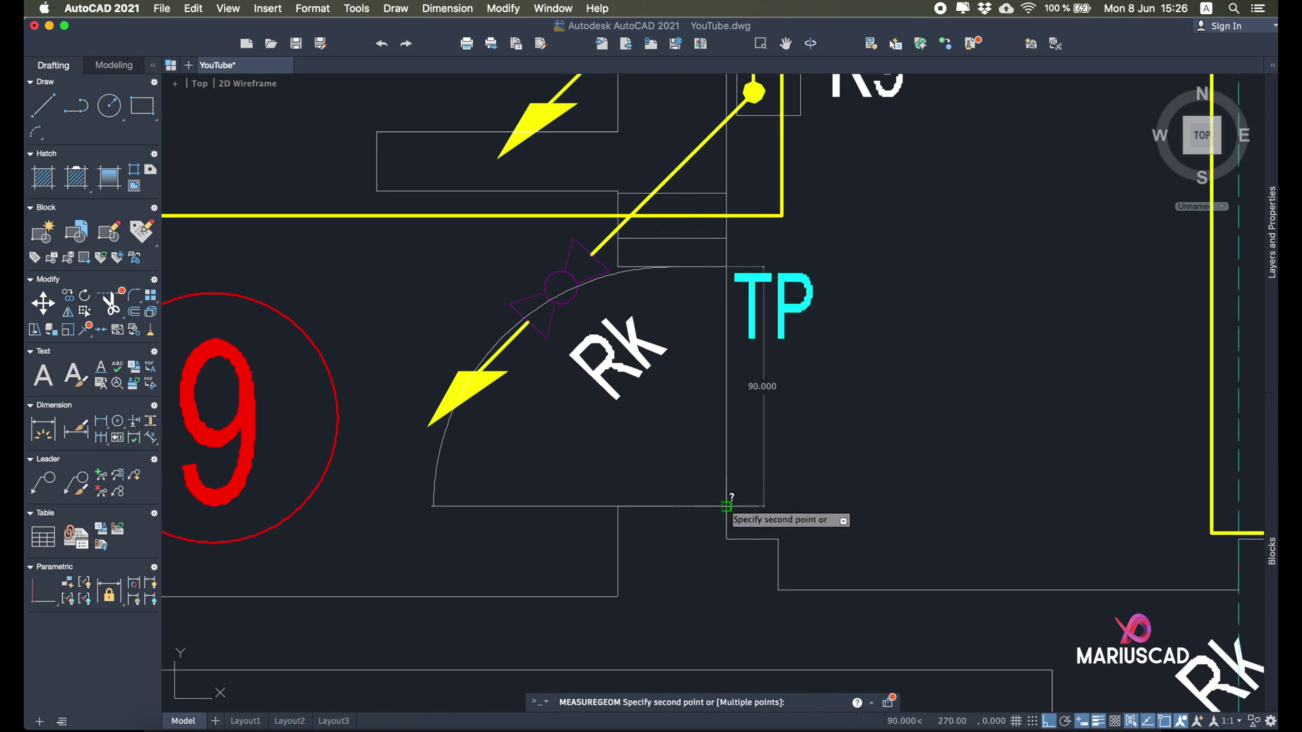
click(726, 506)
key(Escape)
Step: Examine how the imported CASA SCARII ETAJ 2 label is built by selecting one of its letters, and clear the selection
scroll(726, 505, down, 12)
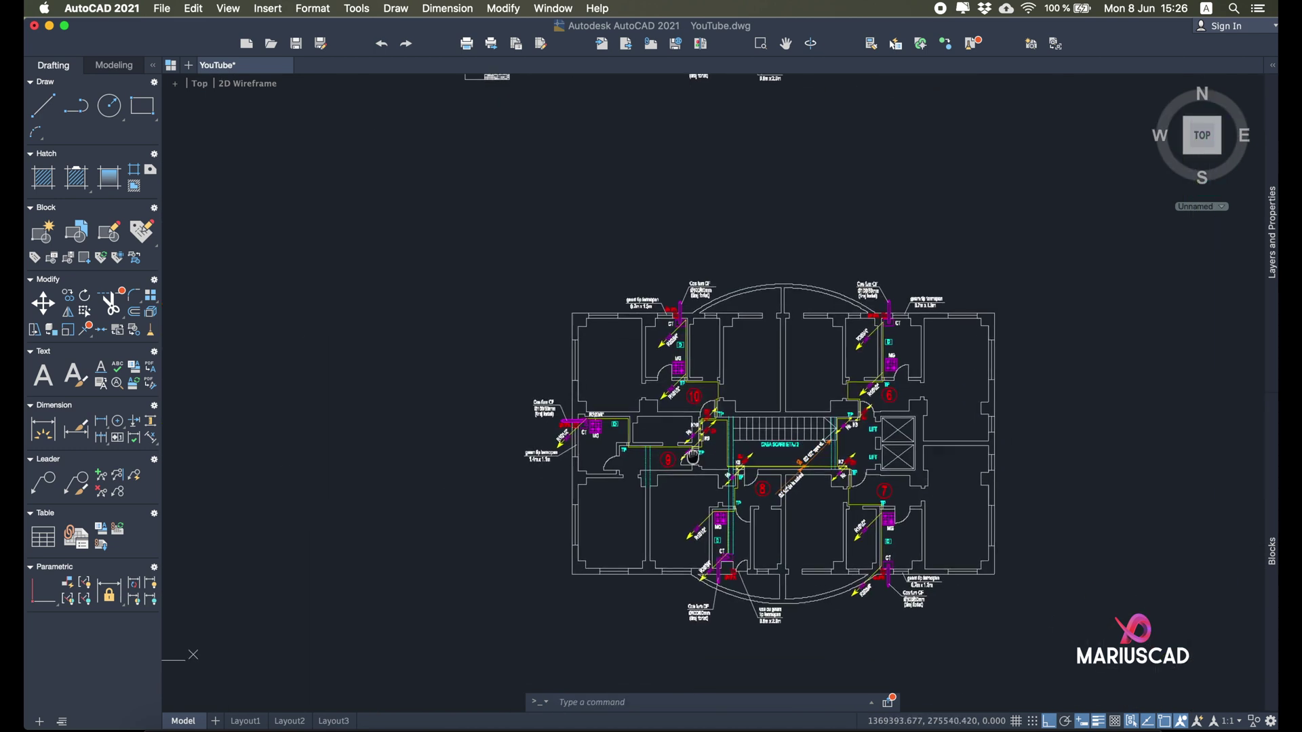
scroll(838, 372, up, 15)
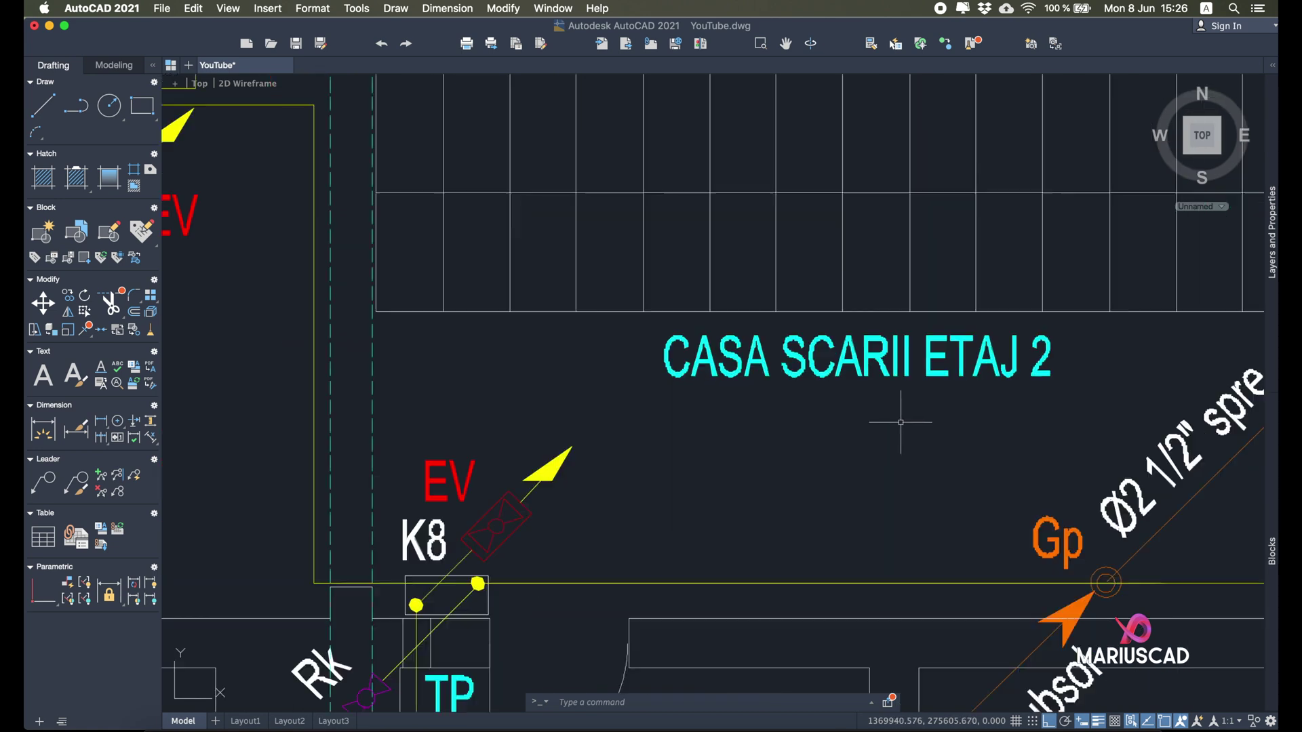
scroll(838, 371, up, 5)
scroll(638, 380, down, 5)
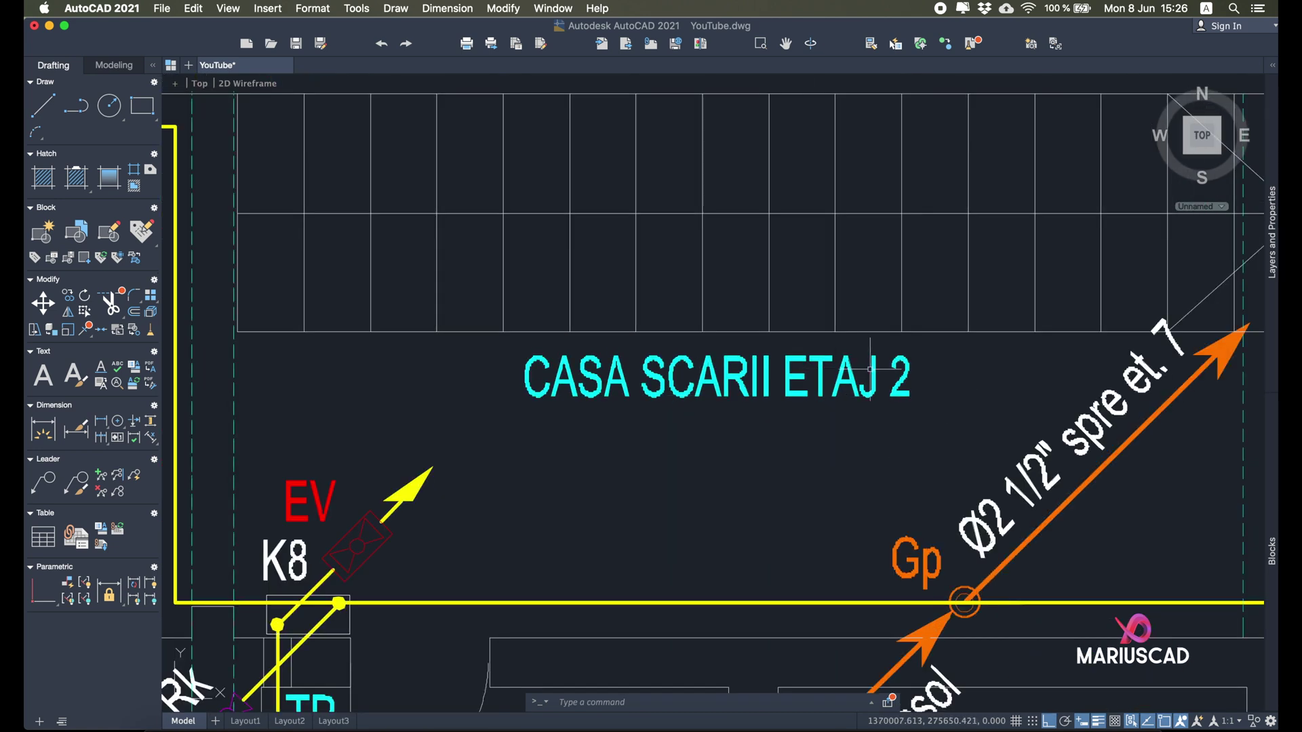
scroll(637, 379, up, 3)
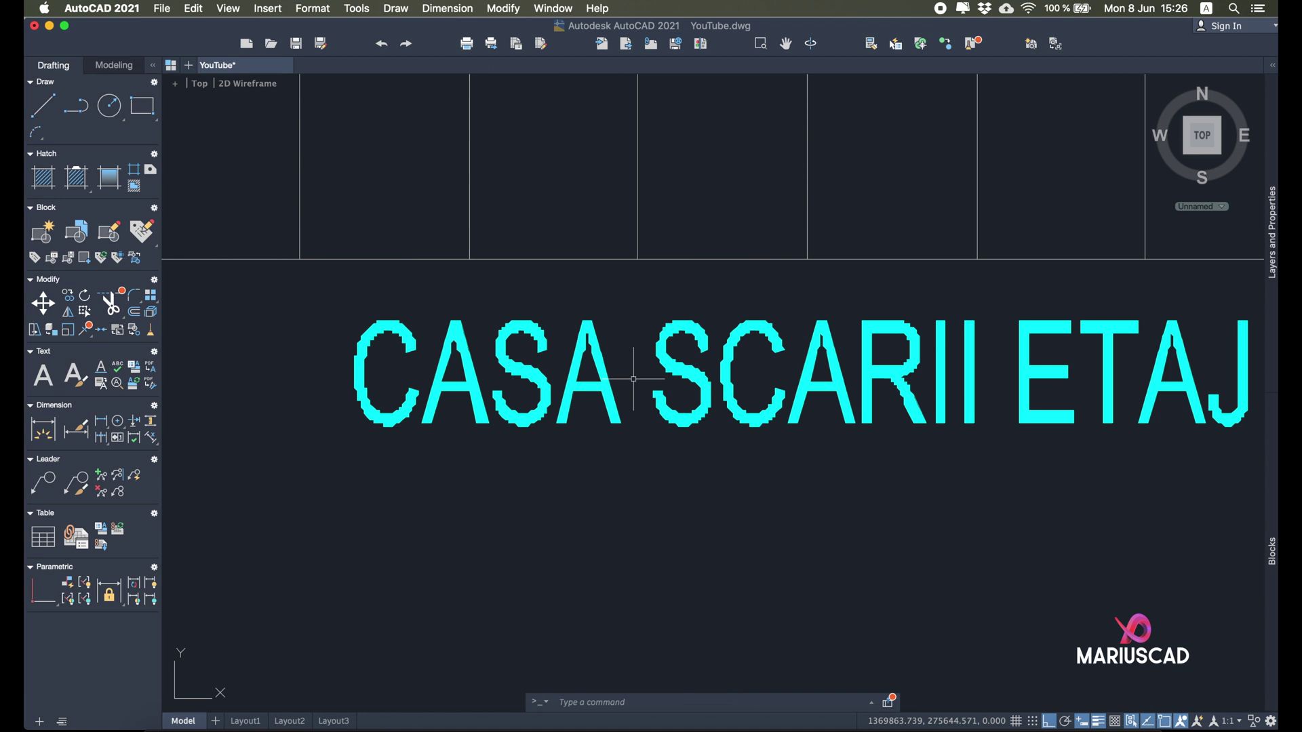
click(603, 381)
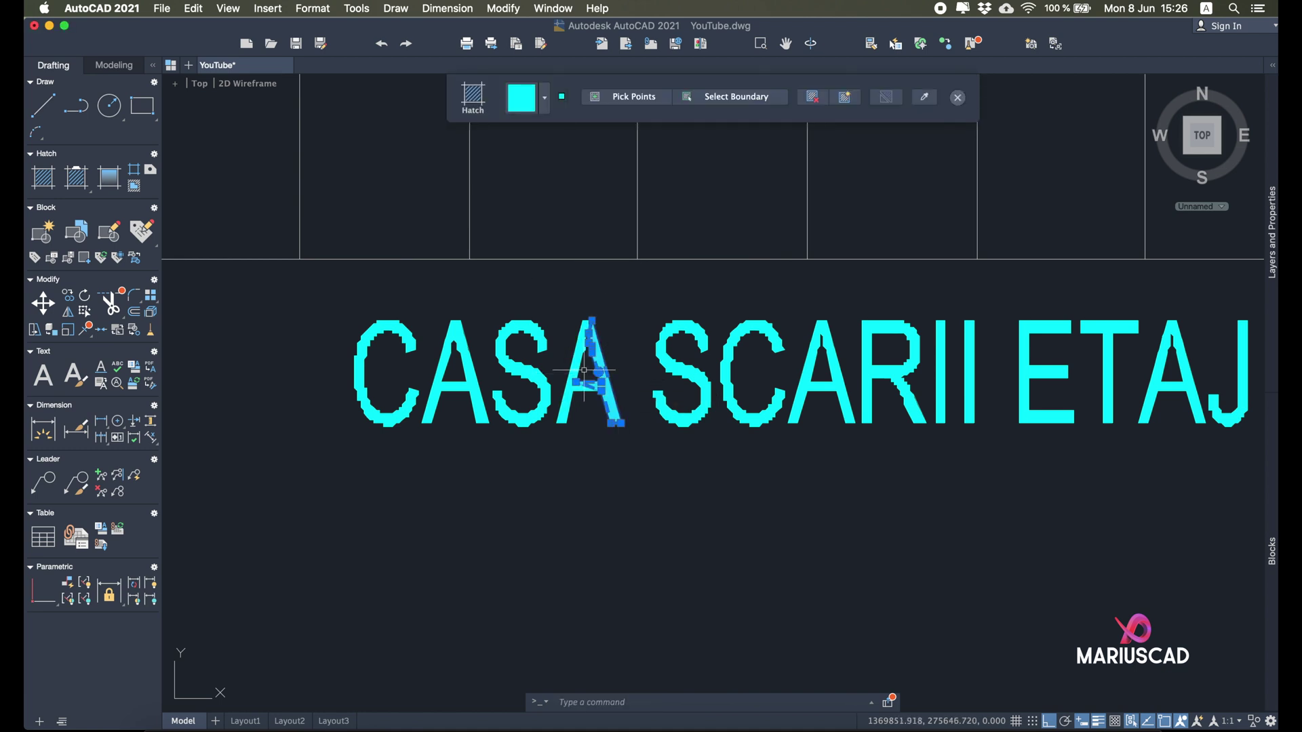
key(Escape)
scroll(728, 454, down, 3)
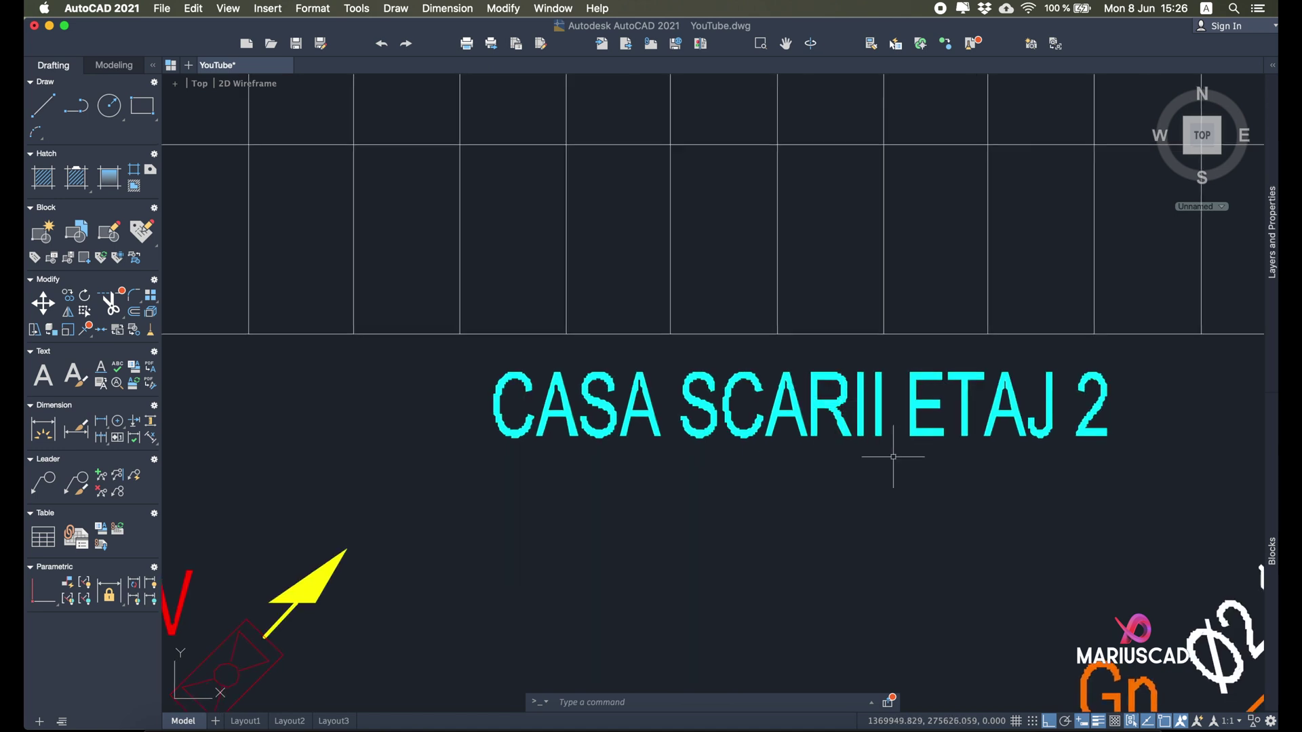
Step: Try to convert the whole CASA SCARII ETAJ 2 label to text with the PDFSHXTEXT command, and dismiss the report
text(pdf)
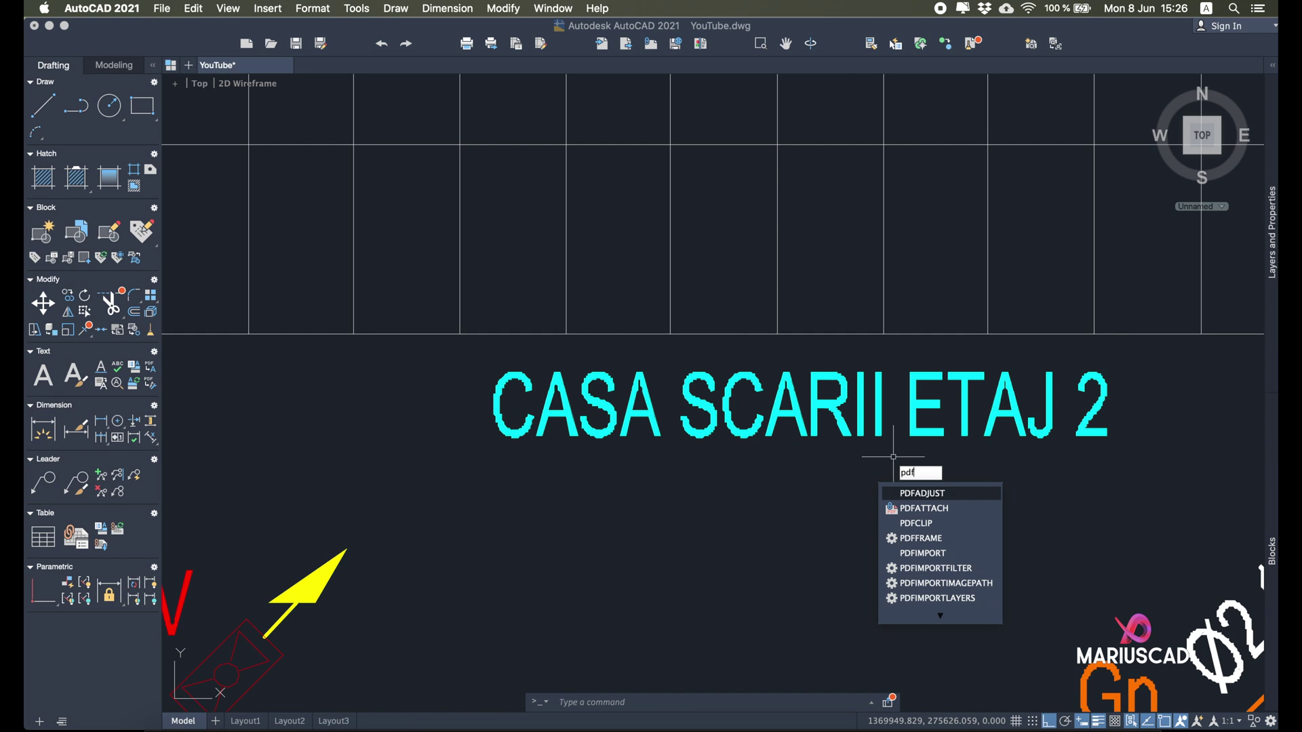
text(s)
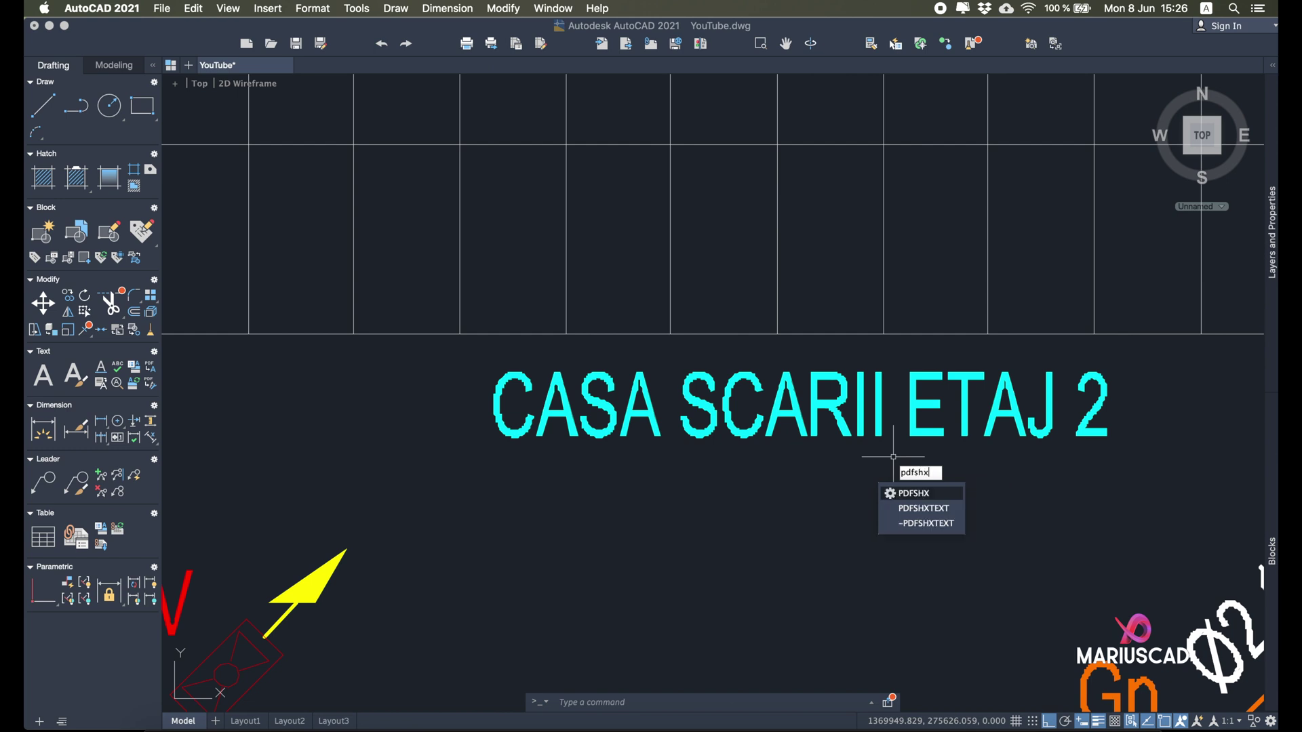
text(hx)
key(Down)
key(Return)
click(1138, 466)
click(450, 351)
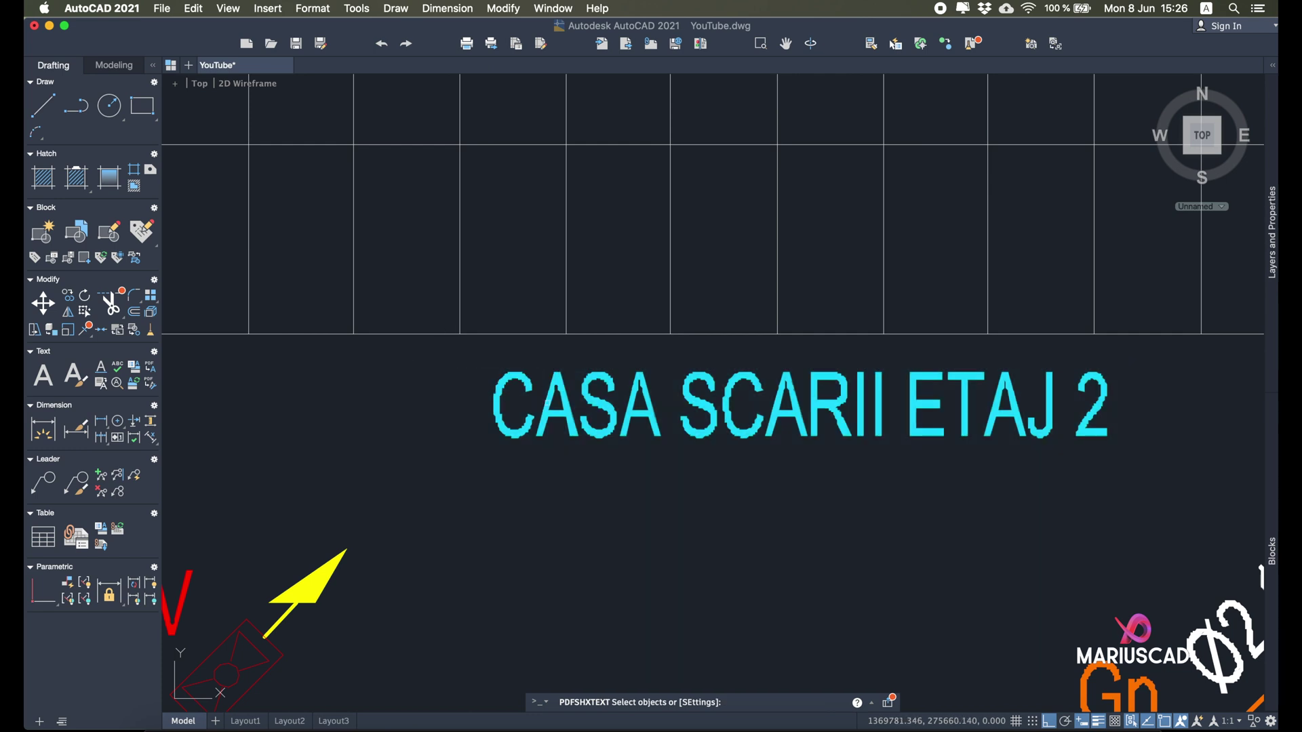
key(Return)
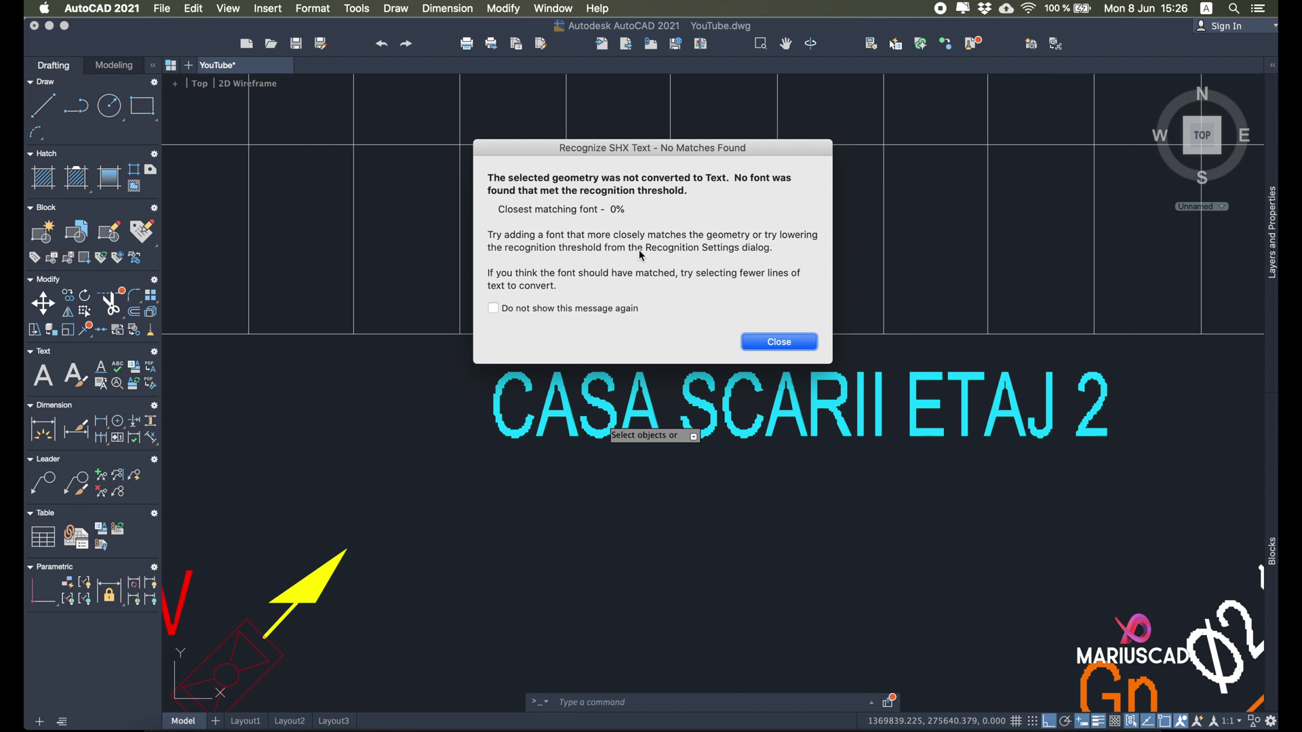
click(763, 341)
Step: Check the object type of a letter I in the word SCARII by selecting it, and clear the selection
middle_drag(792, 451, 650, 461)
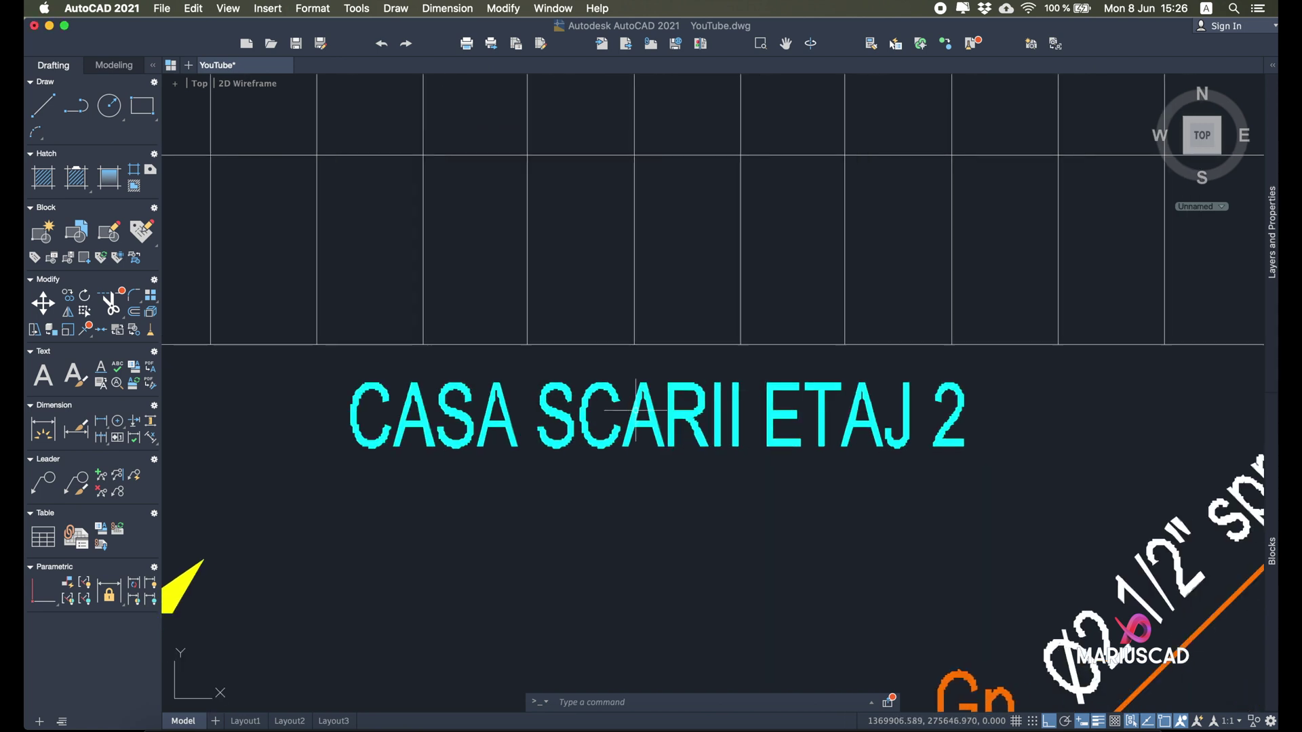
text(h)
key(Return)
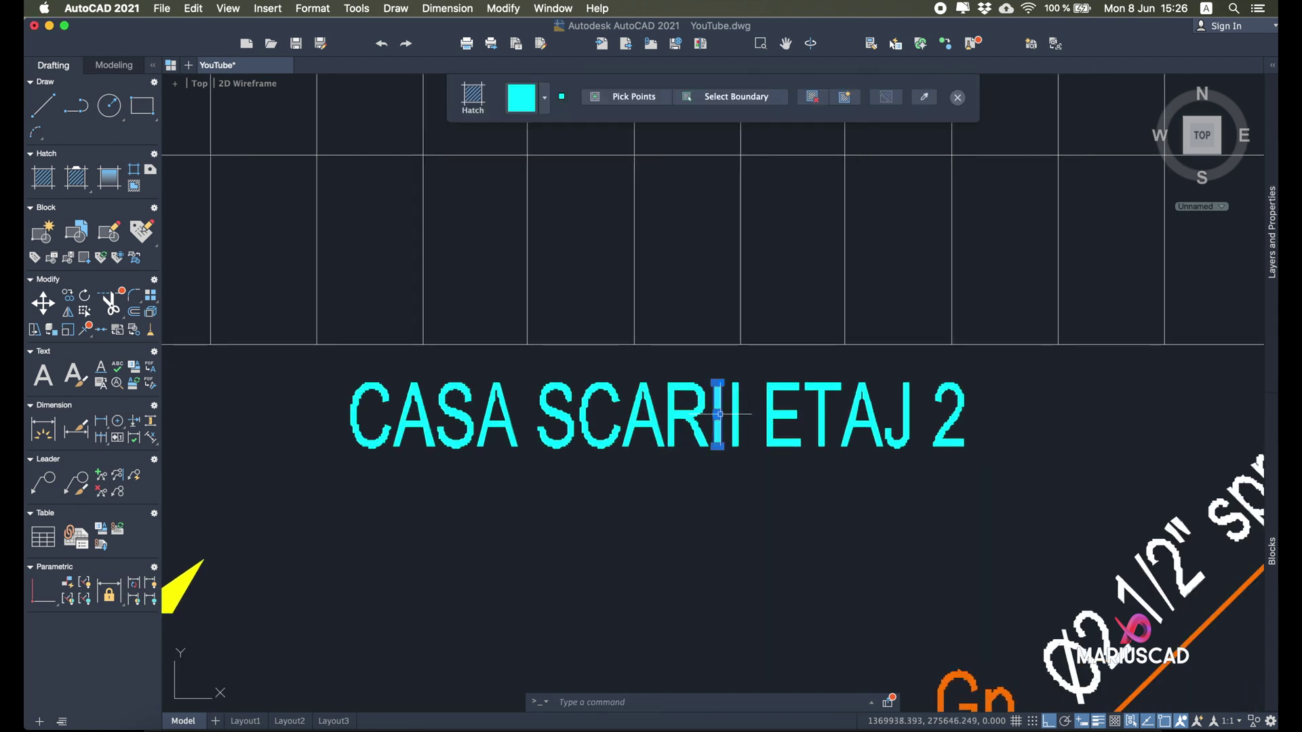
key(Escape)
Step: Examine the line-drawn text labels around the Statie filtrare si pompare apa gri box in the other imported drawing
scroll(718, 414, up, 2)
scroll(717, 414, down, 10)
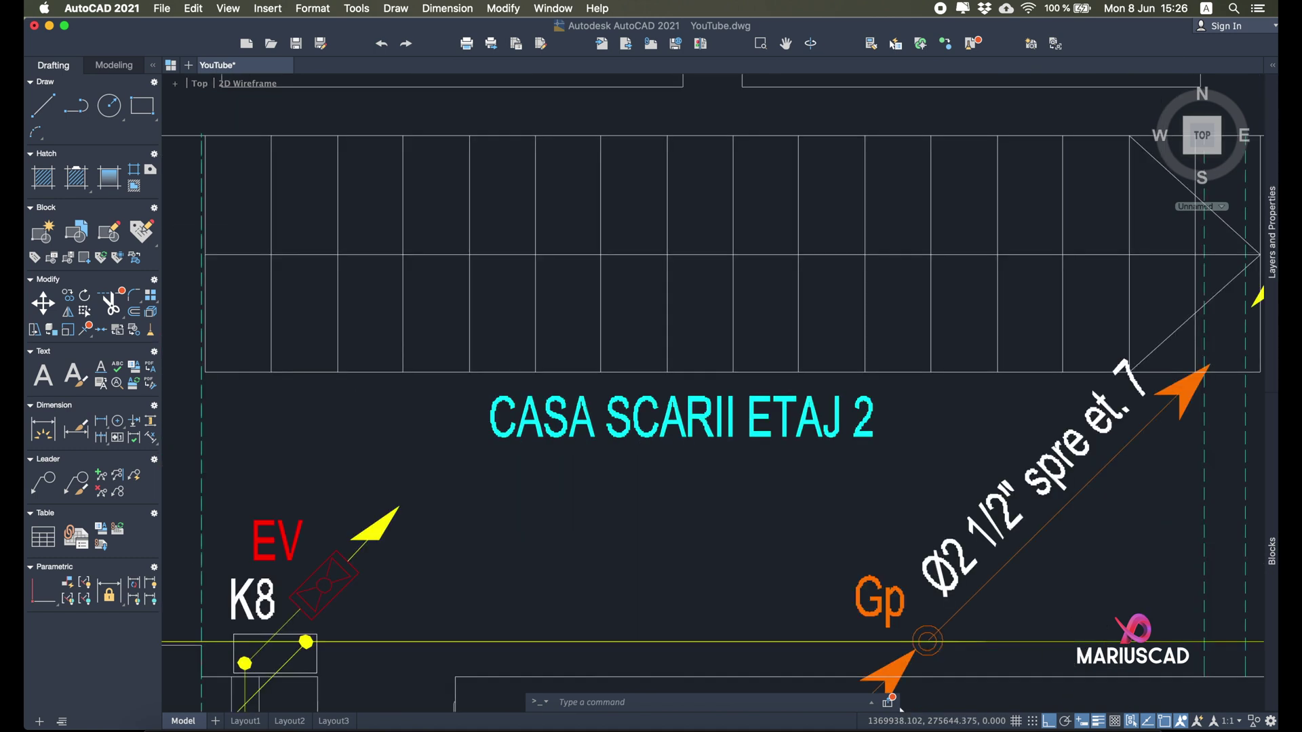
scroll(984, 272, down, 5)
middle_drag(475, 475, 766, 387)
scroll(766, 387, down, 3)
scroll(746, 360, down, 3)
scroll(762, 436, up, 10)
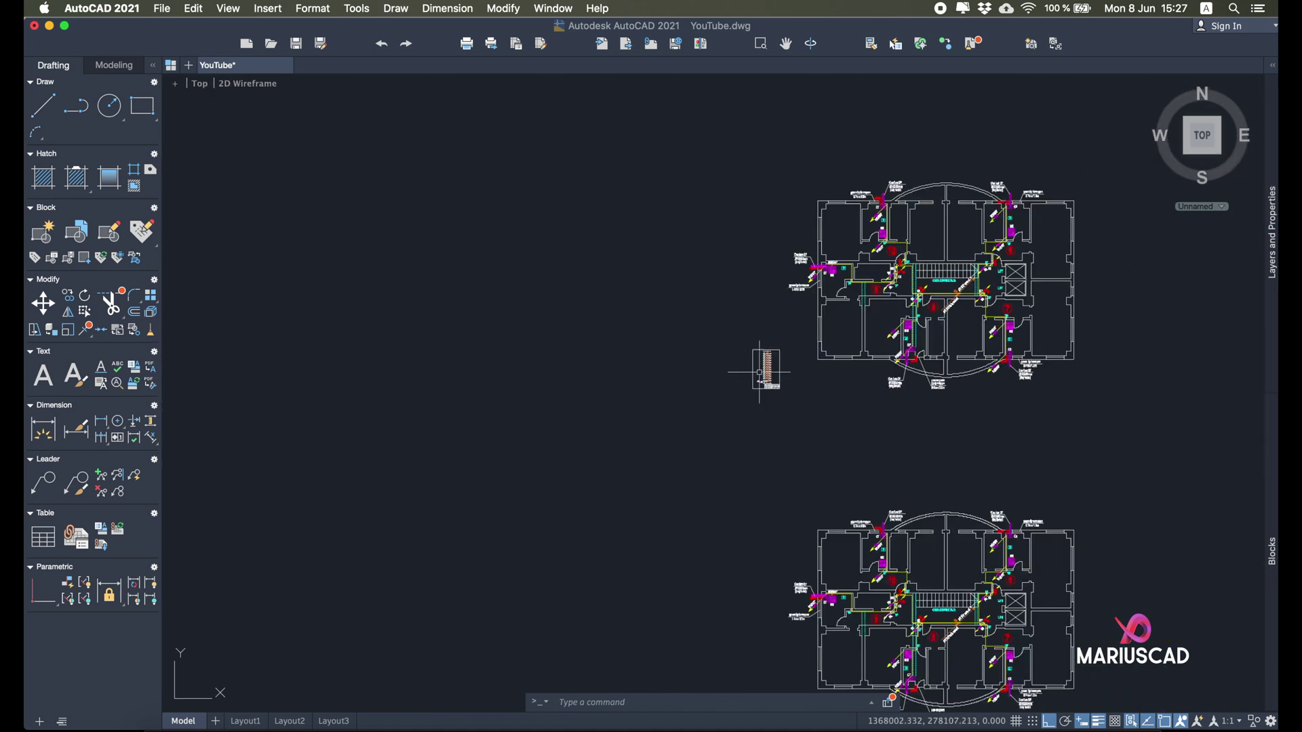
scroll(678, 380, up, 4)
scroll(591, 310, up, 3)
scroll(706, 355, down, 3)
middle_drag(706, 355, 775, 359)
scroll(959, 350, up, 3)
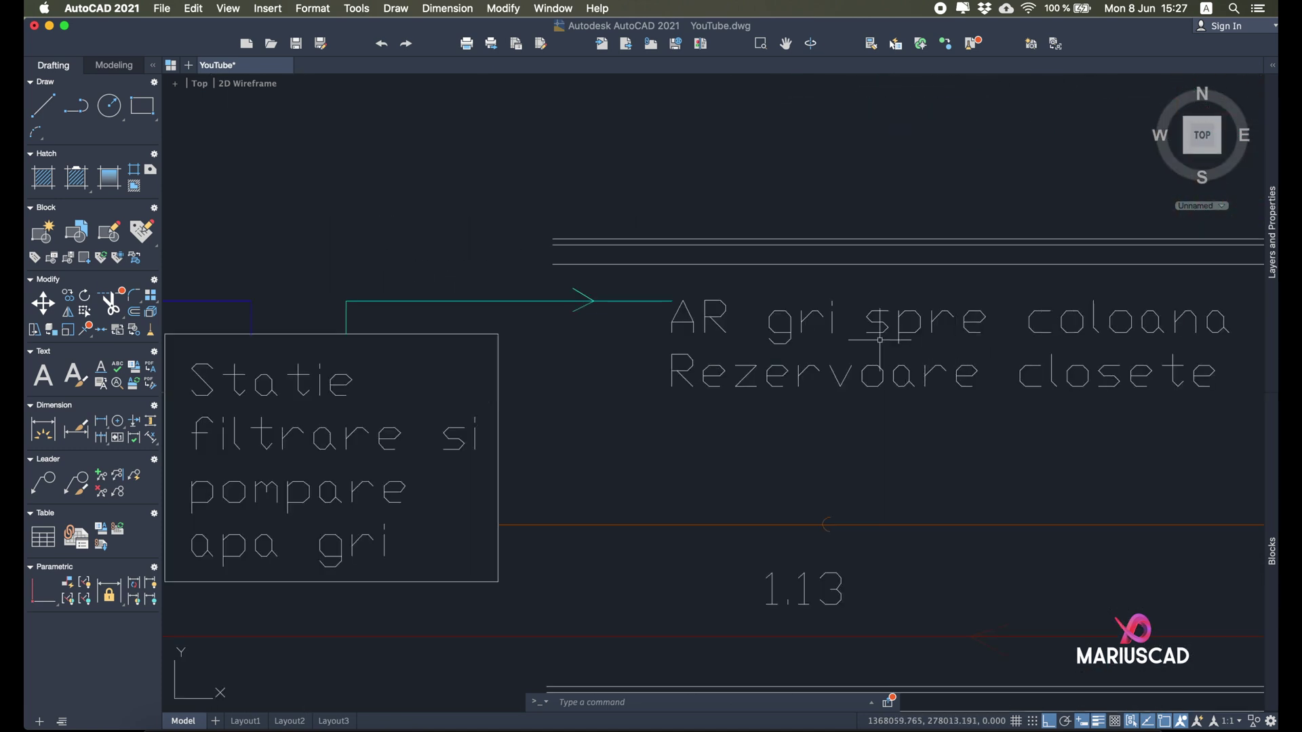
scroll(957, 322, down, 2)
middle_drag(255, 368, 507, 403)
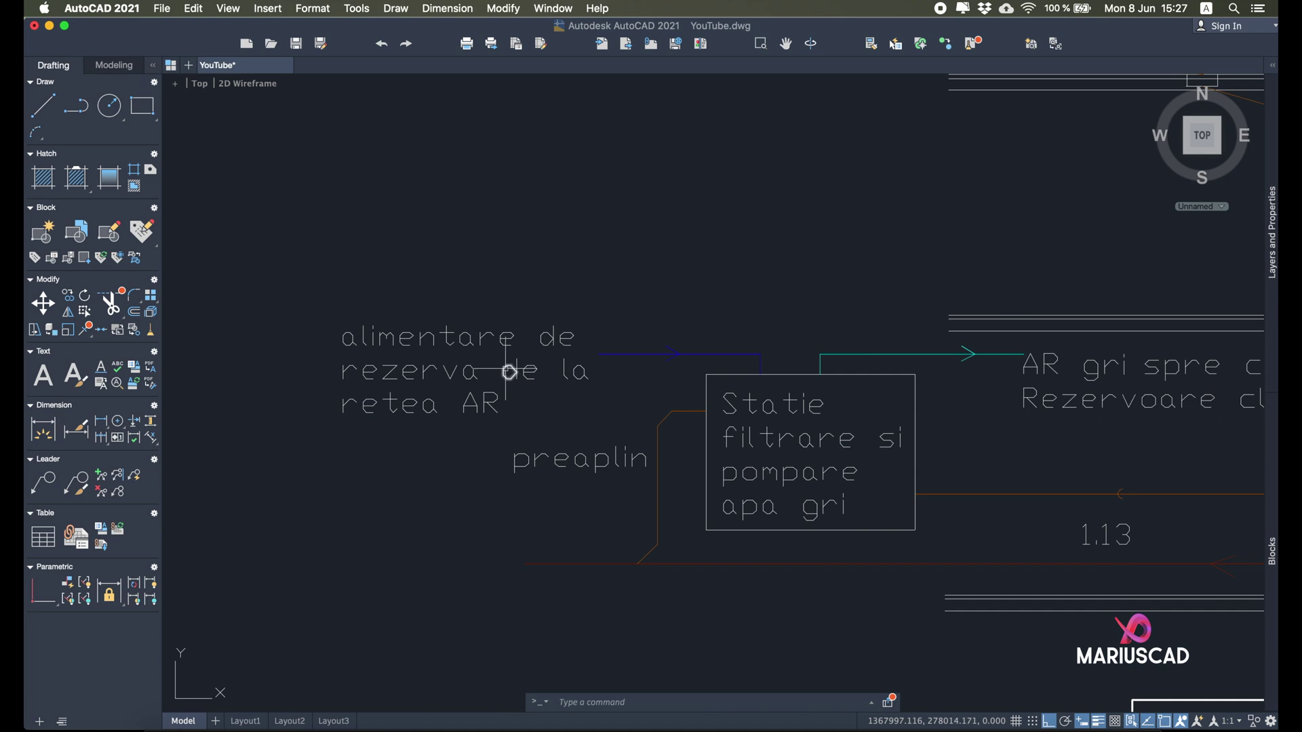
scroll(510, 372, up, 3)
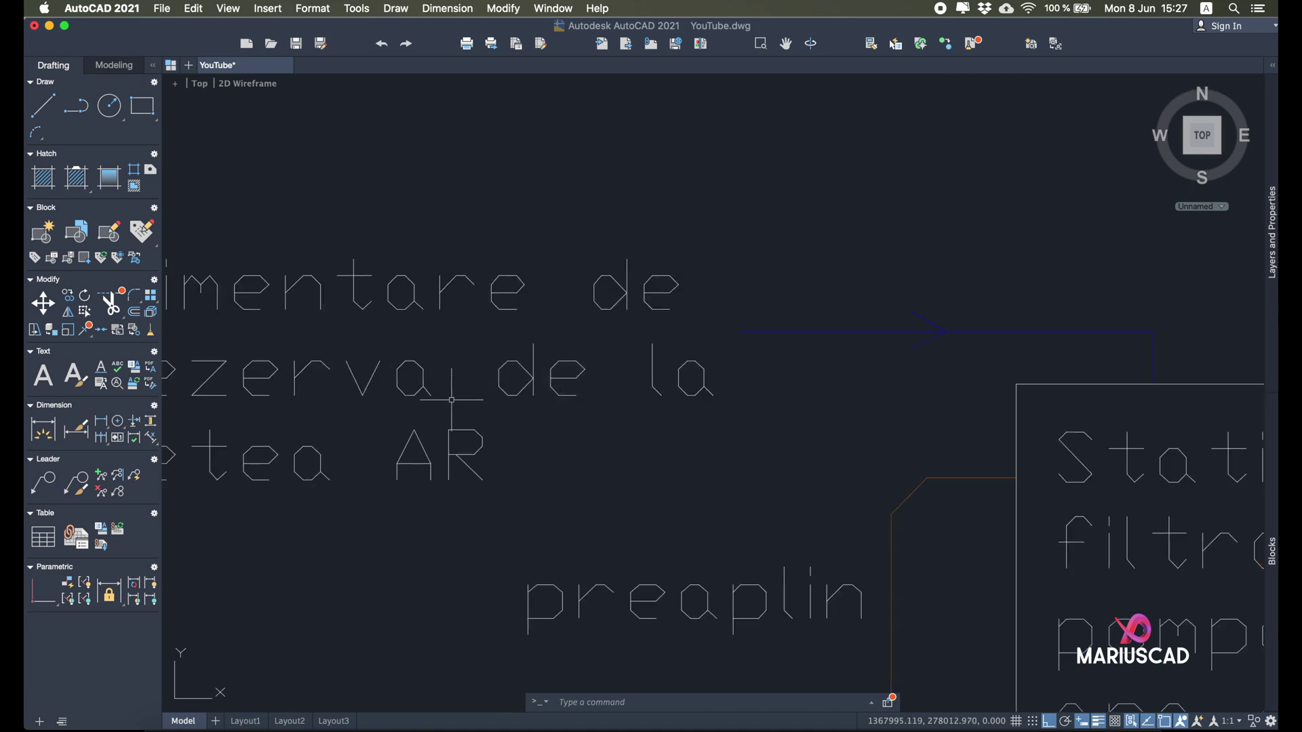
Step: Convert the three-line "alimentare de rezerva de la retea AR" label to text with PDFSHXTEXT, and close the report
scroll(451, 400, down, 2)
middle_drag(452, 400, 681, 458)
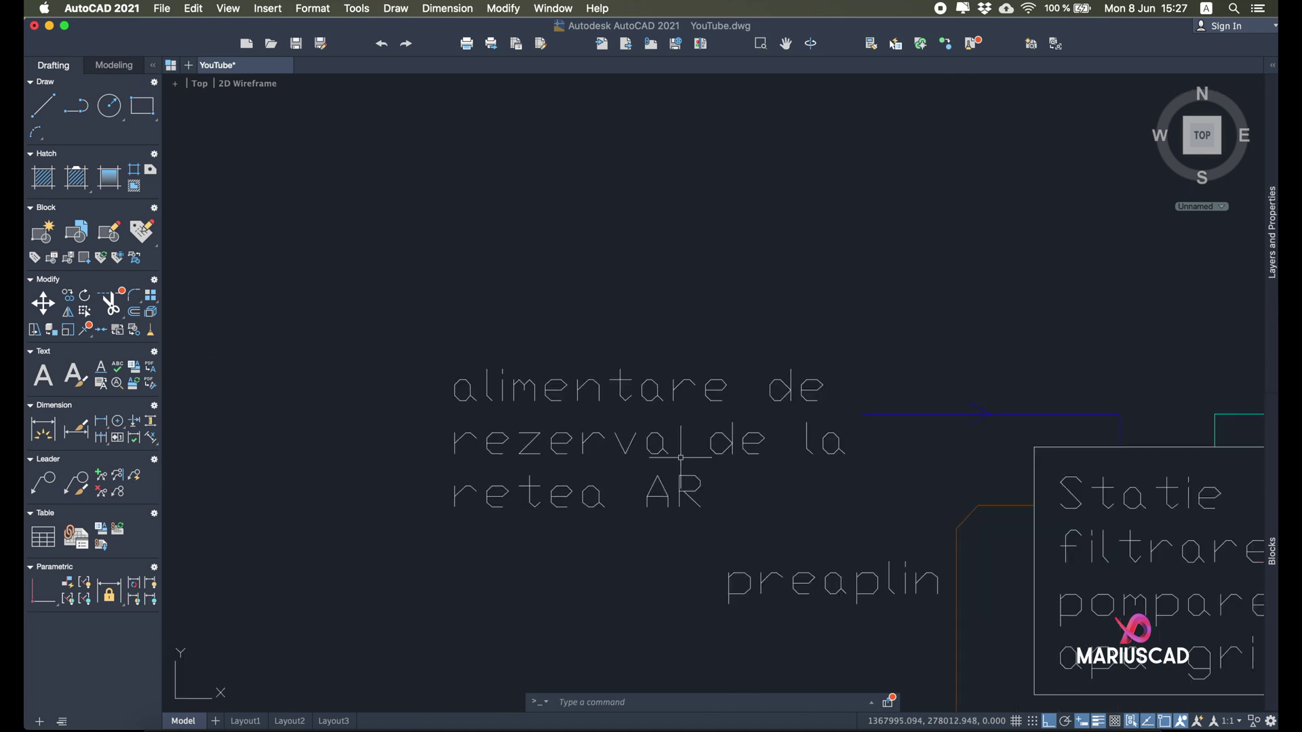
text(pdfshx)
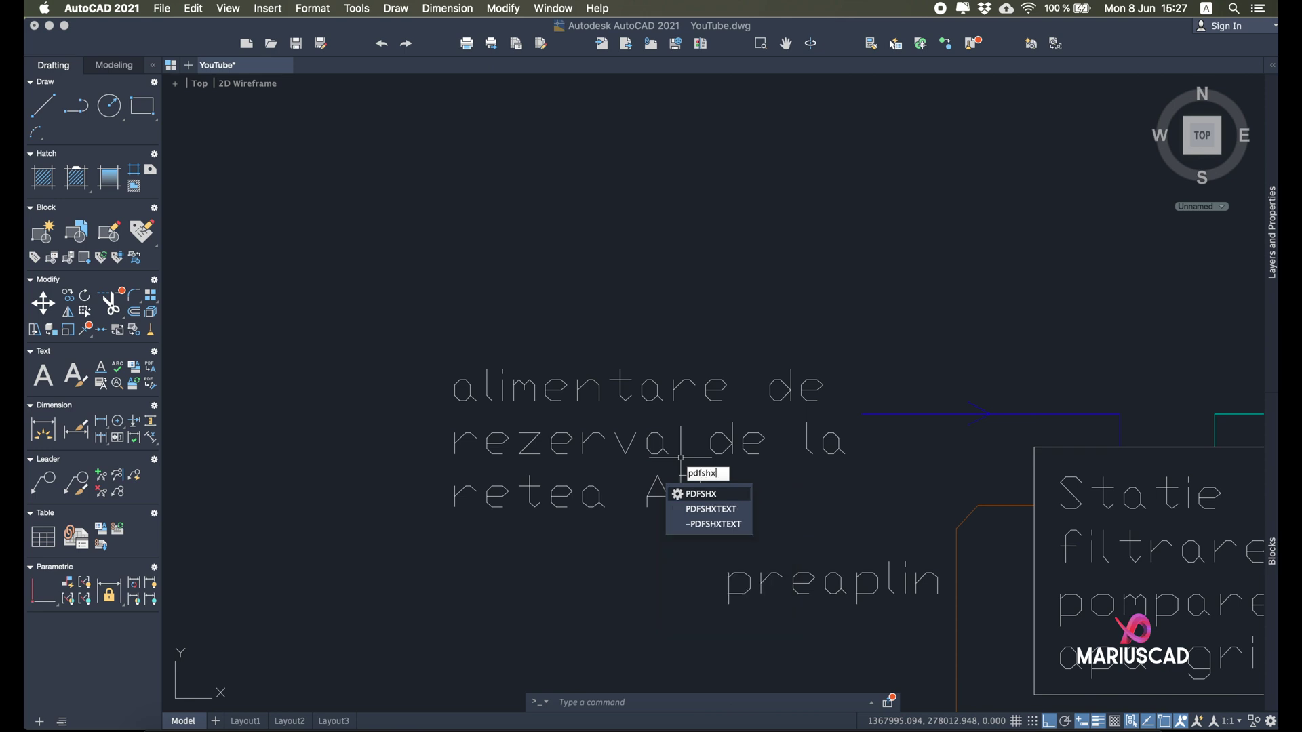
key(Down)
click(846, 531)
click(407, 266)
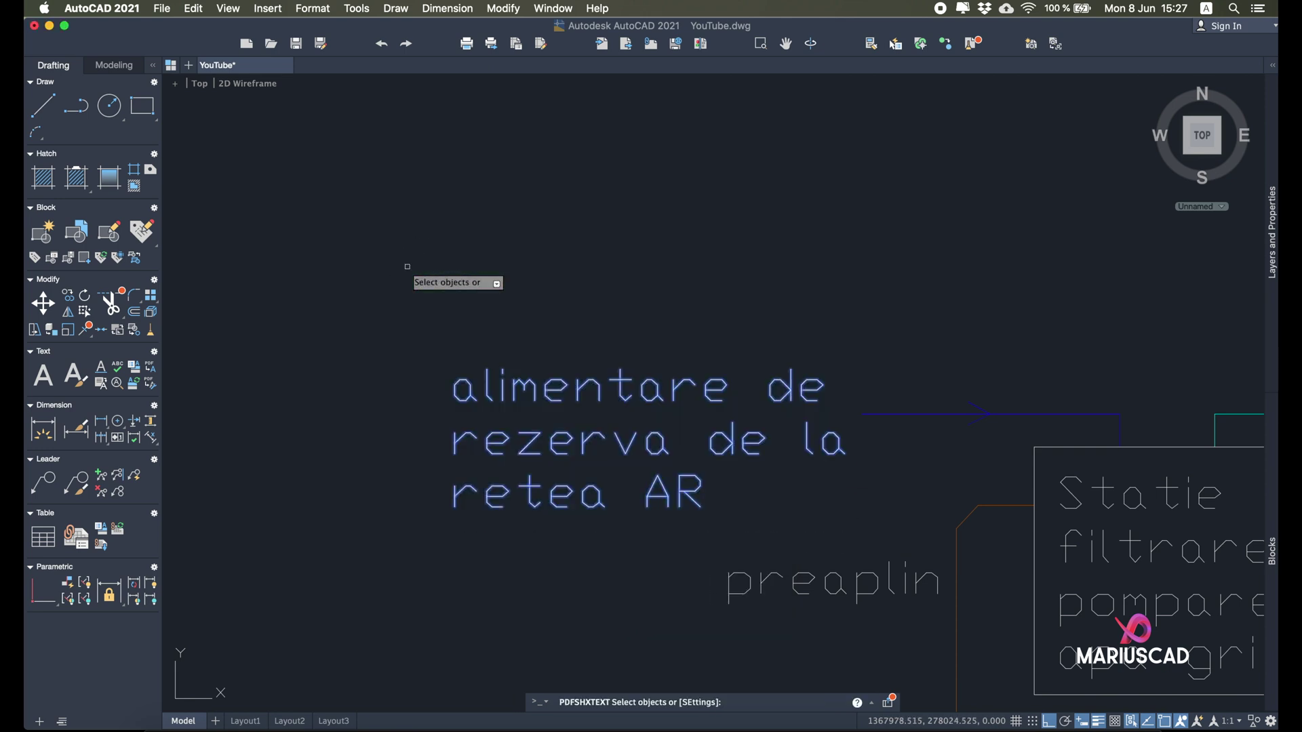
key(Return)
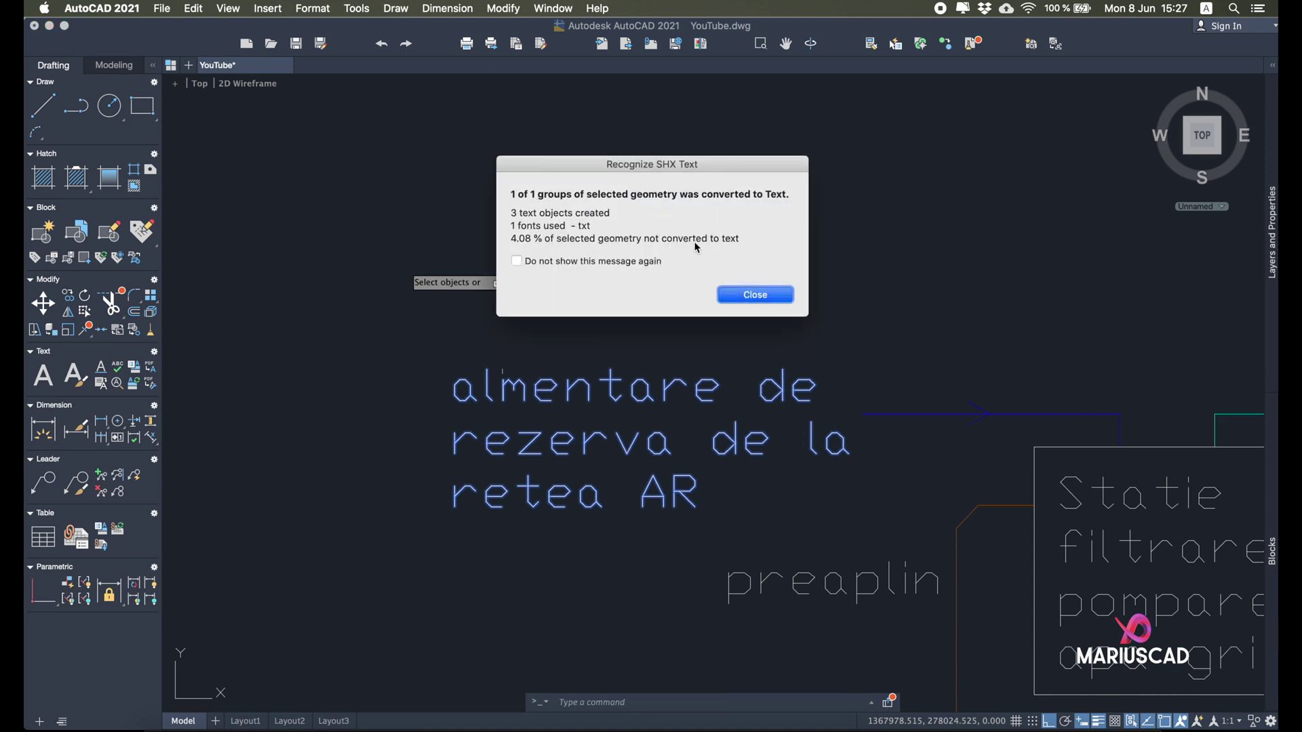
click(754, 295)
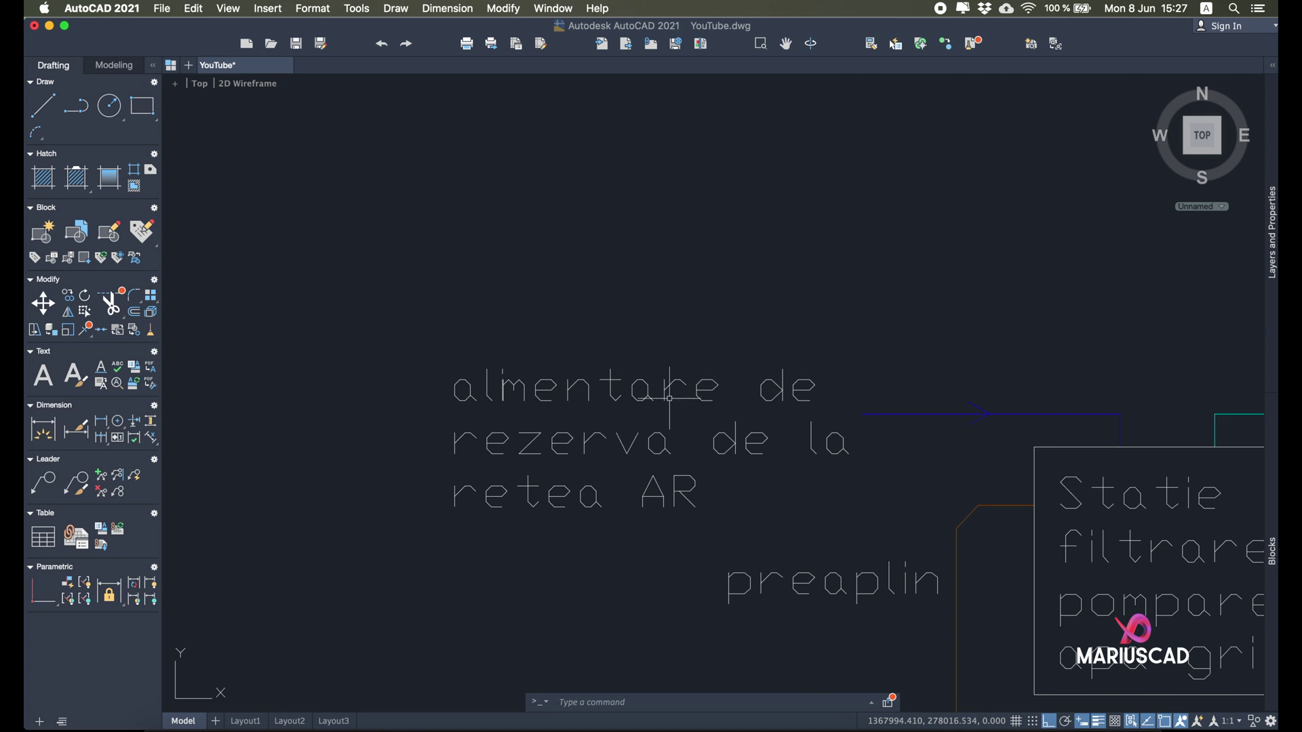
Step: Edit the converted "rezerva de la" text line, inserting "fdsefs" at its beginning, and finish editing
click(625, 445)
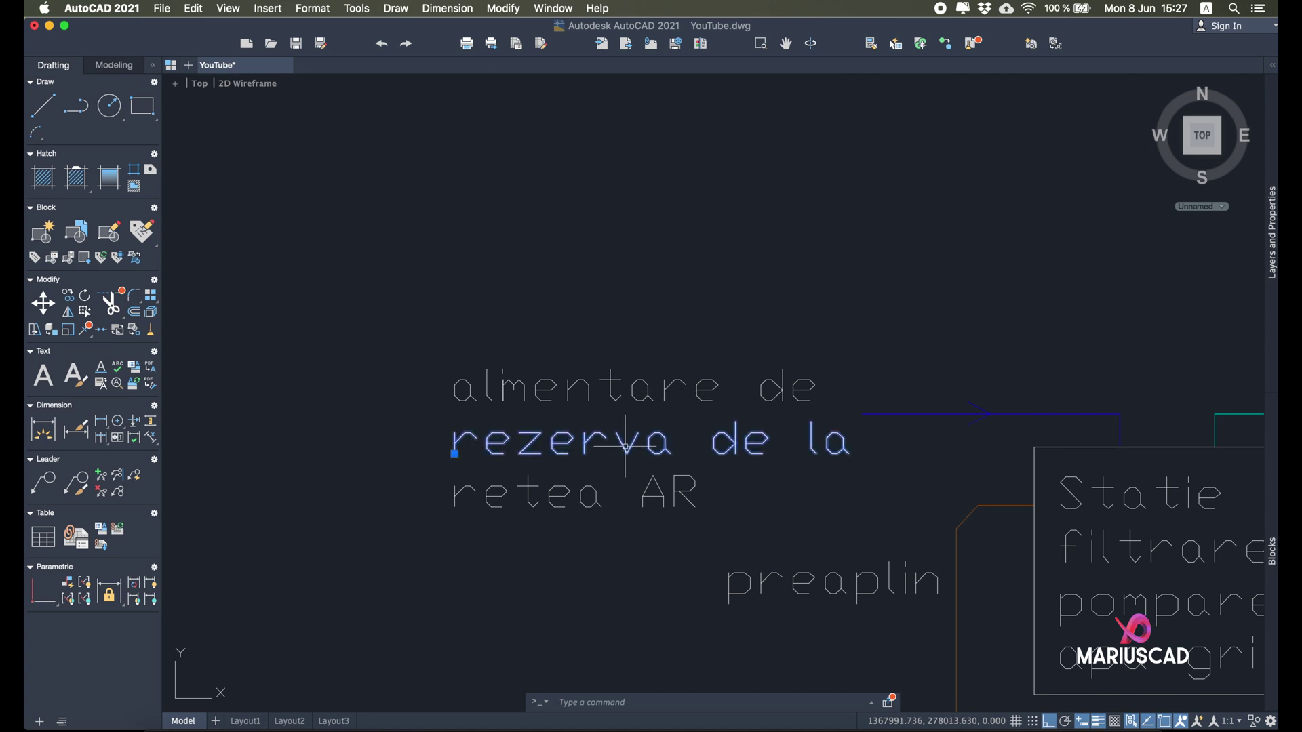
double_click(625, 445)
text(fdsefs)
click(605, 527)
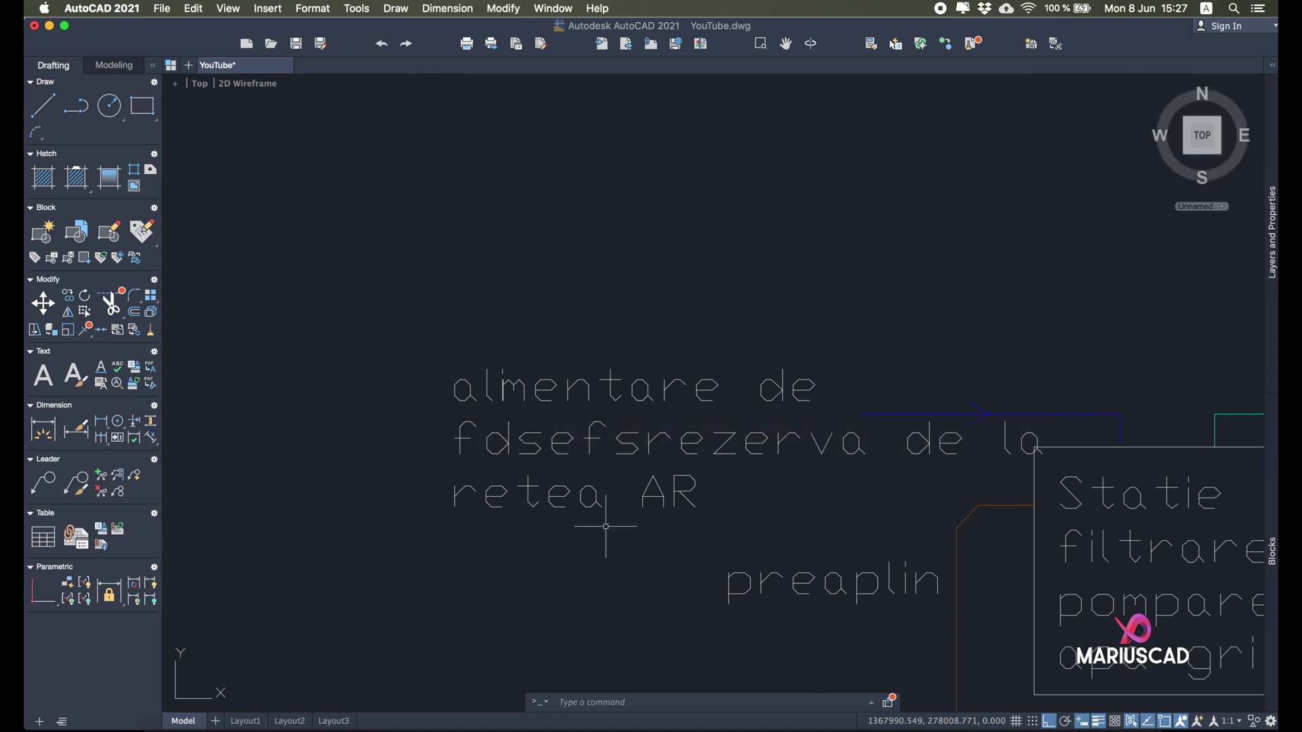
scroll(717, 502, down, 5)
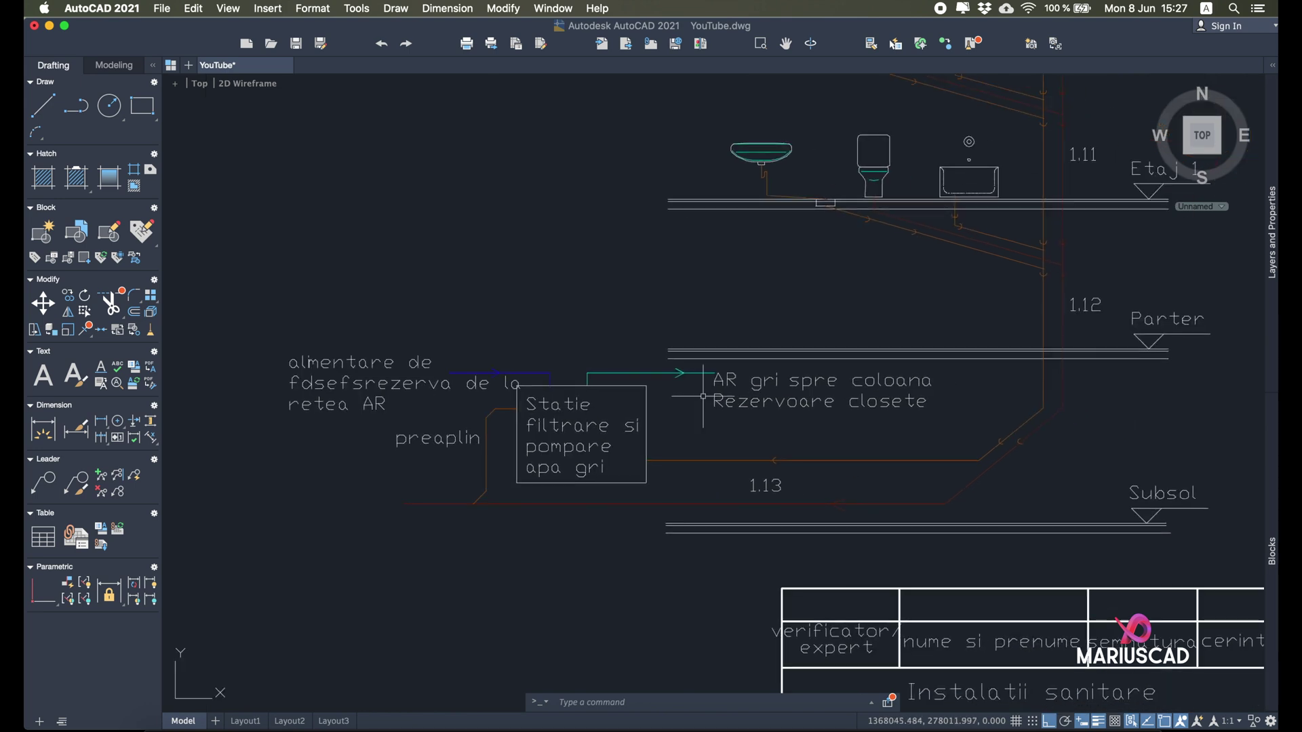
Step: Open the PDFSHXTEXT recognition settings while viewing the CASA SCARII ETAJ 2 label in the floor plan drawing
scroll(712, 398, down, 3)
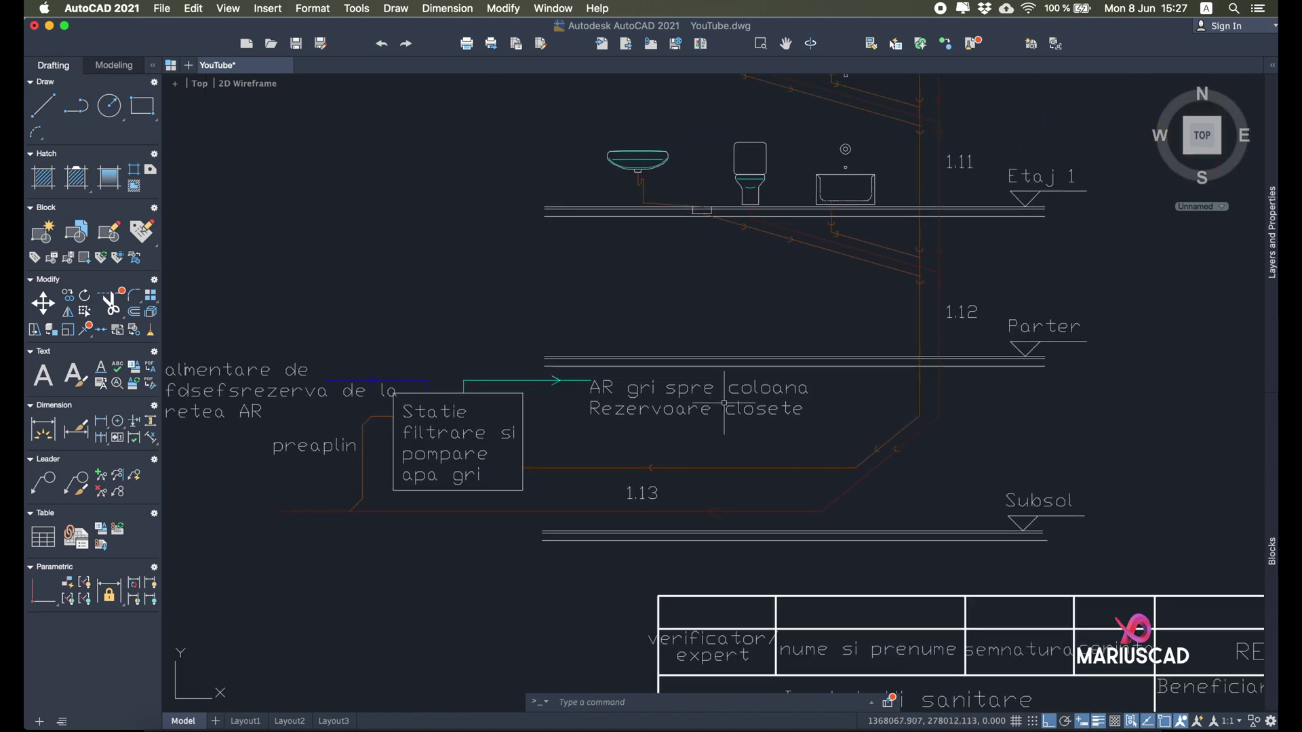
scroll(724, 404, down, 5)
middle_drag(1254, 380, 698, 506)
scroll(725, 271, up, 6)
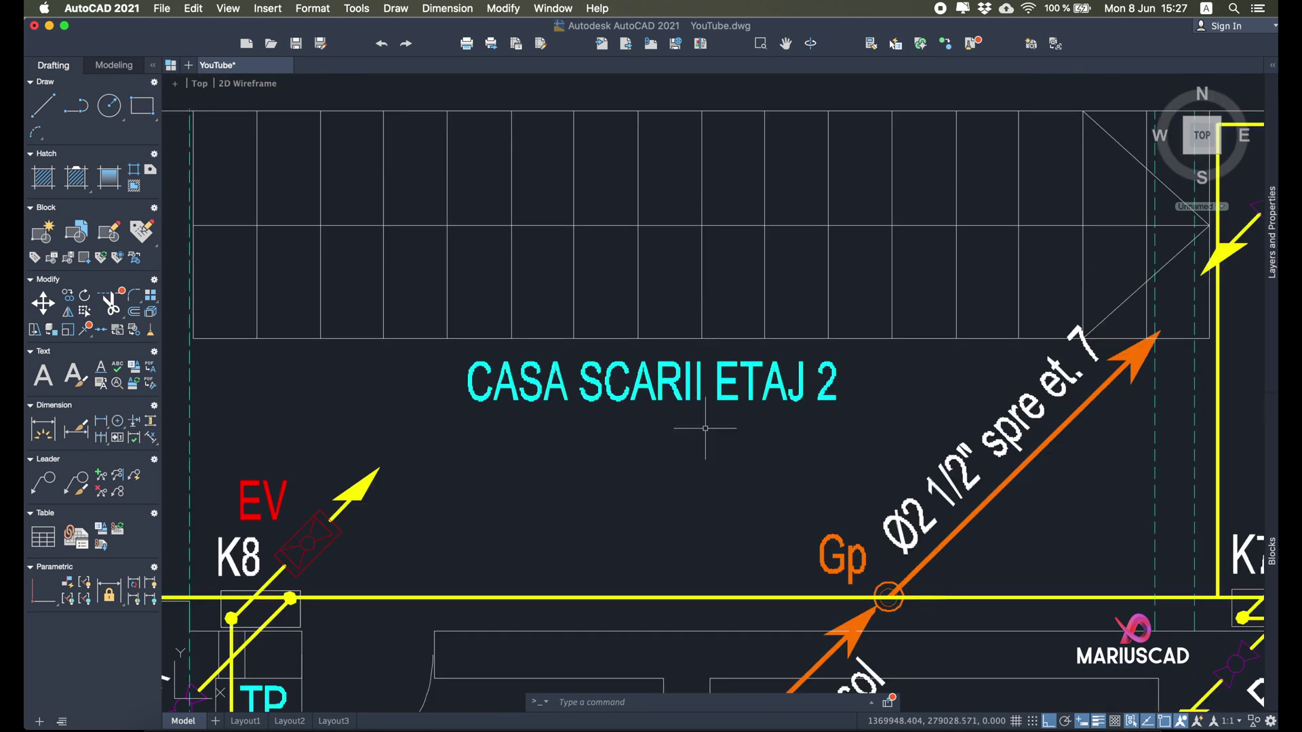
text(pdfshx)
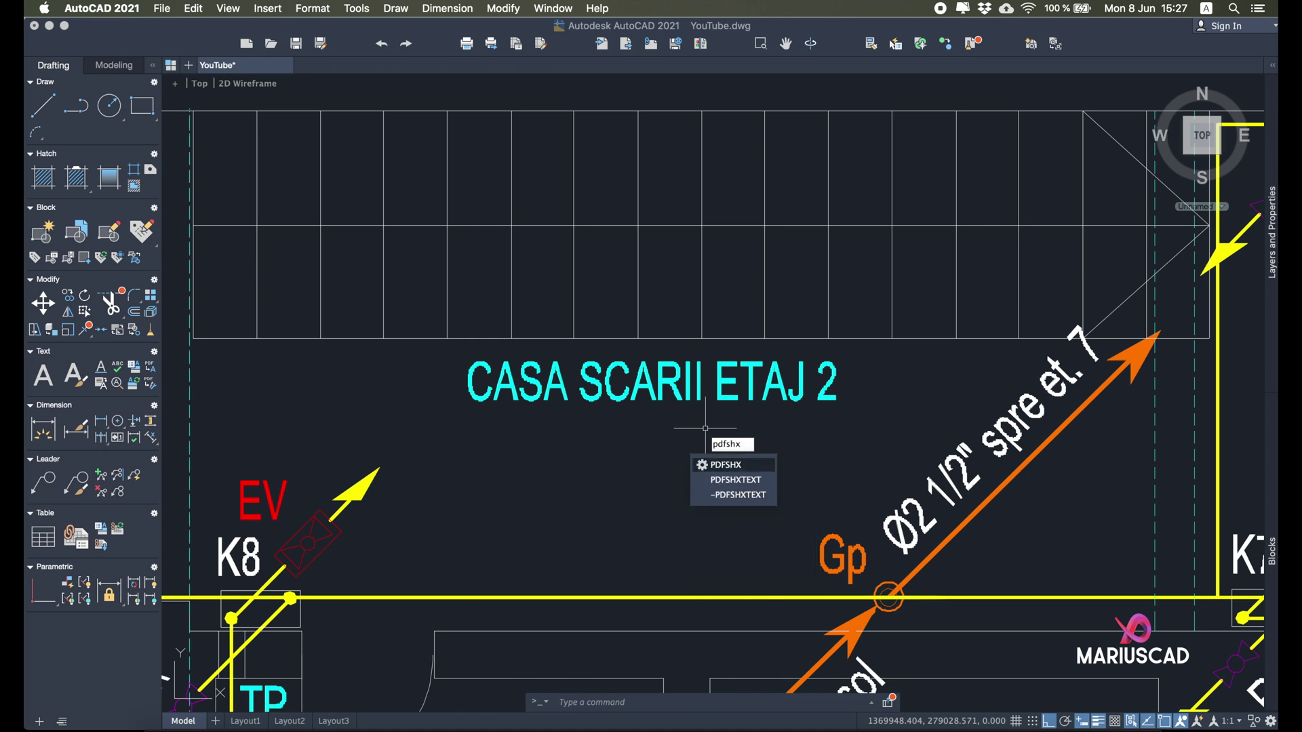
key(Down)
key(Return)
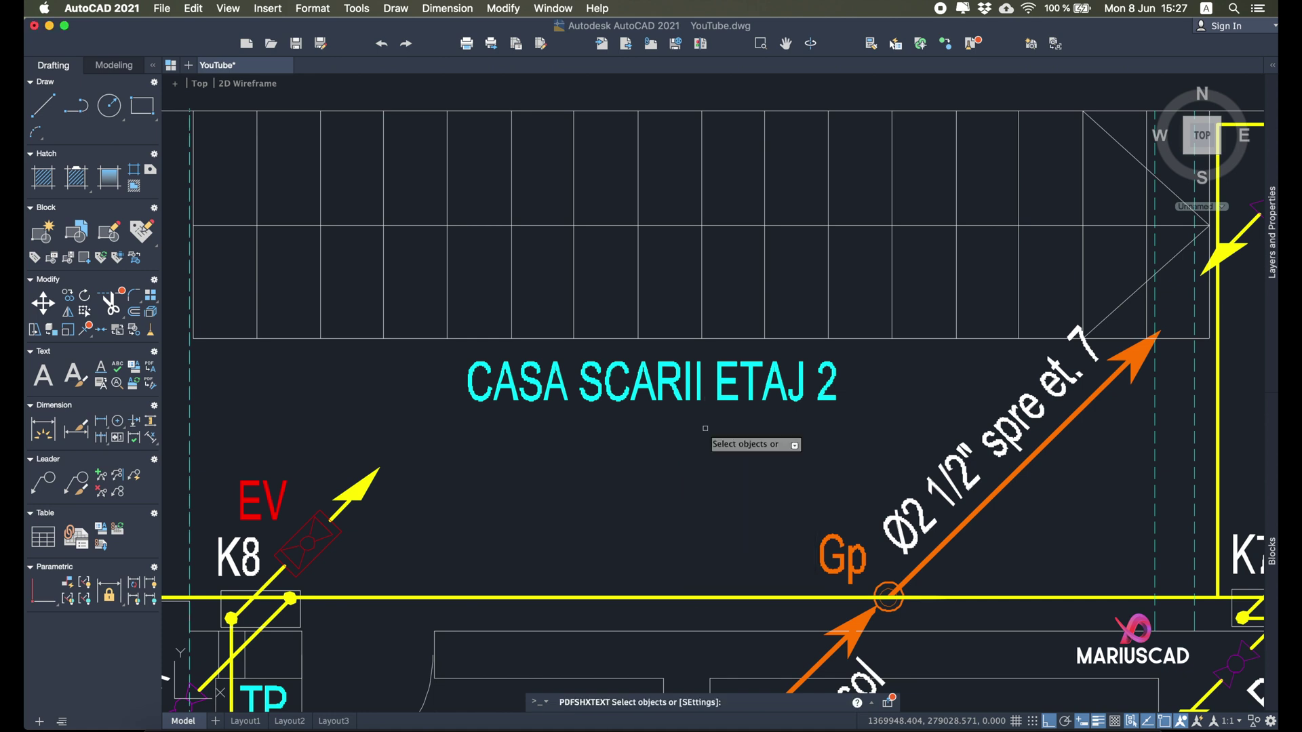
text(sett)
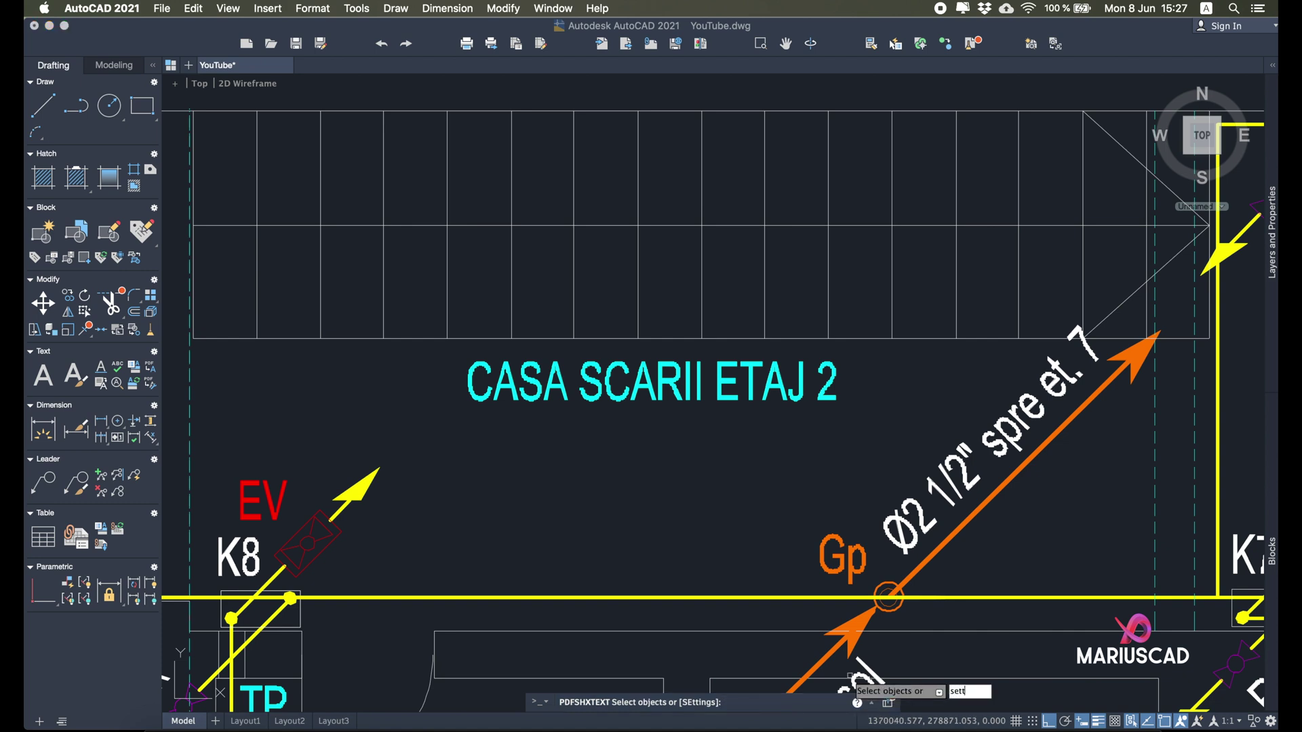
key(Return)
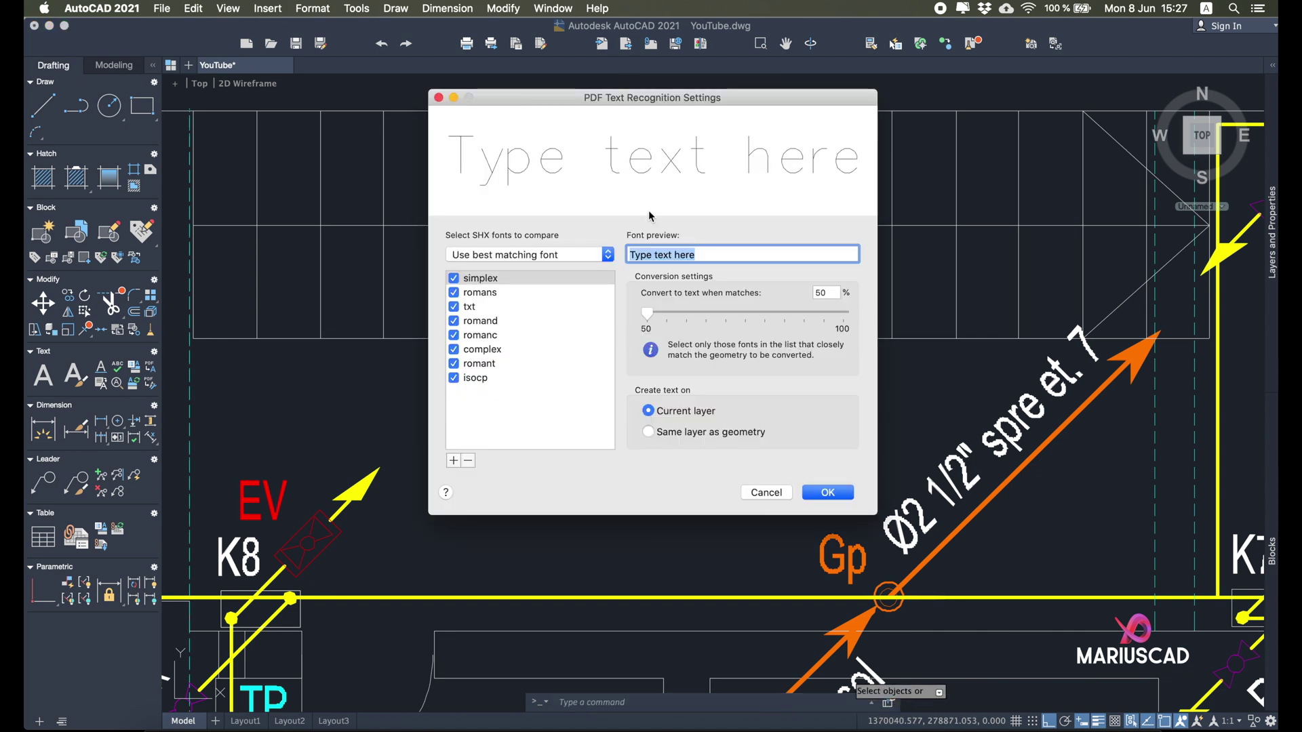
Step: Exclude the romans, txt, romand, romanc, complex and romant fonts from the SHX font comparison, leaving simplex and isocp enabled
drag(580, 98, 611, 162)
click(547, 347)
click(547, 361)
click(547, 376)
click(547, 390)
click(547, 404)
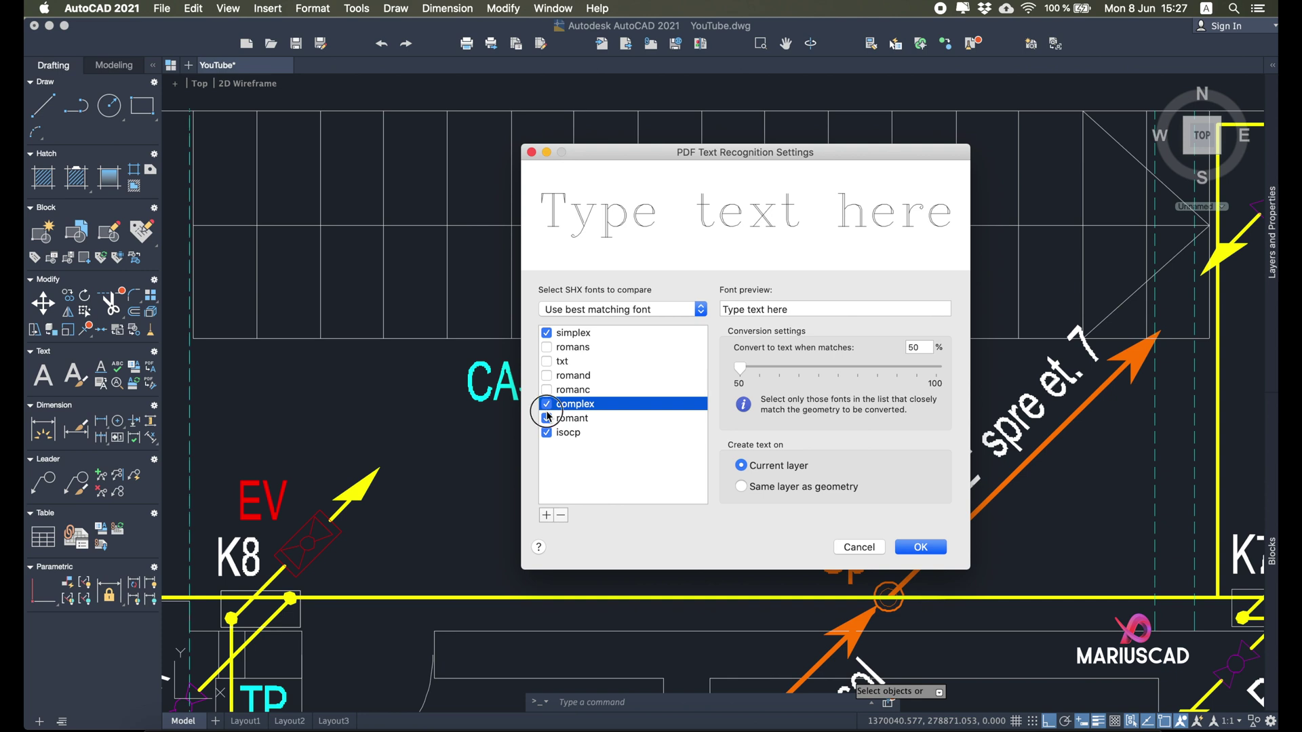
click(548, 419)
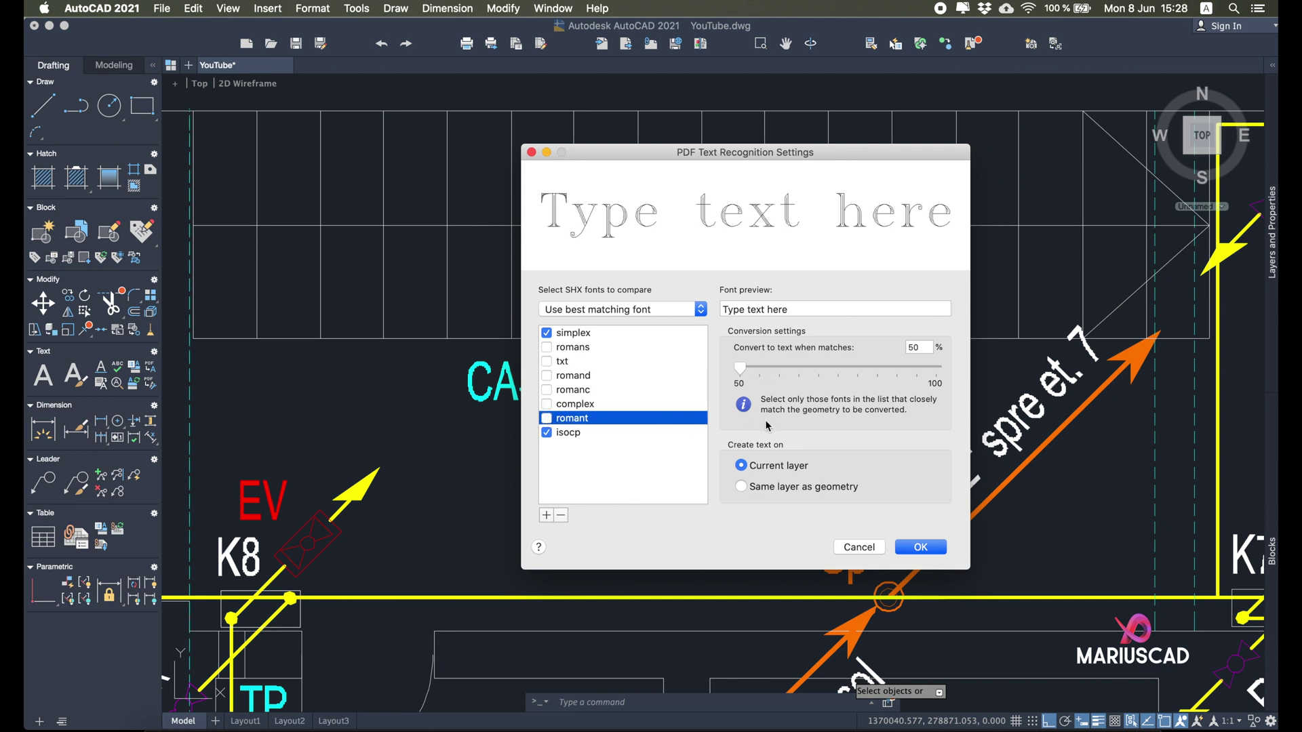
Step: Try a higher match threshold, return it to 50%, and re-enable the romans, txt, romand, romanc, complex and romant fonts
drag(740, 369, 918, 371)
drag(920, 372, 739, 383)
click(547, 347)
click(547, 361)
click(548, 376)
click(547, 390)
click(546, 404)
click(547, 419)
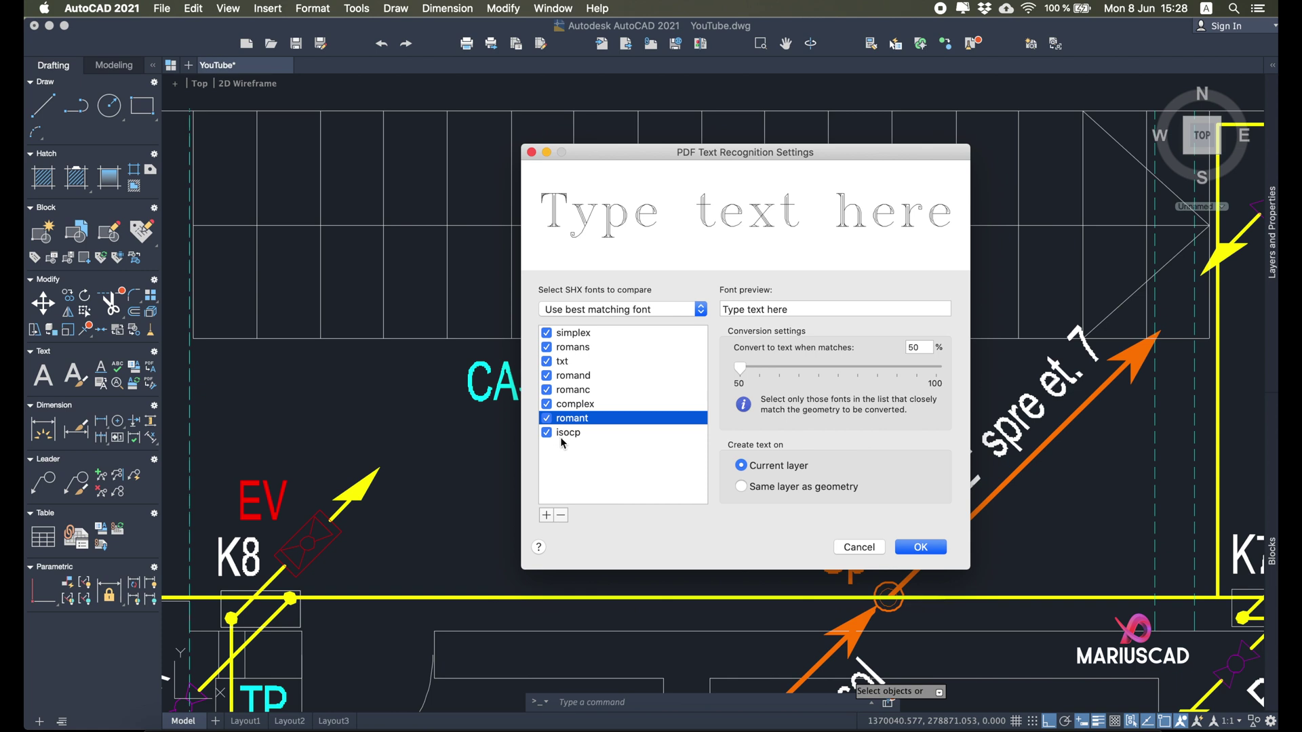
Step: Preview the isocp, simplex, romans, txt, romanc, complex and romant fonts, accept the recognition settings, and leave the command
click(569, 434)
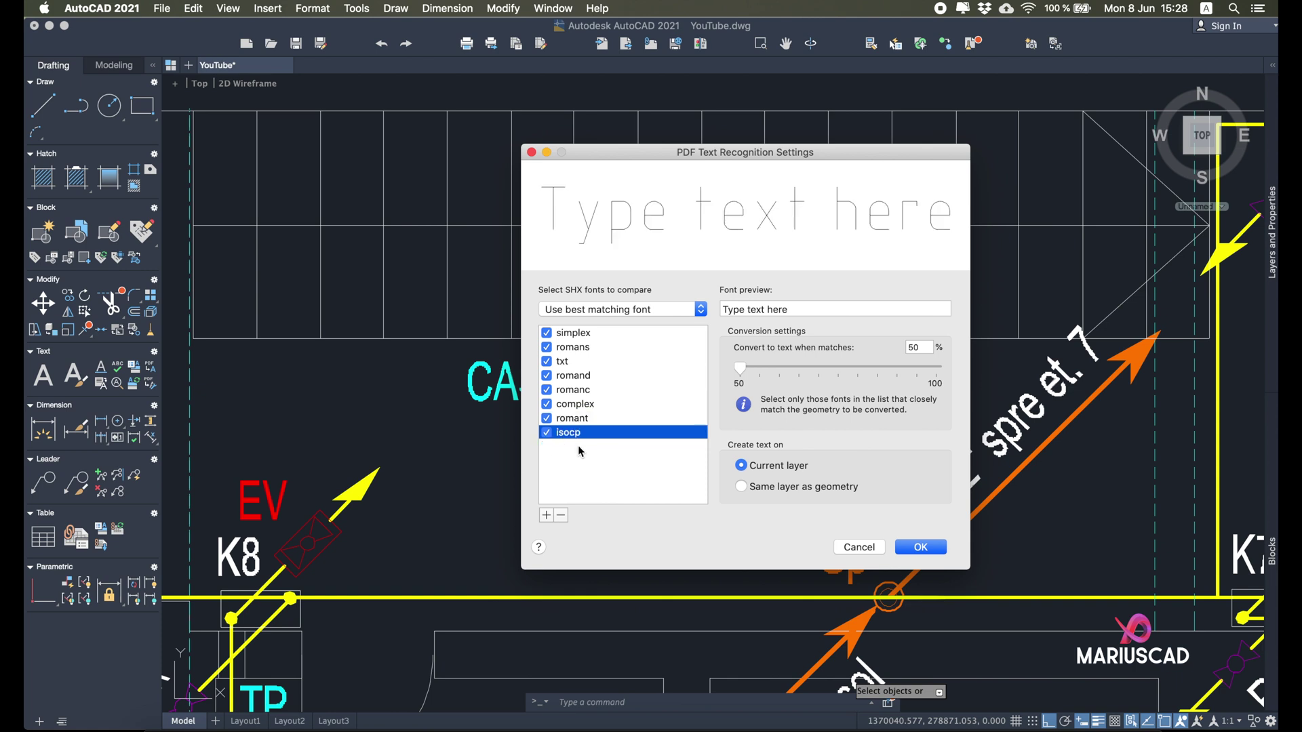
click(568, 333)
click(568, 347)
click(567, 361)
click(572, 391)
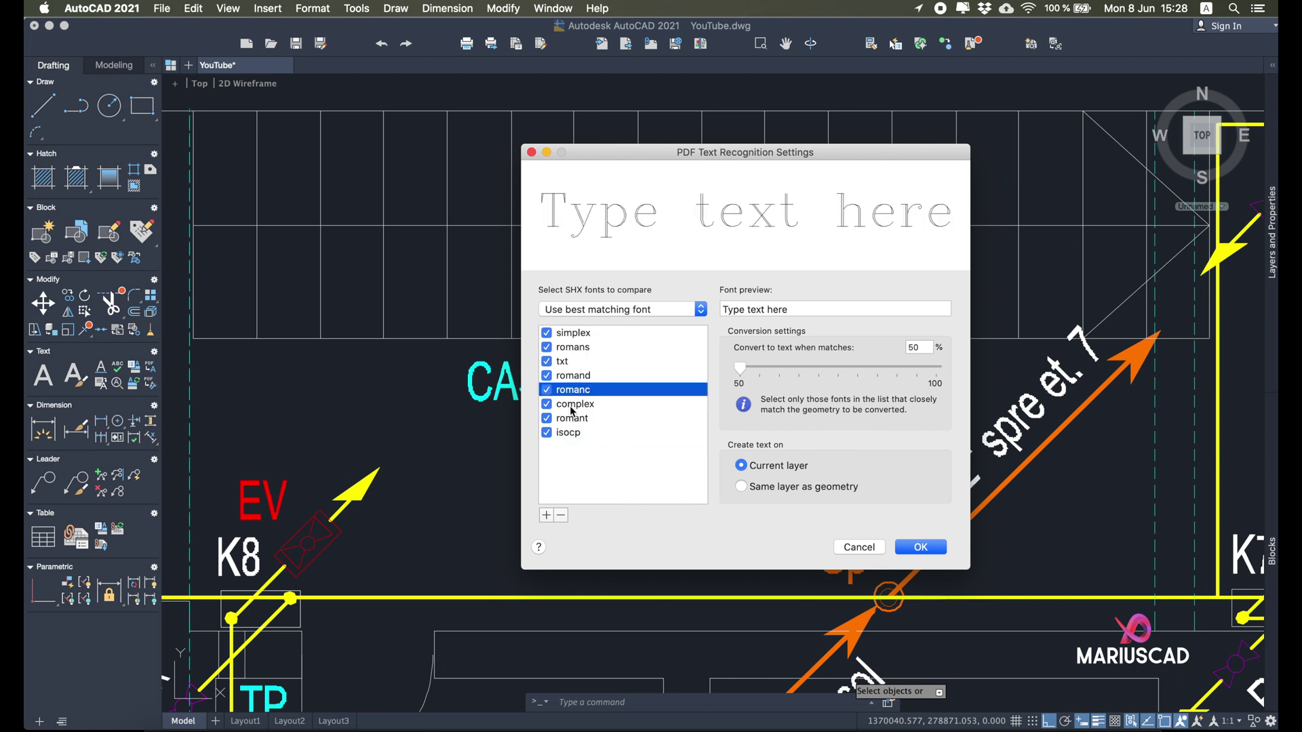
click(571, 405)
click(572, 418)
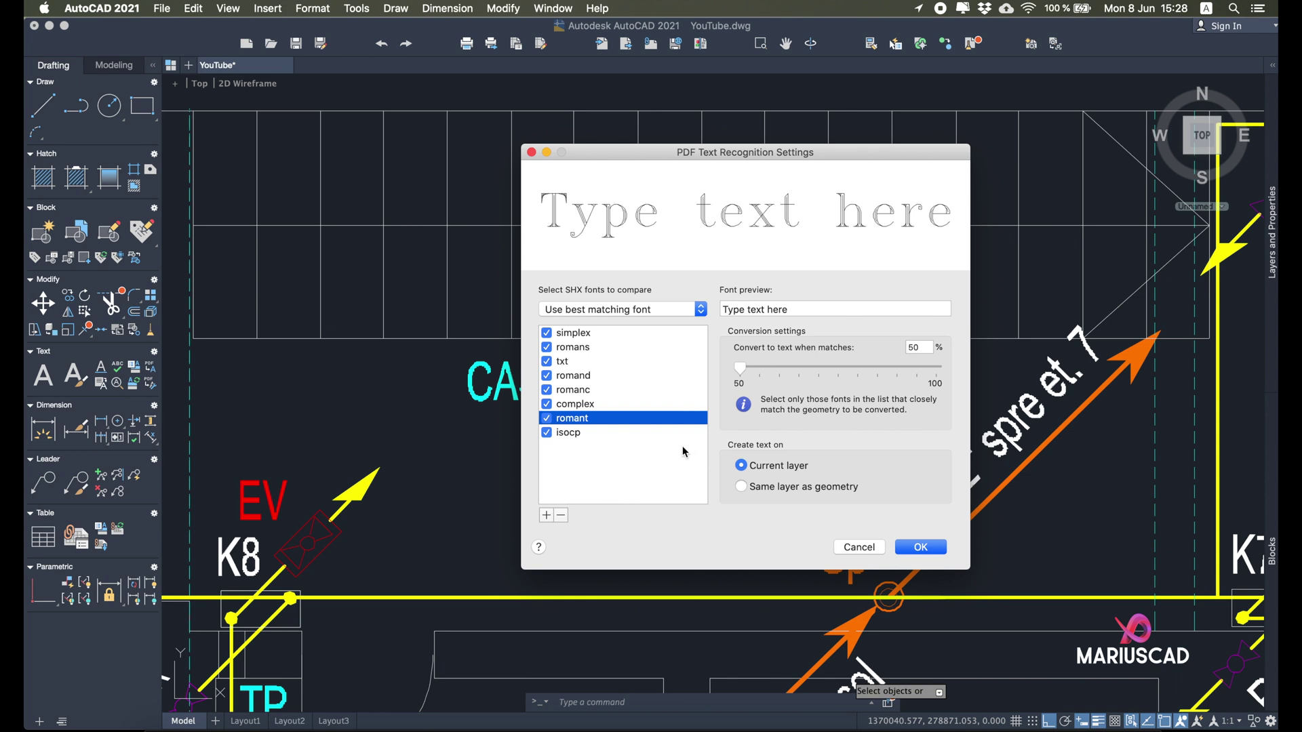
click(929, 545)
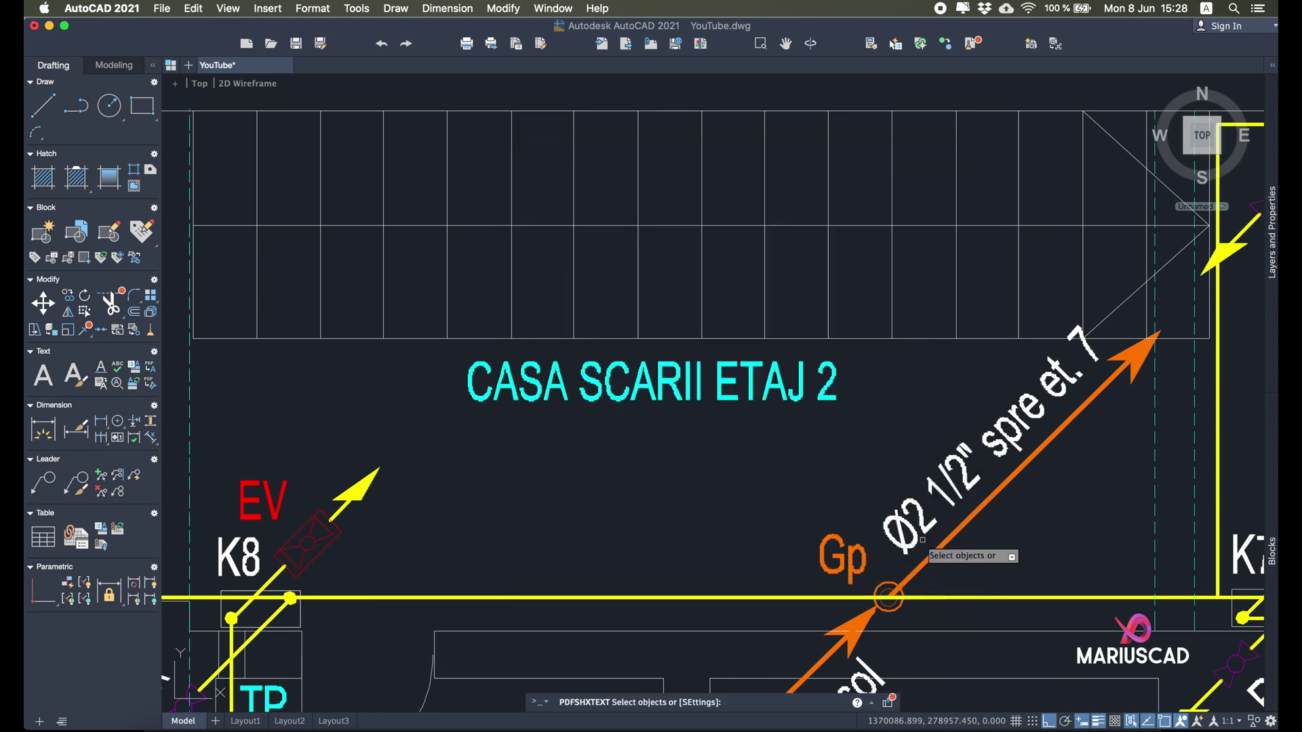
key(Escape)
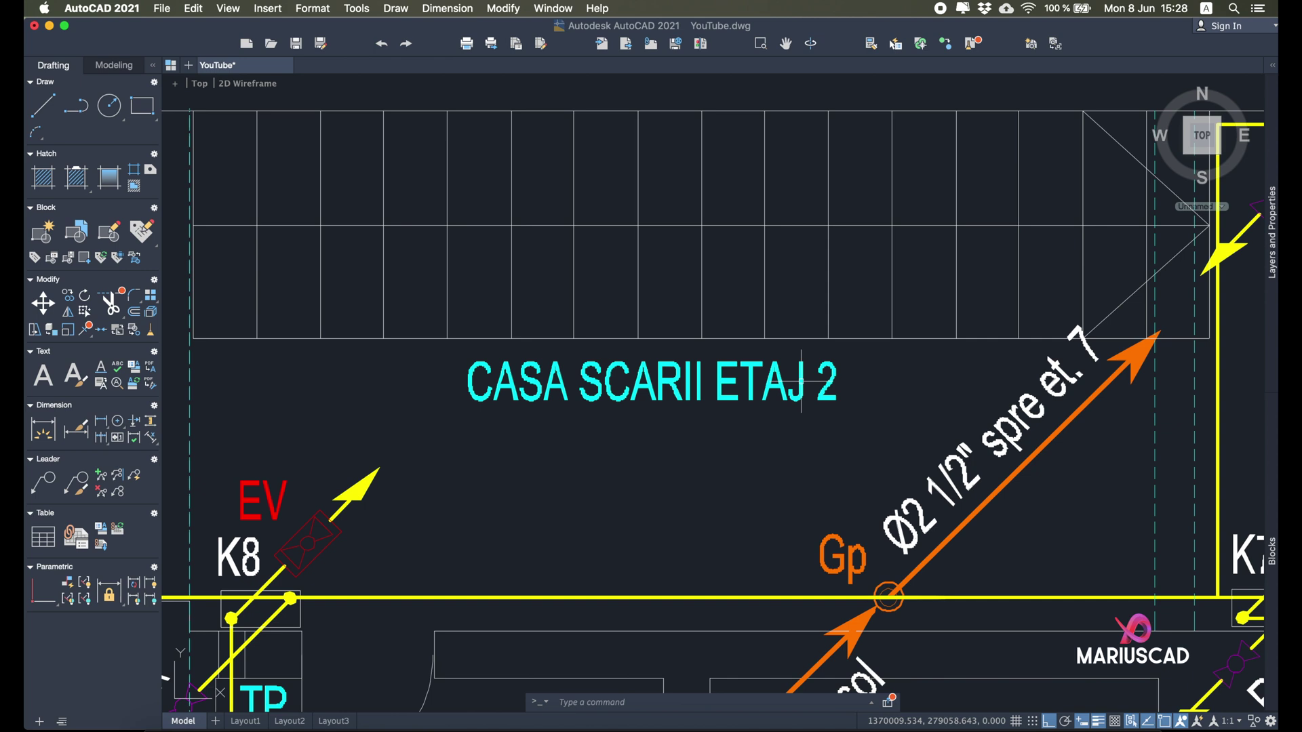
Step: Try to convert the CASA SCARII ETAJ 2 label to text with PDFSHXTEXT, and close the report
text(pdh)
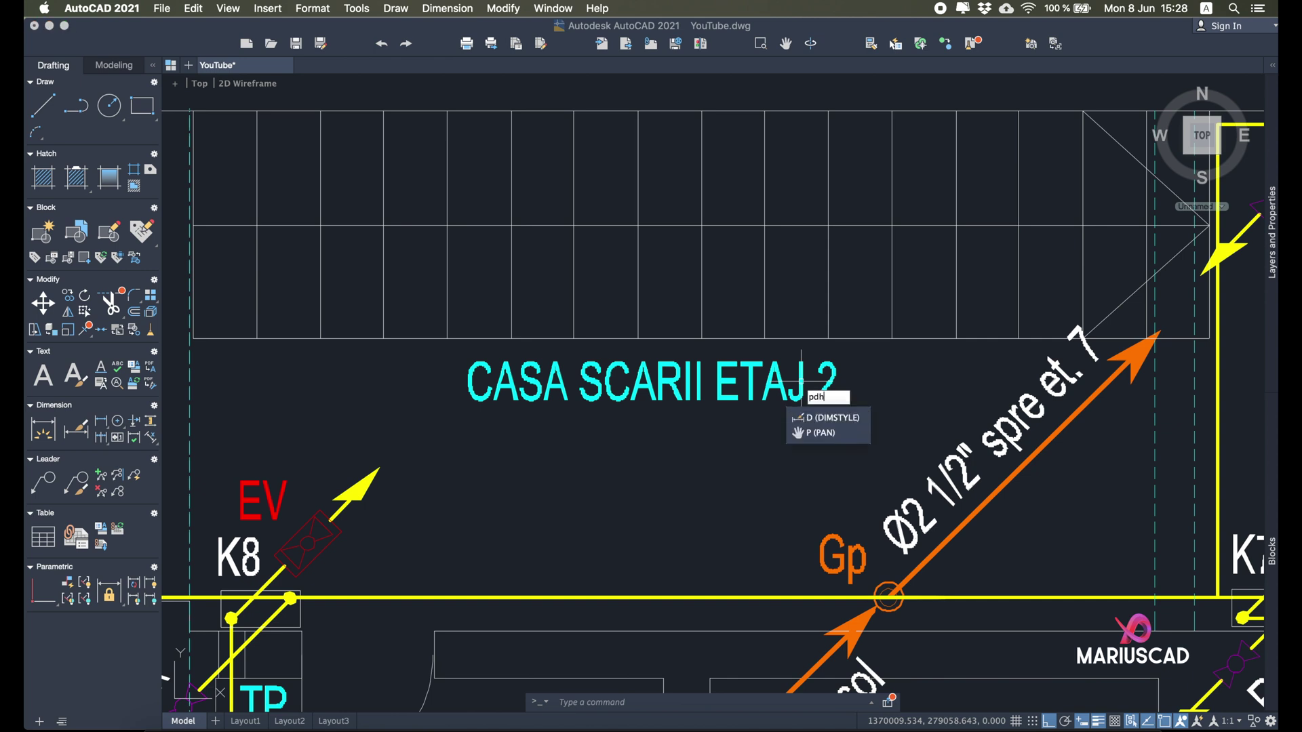
key(BackSpace)
text(f)
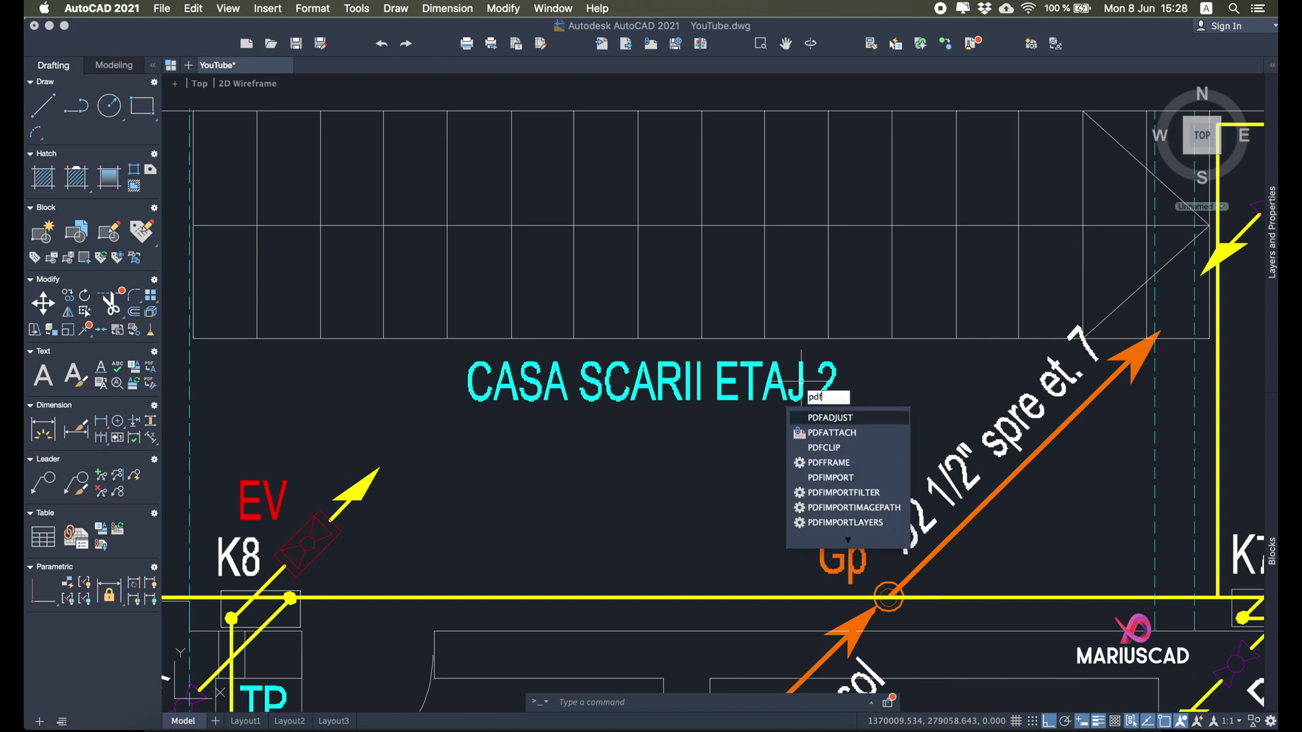
text(shx)
key(Return)
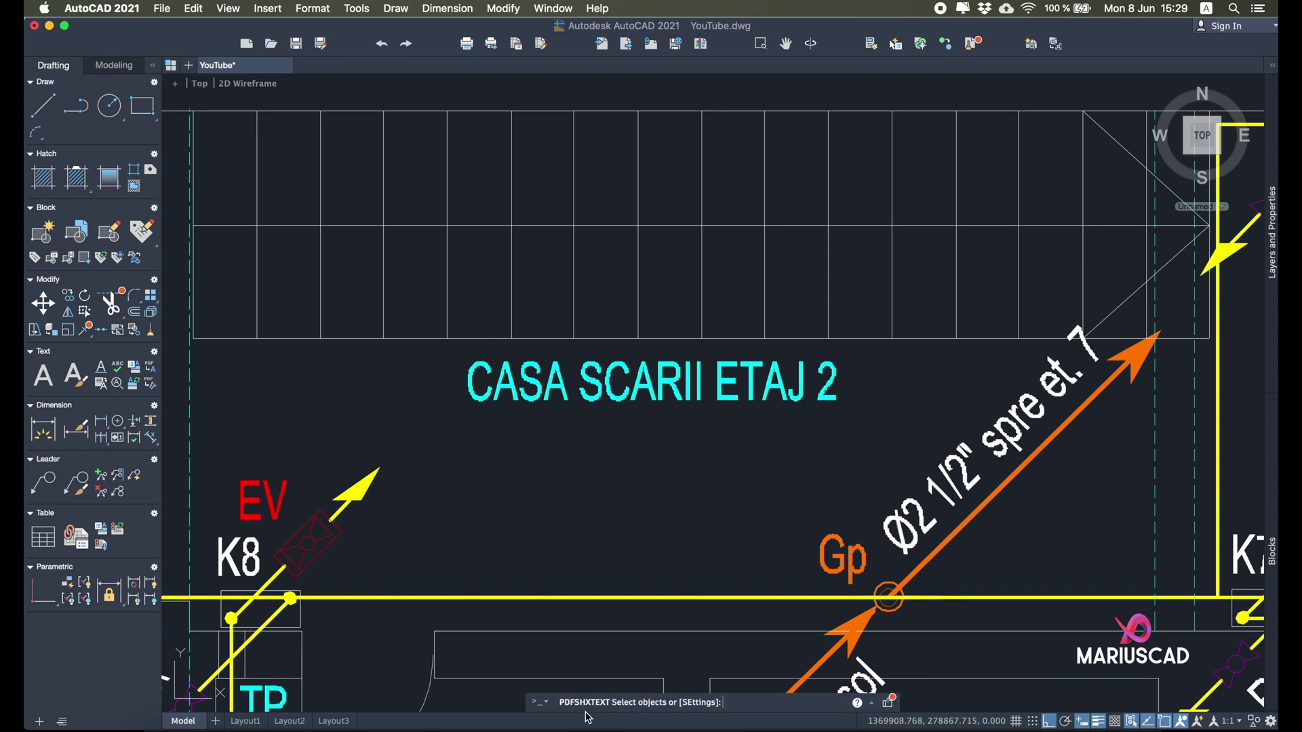
click(862, 440)
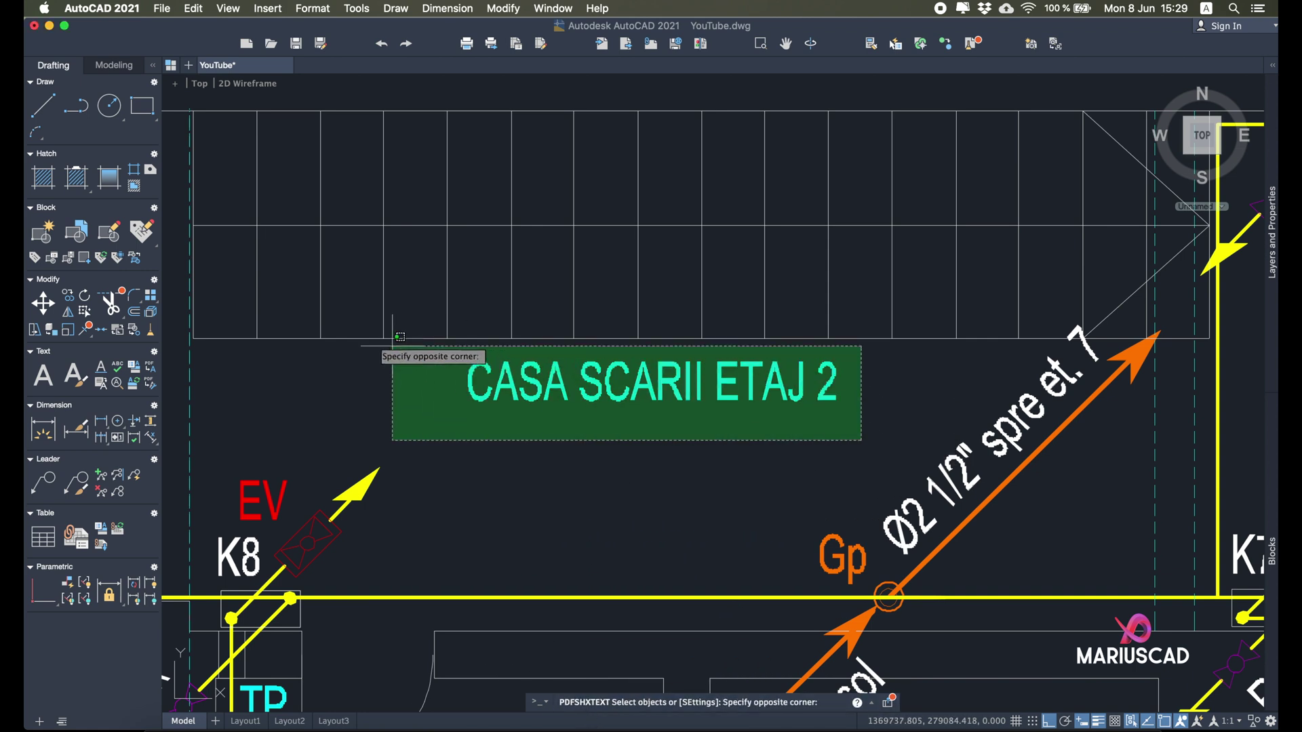
click(415, 355)
key(Return)
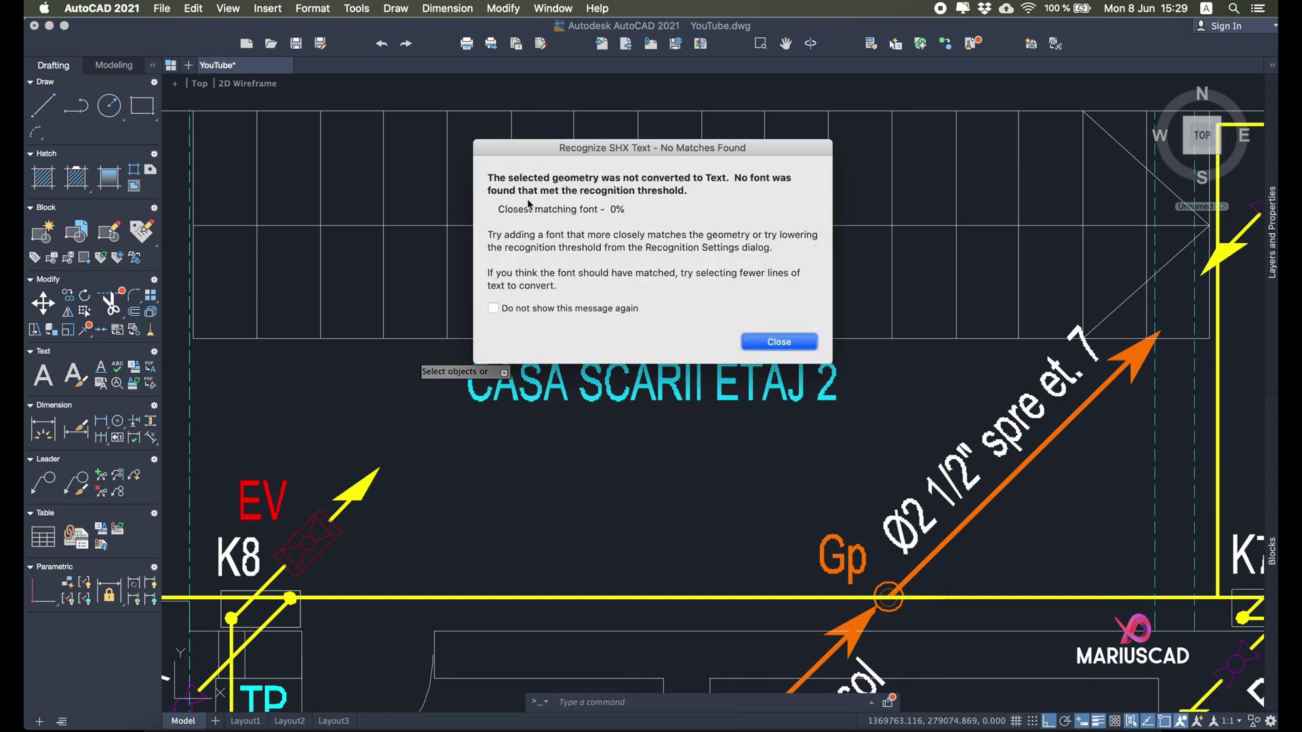
click(778, 342)
Step: Check the object type of the letter A in the word SCARII by selecting it, and clear the selection
scroll(665, 379, up, 6)
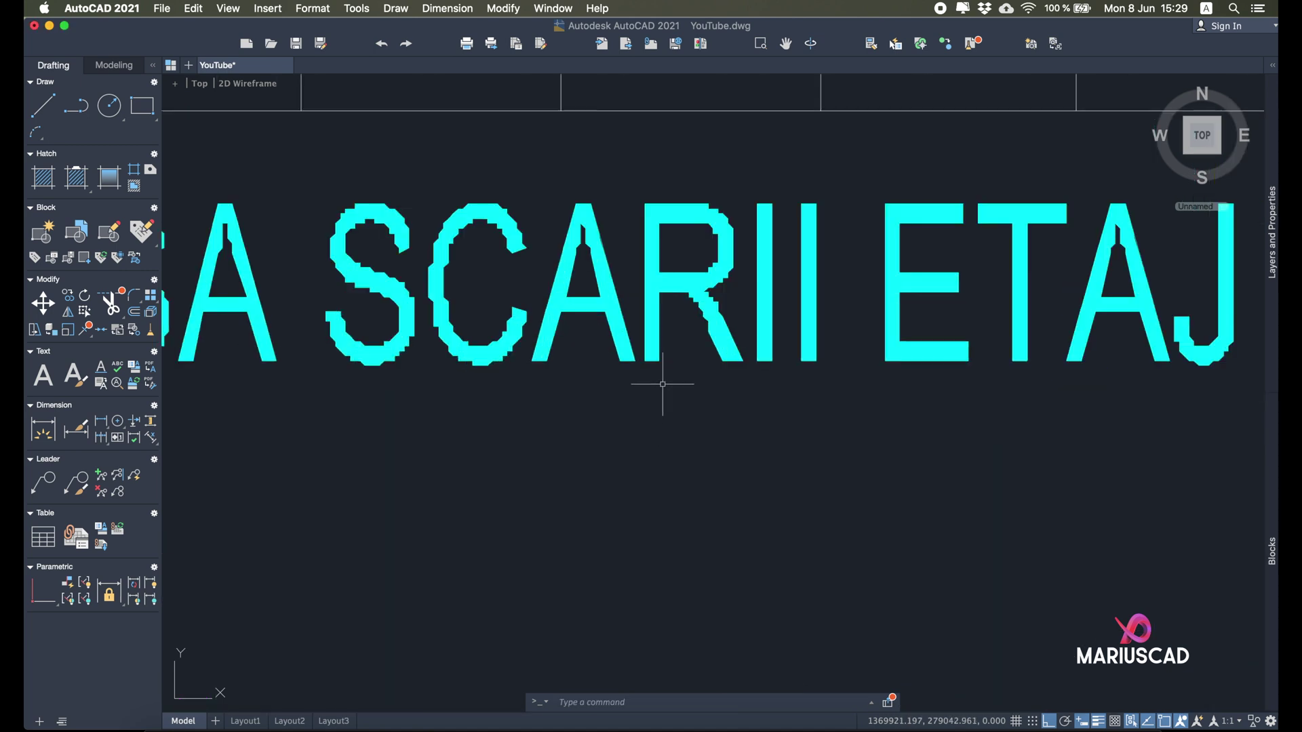
click(704, 350)
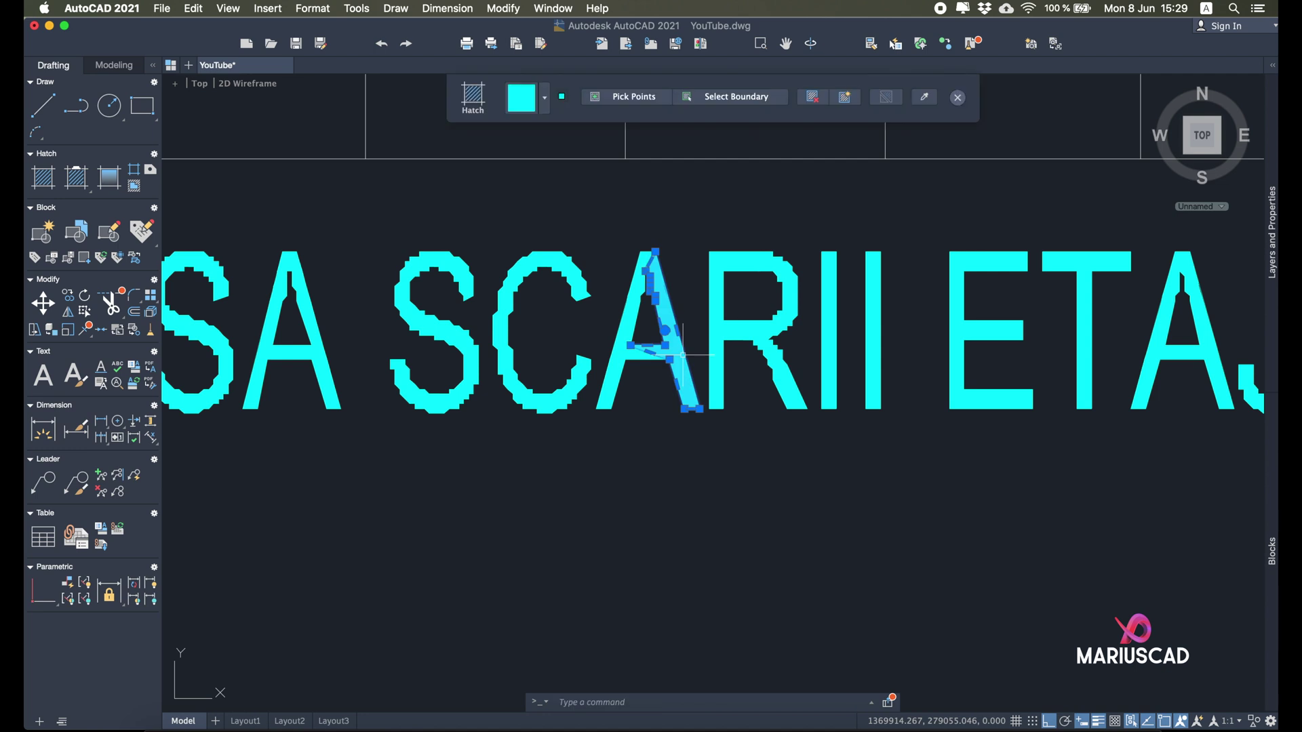
scroll(693, 380, down, 5)
scroll(692, 382, down, 4)
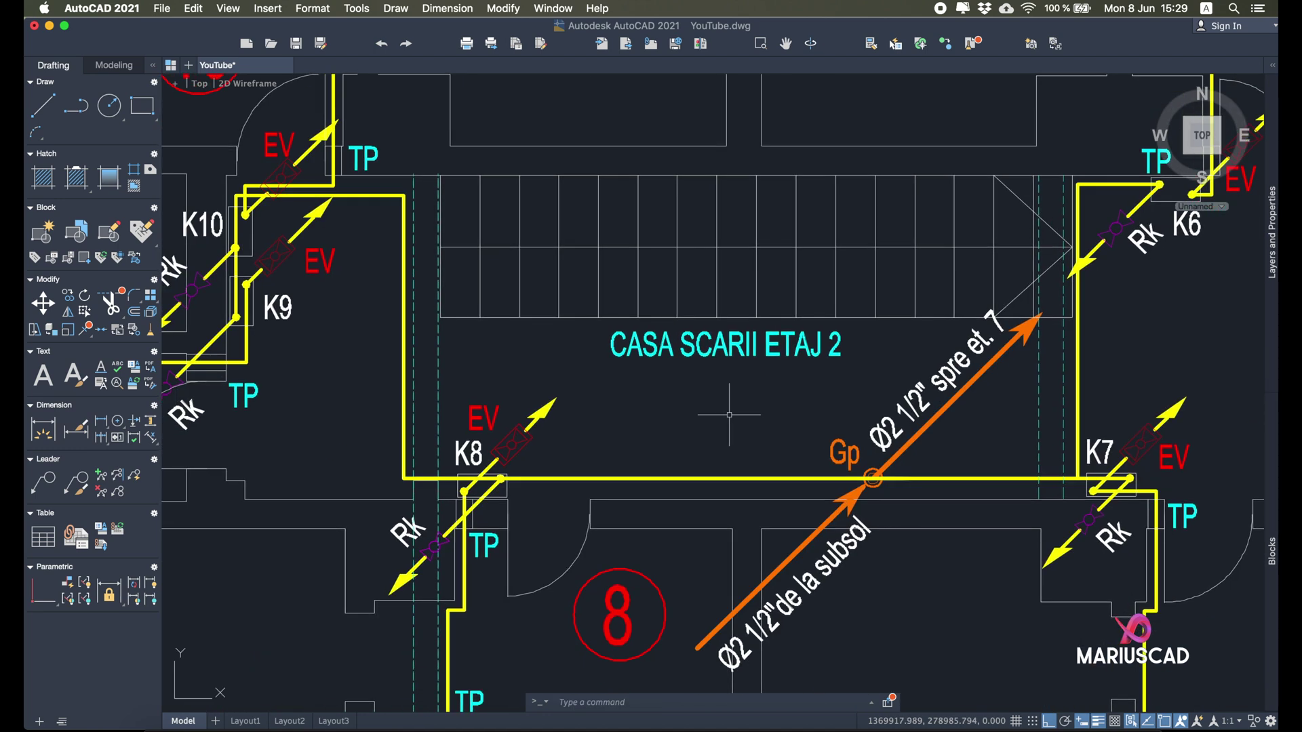
scroll(729, 414, down, 4)
scroll(866, 428, up, 1)
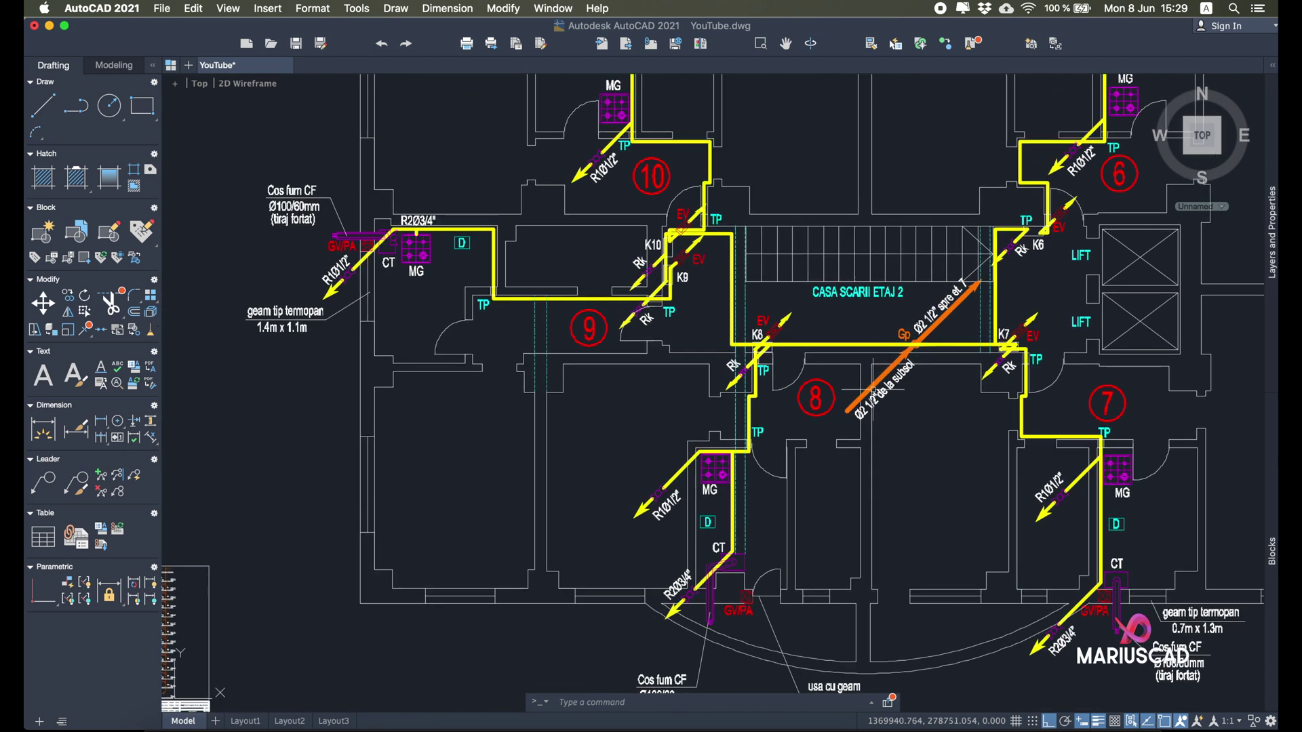
scroll(871, 434, down, 5)
scroll(983, 488, up, 1)
scroll(982, 488, down, 1)
scroll(990, 482, up, 1)
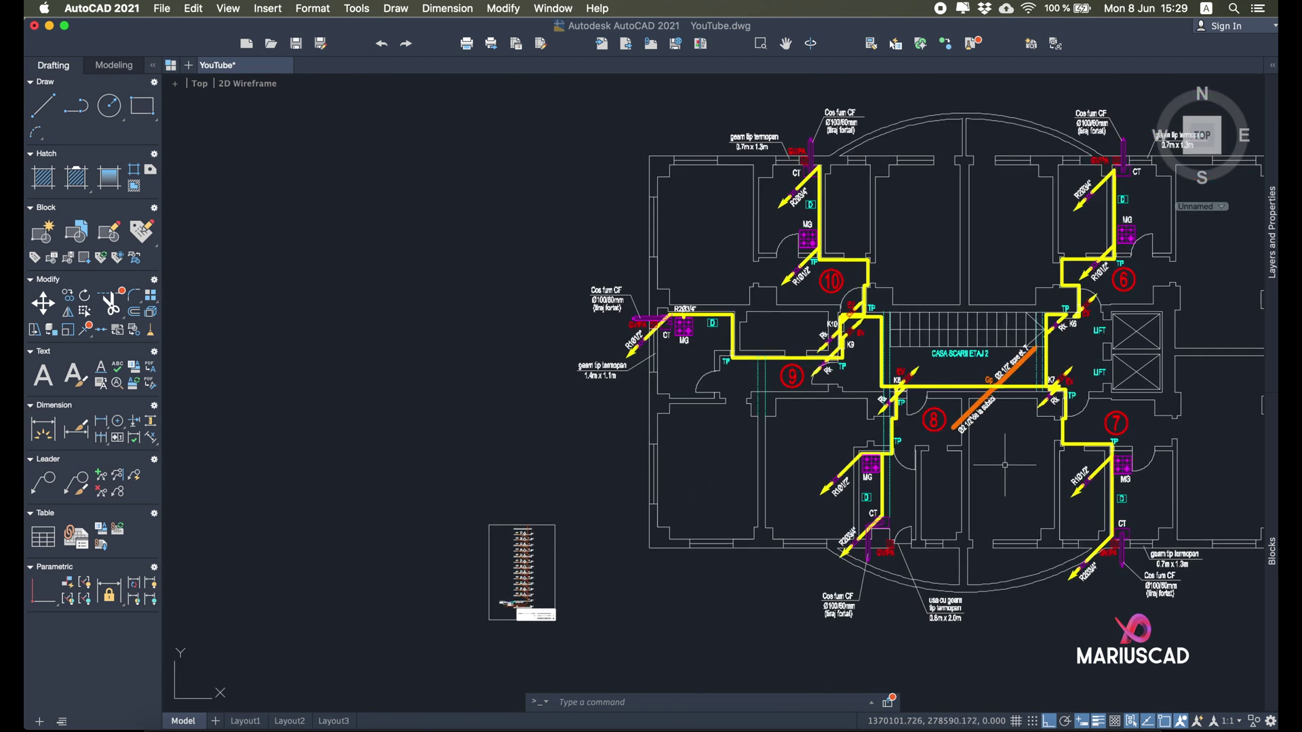